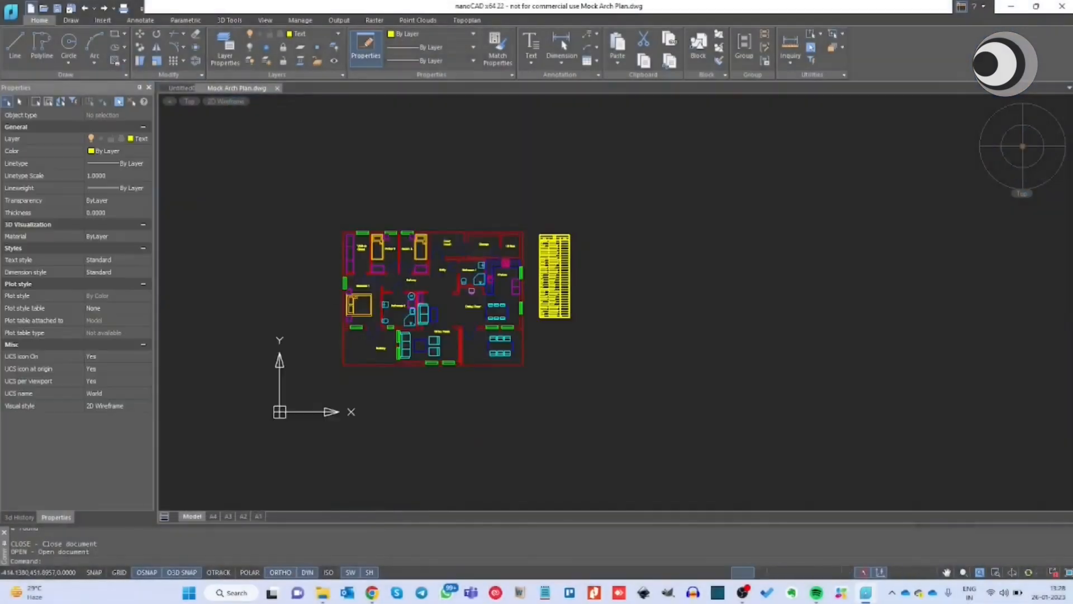
# - Inspect the properties of the front-porch entry door block and the window block above Bedrm 3
pyautogui.scroll(3, 406, 288)
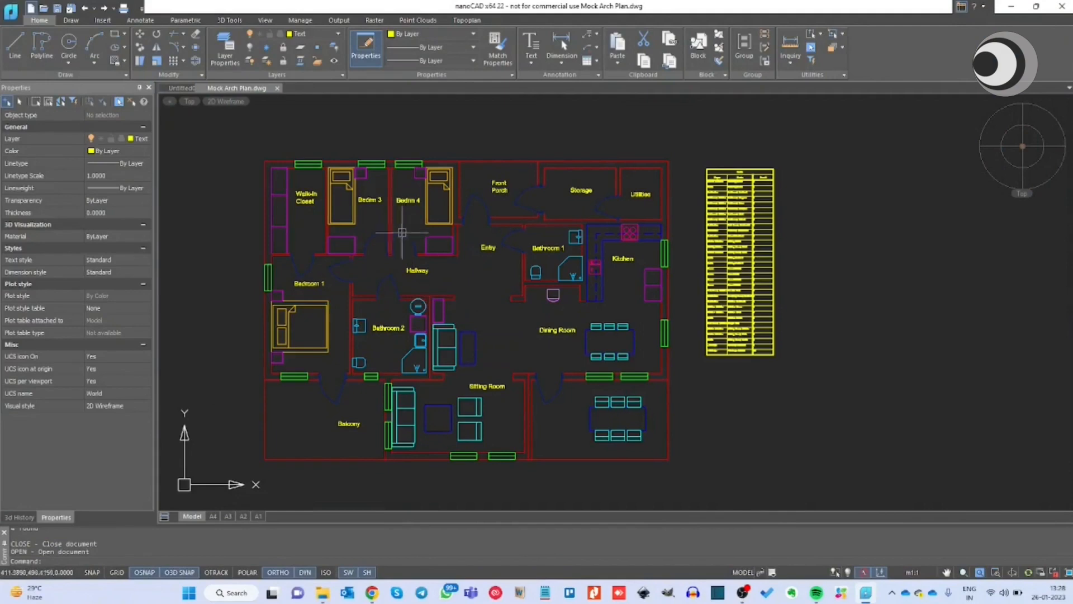
pyautogui.scroll(3, 472, 202)
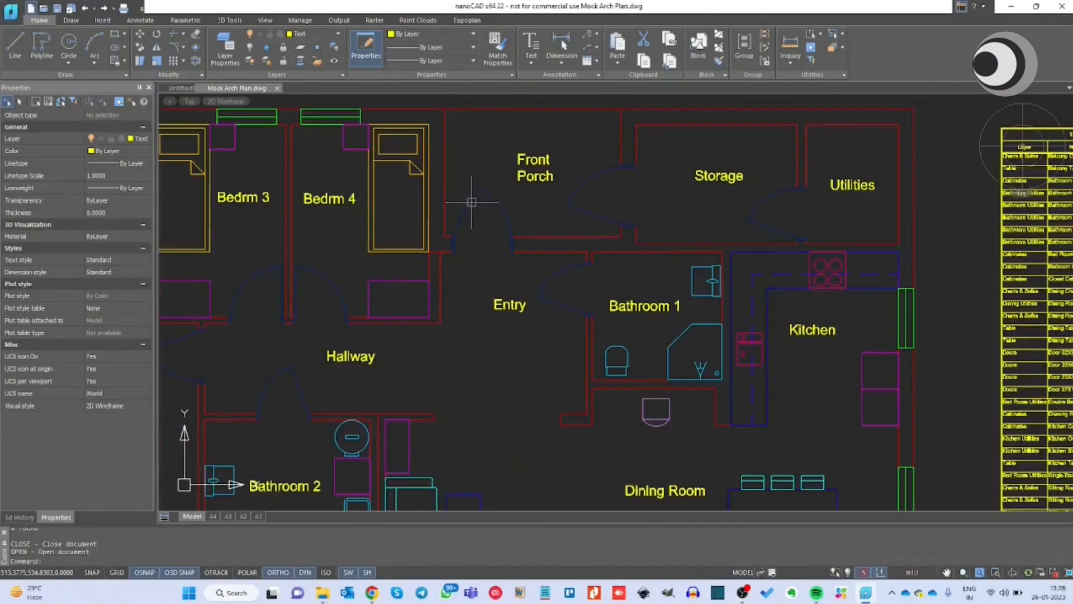
pyautogui.click(470, 197)
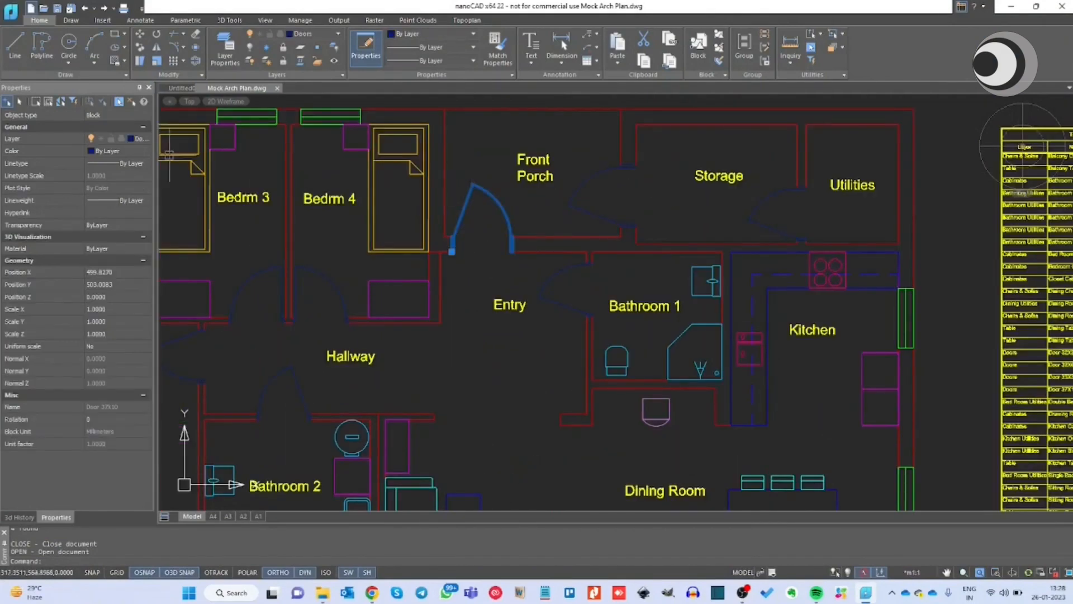
pyautogui.scroll(-3, 505, 224)
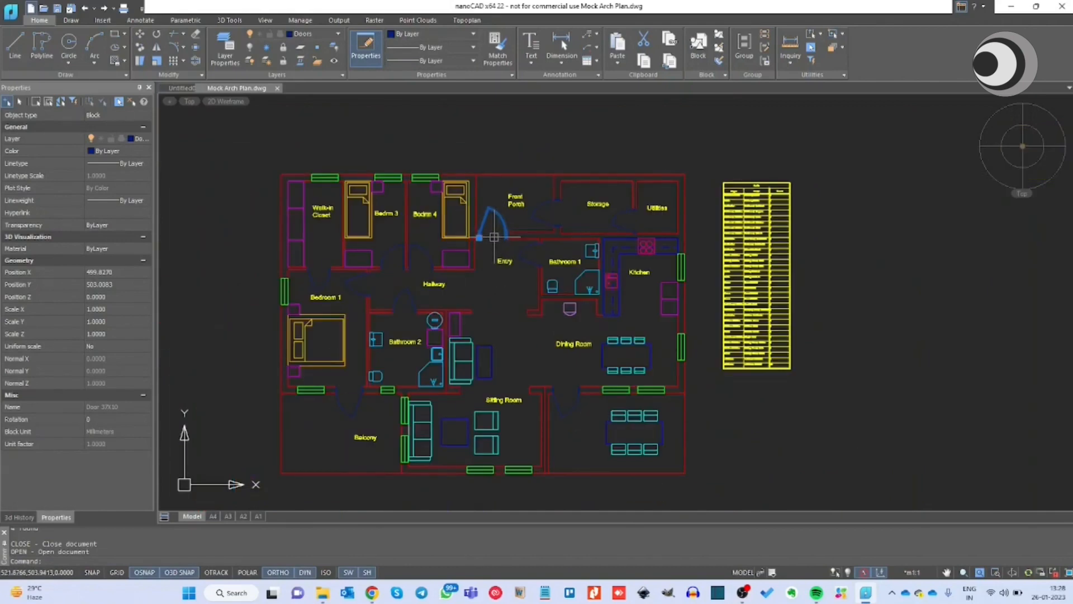
pyautogui.press('Escape')
pyautogui.scroll(6, 379, 173)
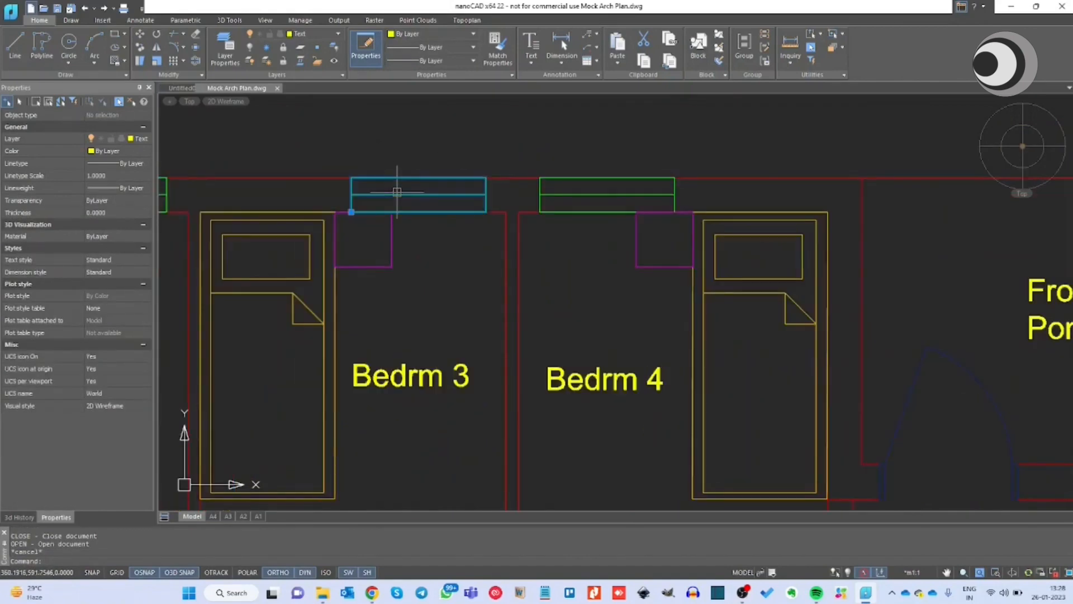
pyautogui.click(397, 192)
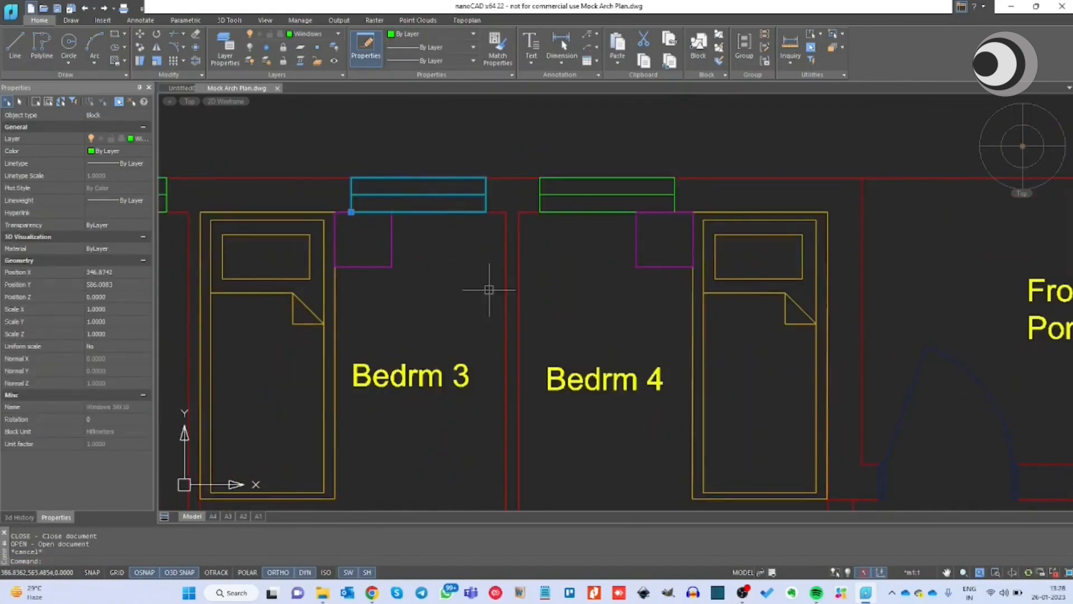
pyautogui.press('Escape')
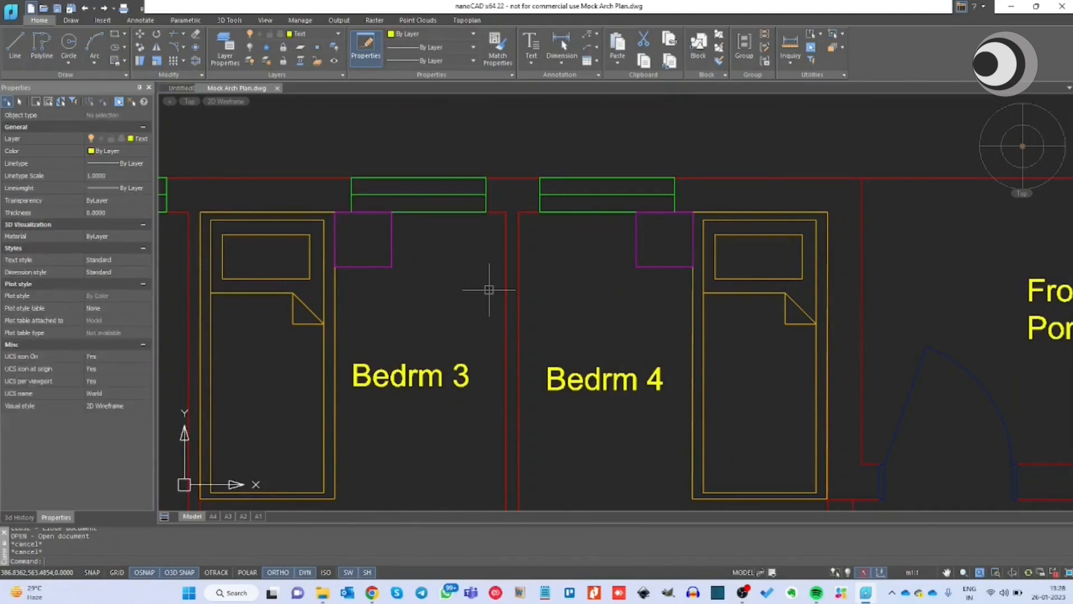
# - Examine the Layer, Name and Count columns of the block table beside the floor plan
pyautogui.scroll(-8, 491, 292)
pyautogui.scroll(6, 810, 276)
pyautogui.scroll(2, 810, 276)
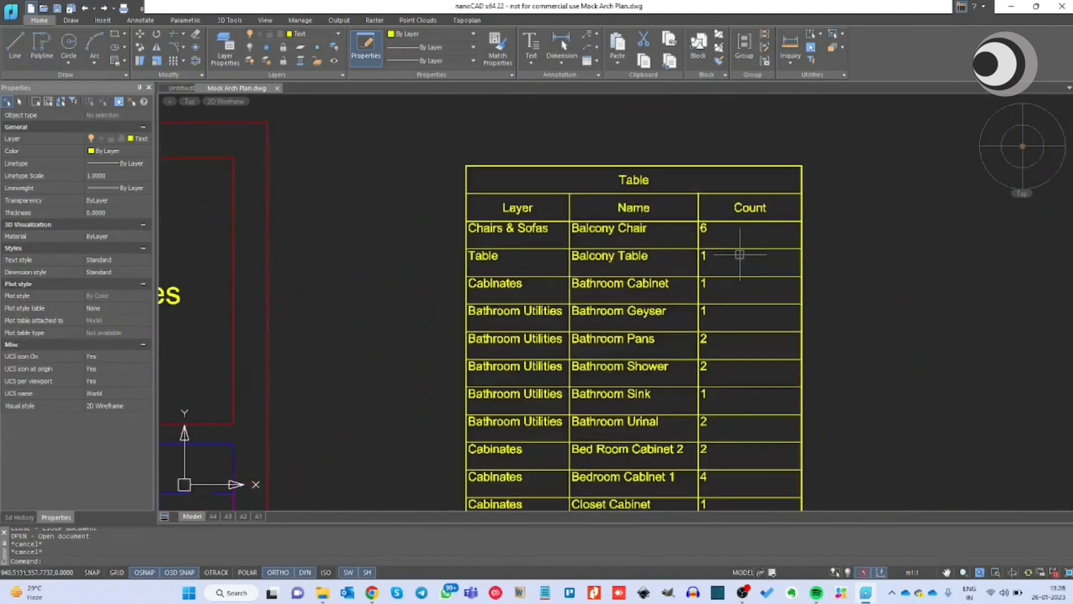
pyautogui.scroll(-1, 459, 218)
pyautogui.scroll(2, 658, 239)
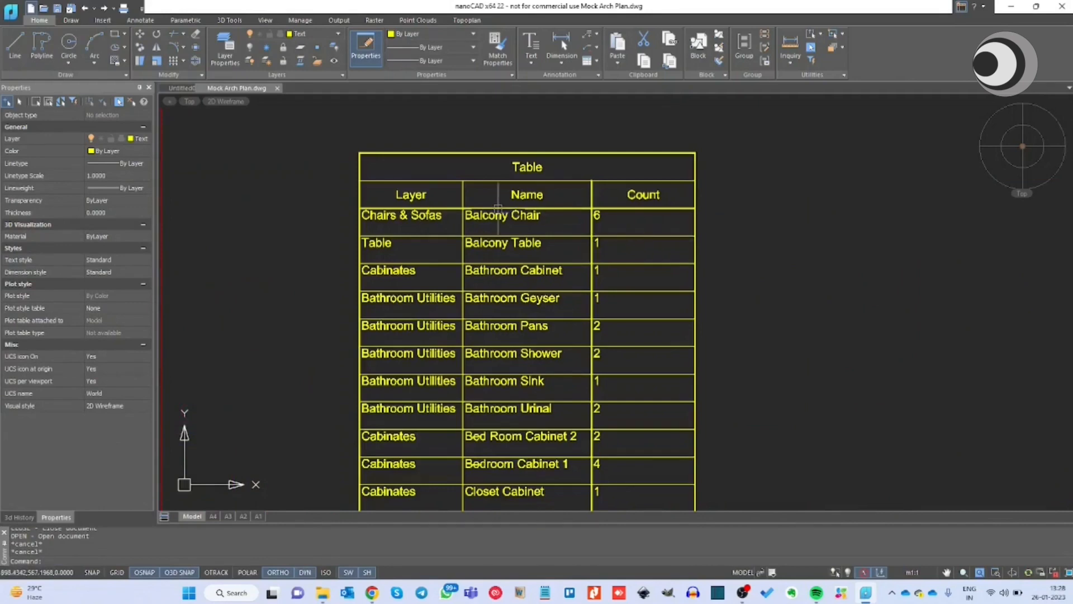
pyautogui.scroll(2, 554, 221)
pyautogui.scroll(-6, 631, 174)
pyautogui.scroll(-2, 786, 236)
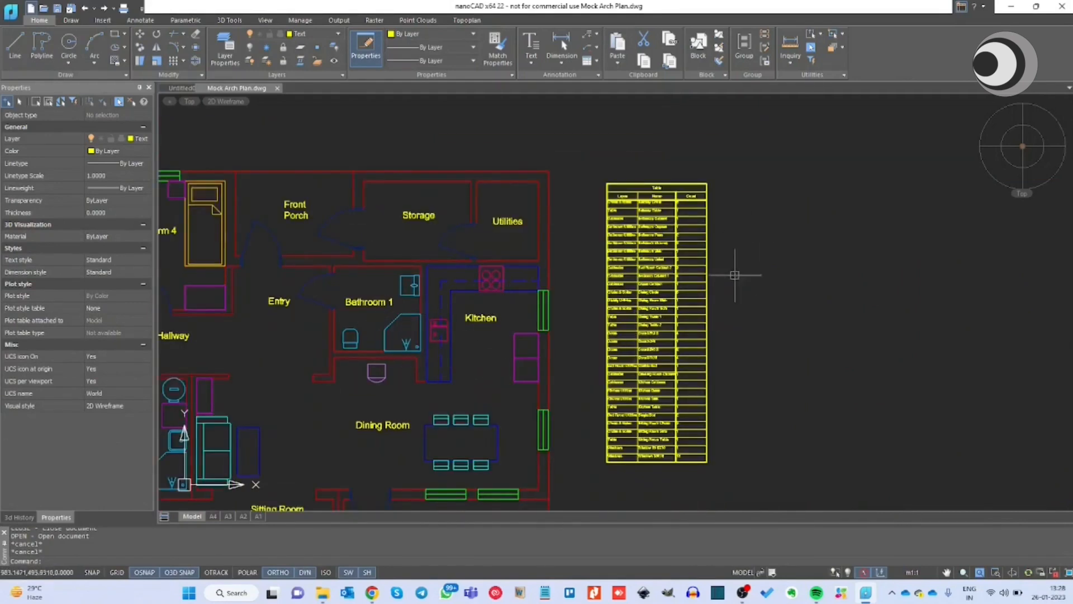
pyautogui.scroll(6, 717, 230)
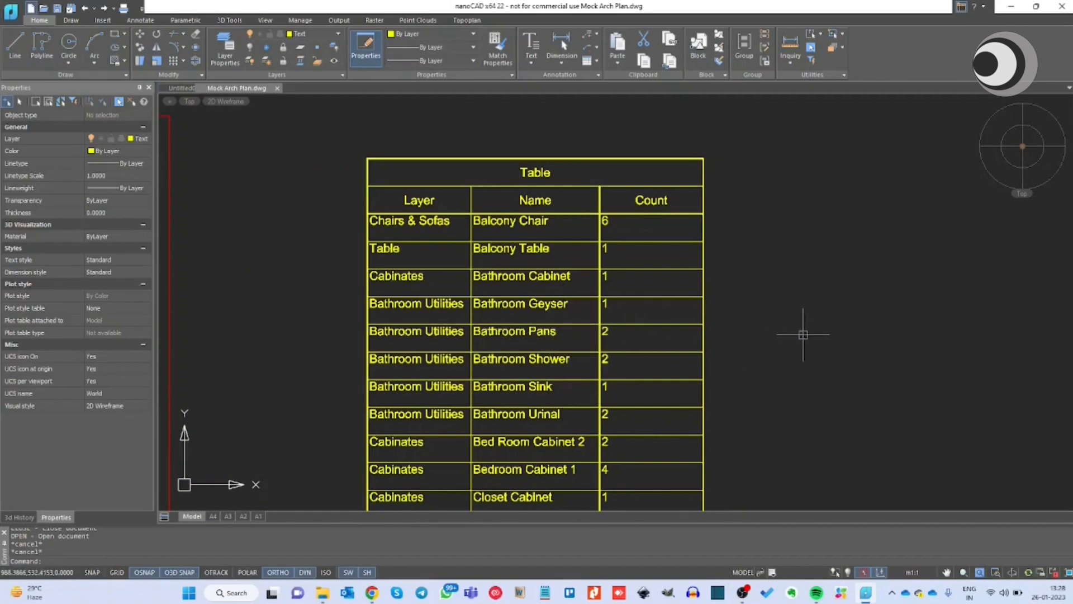
# - Insert a Balcony Chair block at scale 1 and rotation 0 in the empty space beside the table
pyautogui.write('i')
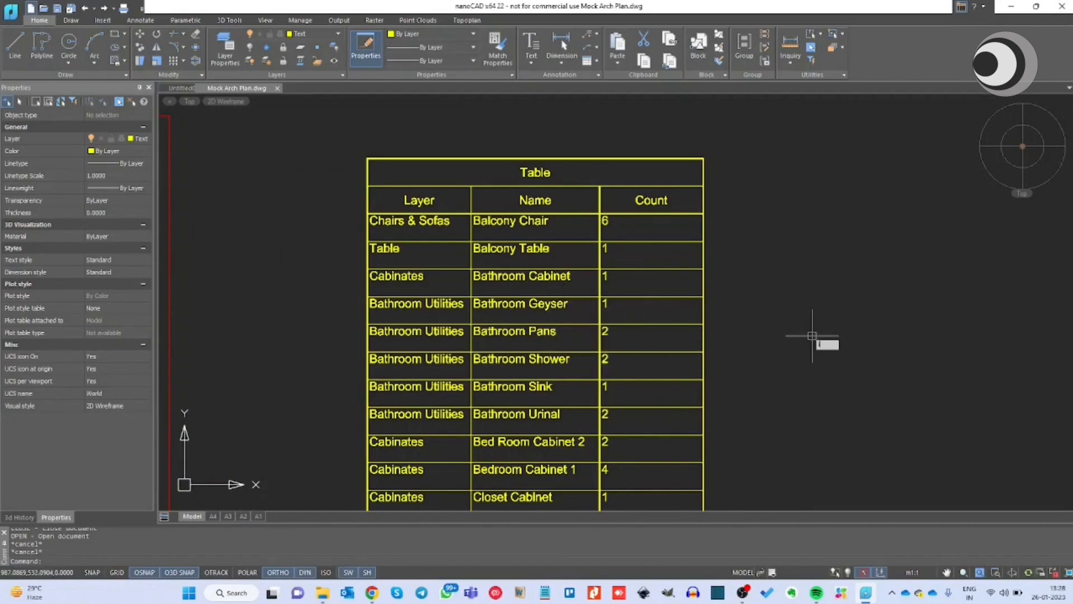
pyautogui.press('Return')
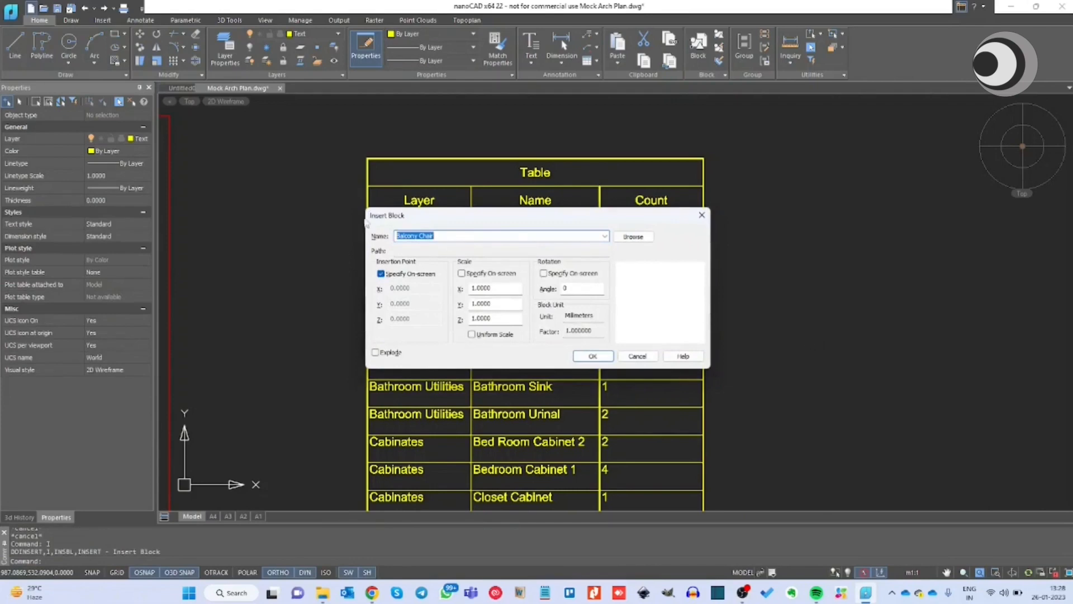
pyautogui.click(605, 237)
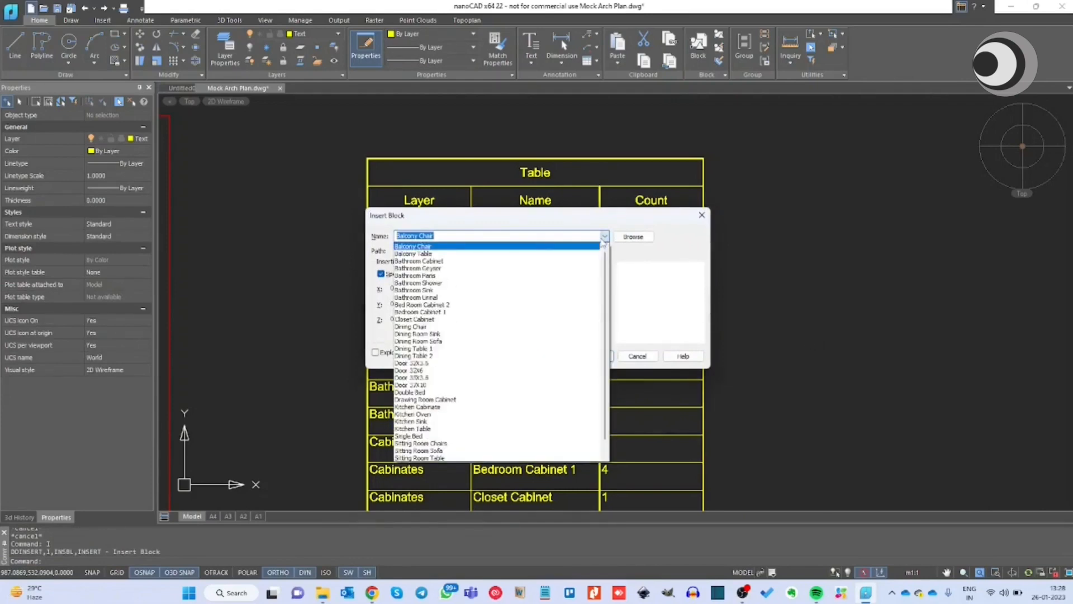
pyautogui.click(604, 237)
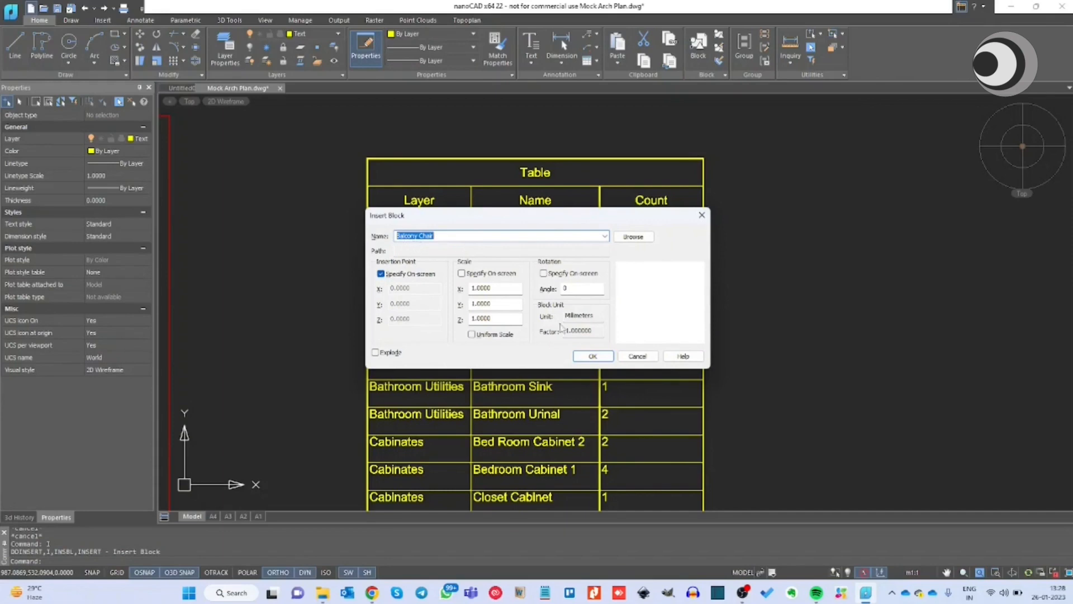
pyautogui.click(593, 356)
pyautogui.scroll(-2, 460, 325)
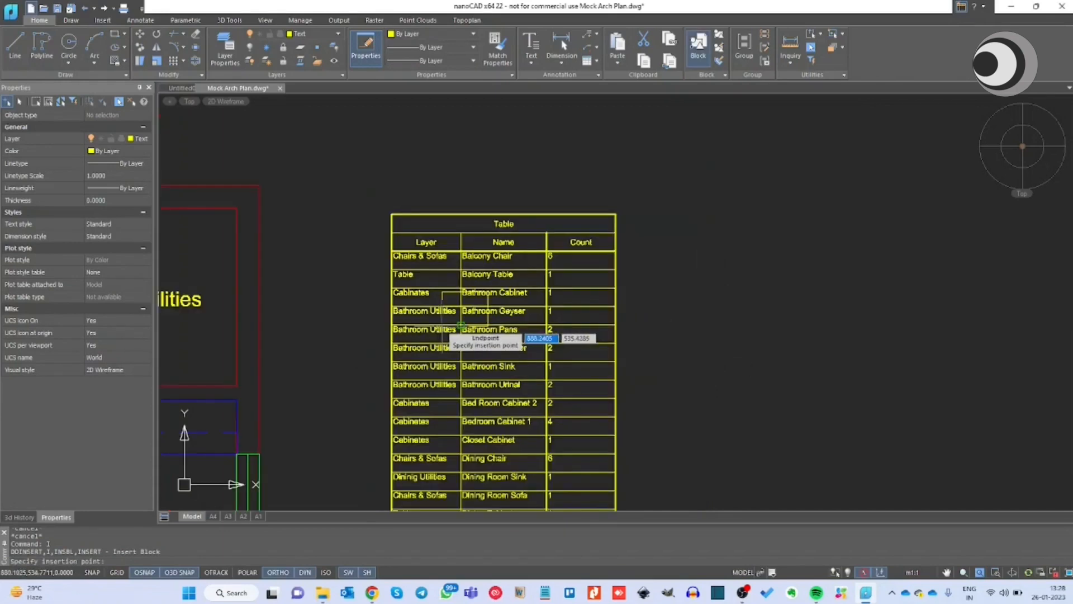
pyautogui.scroll(3, 674, 277)
pyautogui.click(668, 248)
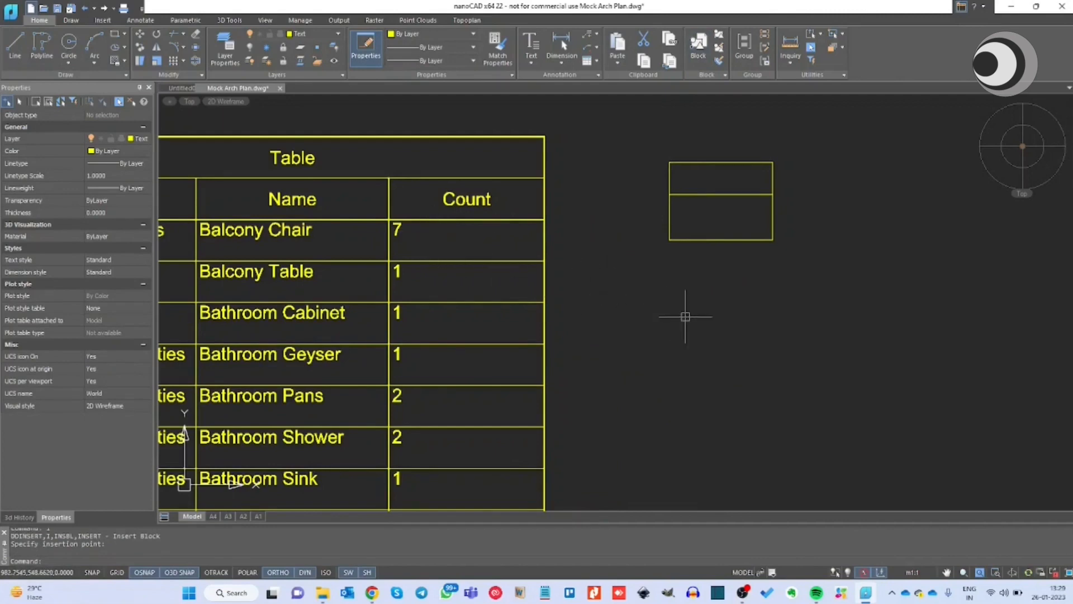
# - Insert a second Balcony Chair block just below the first one
pyautogui.press('Return')
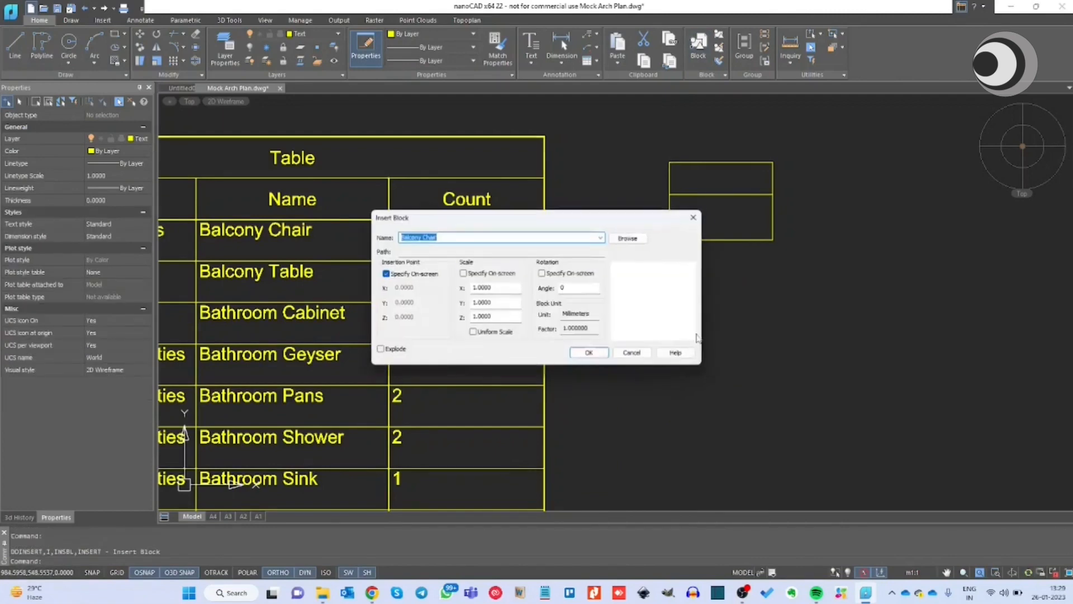
pyautogui.click(593, 356)
pyautogui.click(681, 341)
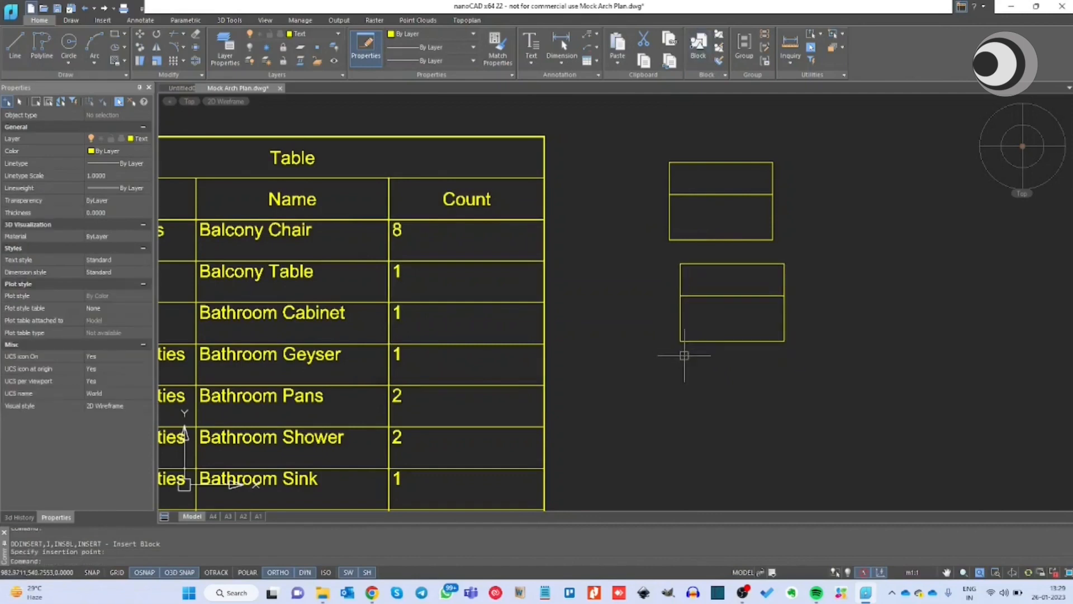
# - Copy the two inserted Balcony Chair blocks and paste the pair twice next to them
pyautogui.click(709, 367)
pyautogui.click(678, 187)
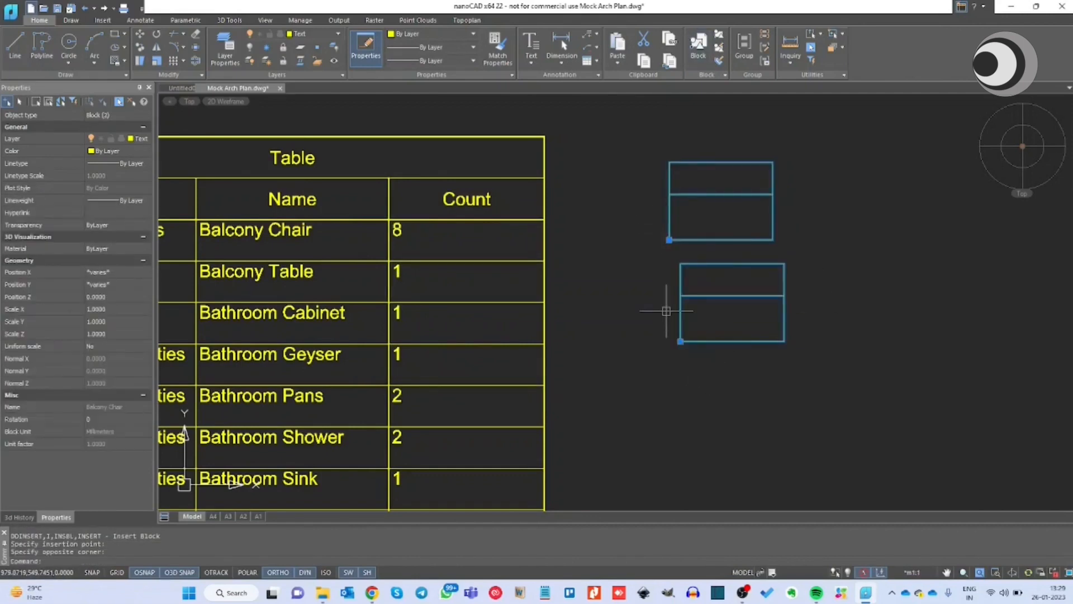
pyautogui.hotkey('ctrl', 'c')
pyautogui.hotkey('ctrl', 'v')
pyautogui.click(694, 405)
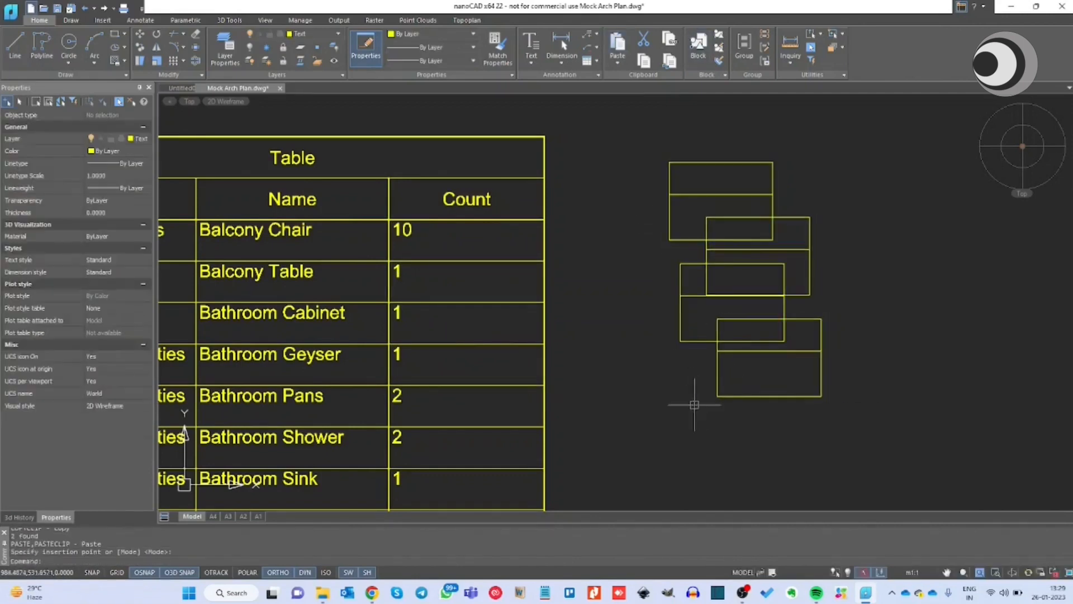
pyautogui.hotkey('ctrl', 'v')
pyautogui.click(667, 414)
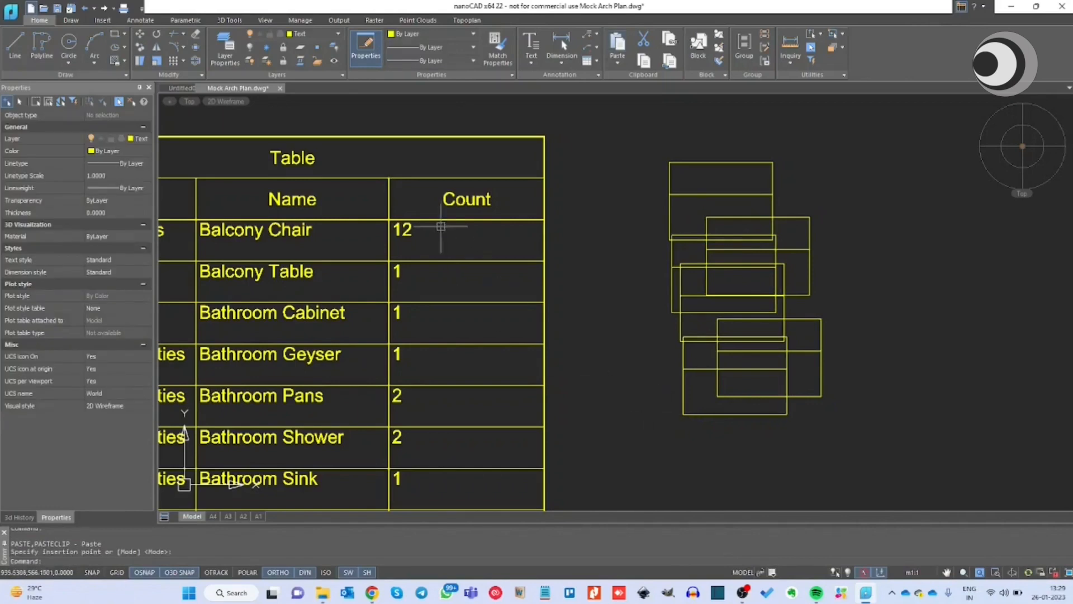
# - Erase all six Balcony Chair blocks placed beside the table
pyautogui.click(793, 171)
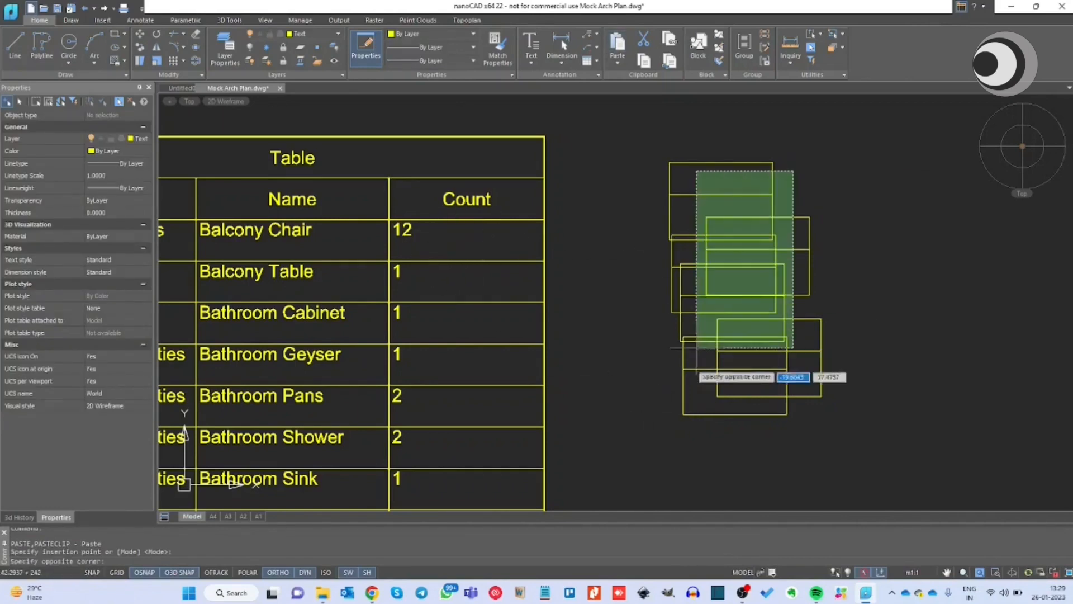
pyautogui.click(659, 436)
pyautogui.write('e')
pyautogui.press('Return')
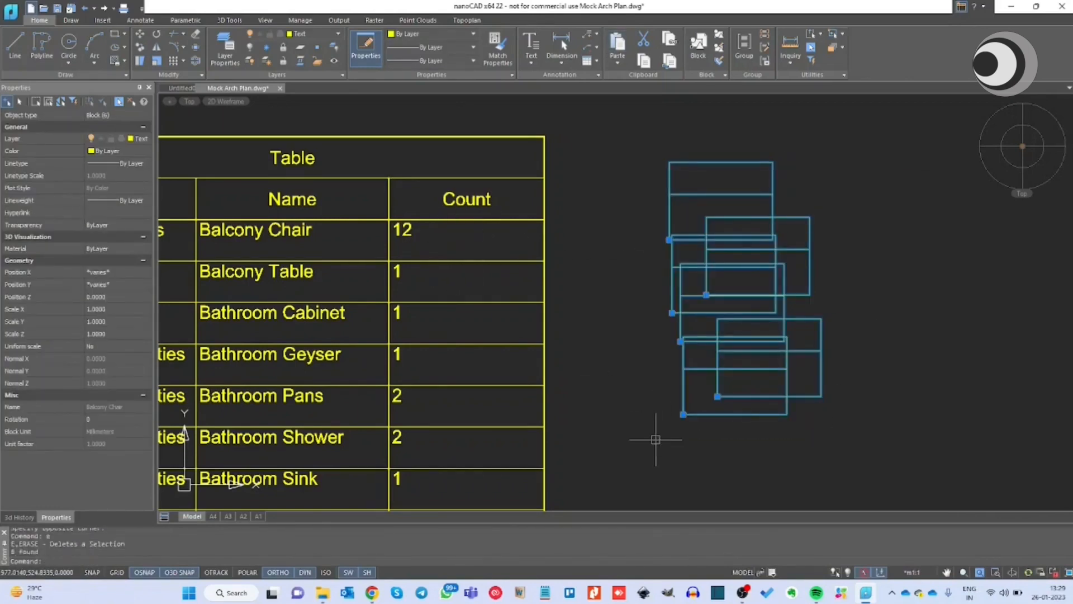
# - Start creating a new nanoCAD table with Object based report as its source
pyautogui.scroll(-5, 636, 284)
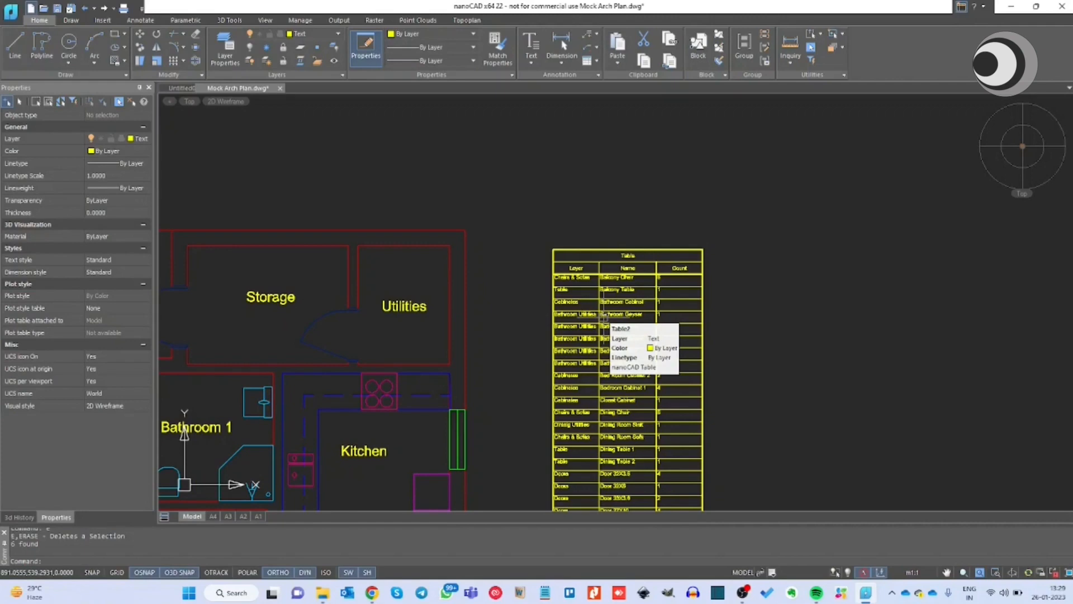
pyautogui.scroll(-5, 700, 233)
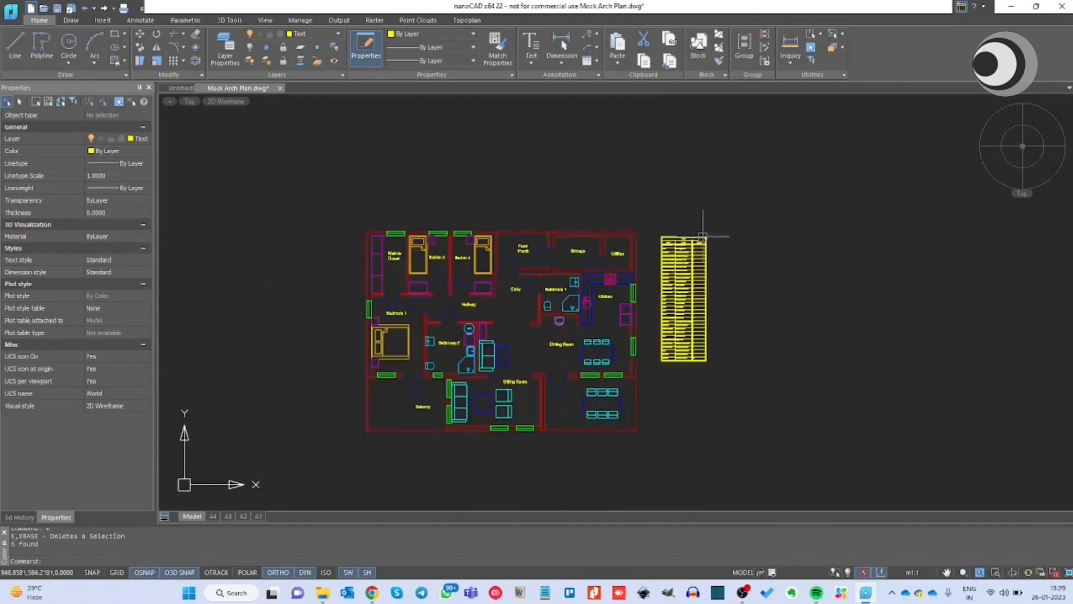
pyautogui.scroll(2, 676, 237)
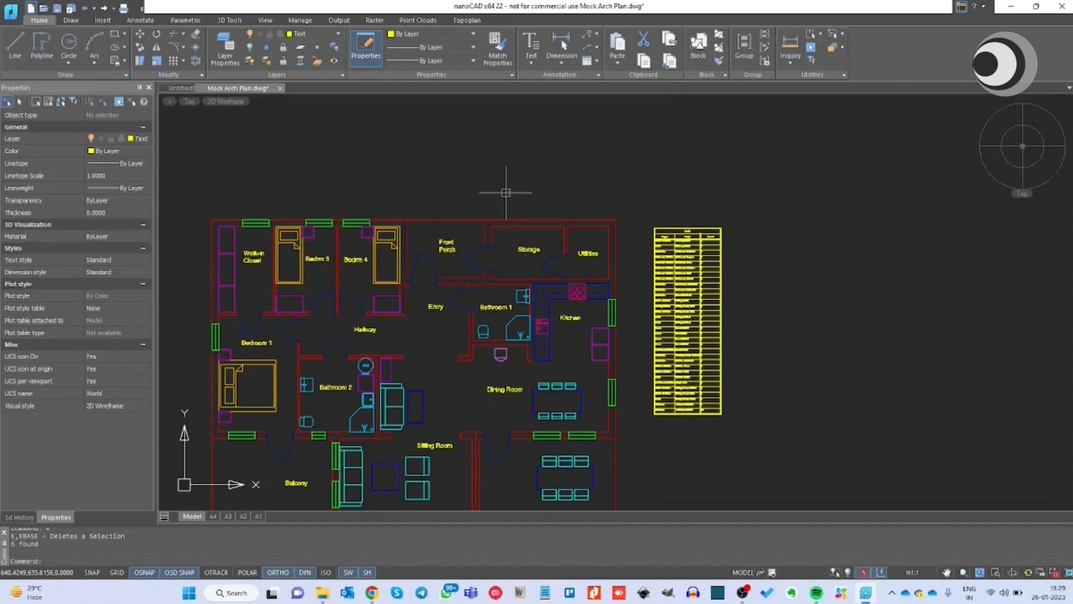
pyautogui.click(141, 21)
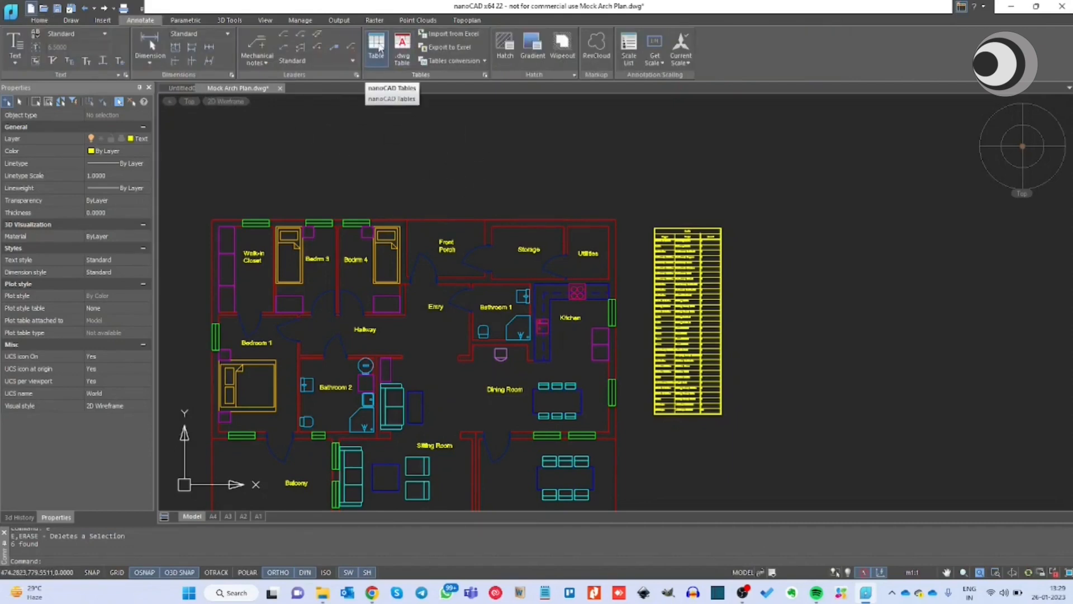
pyautogui.click(377, 46)
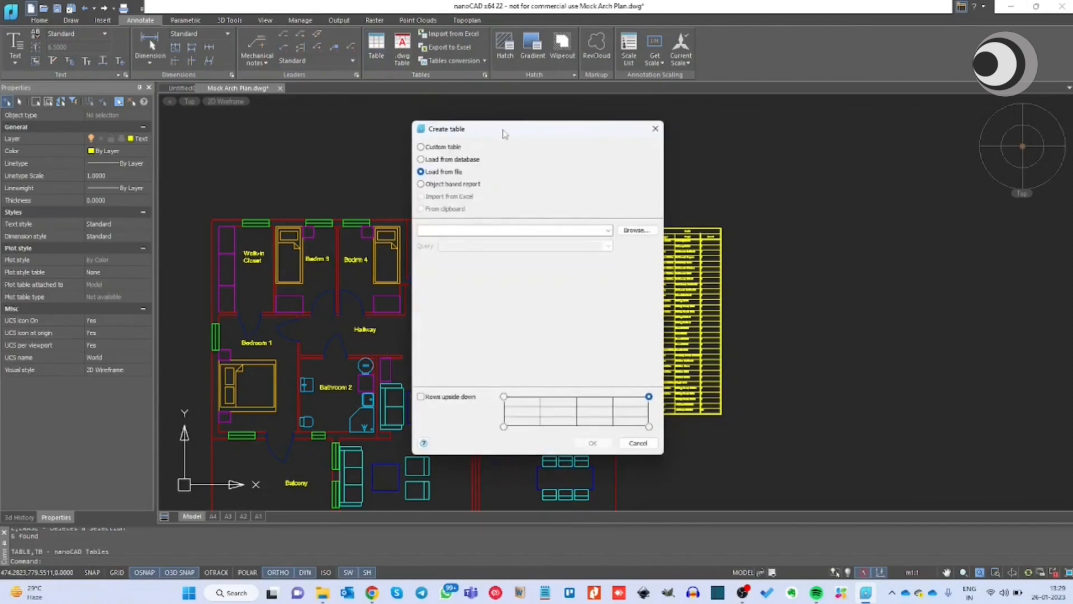
pyautogui.moveTo(504, 133); pyautogui.dragTo(431, 130)
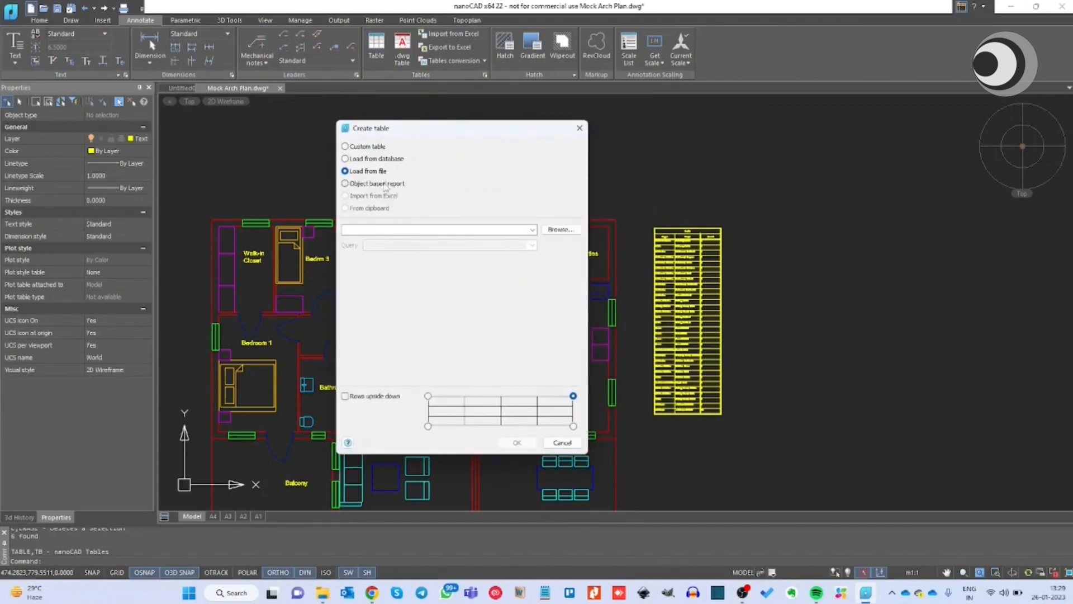
pyautogui.click(385, 187)
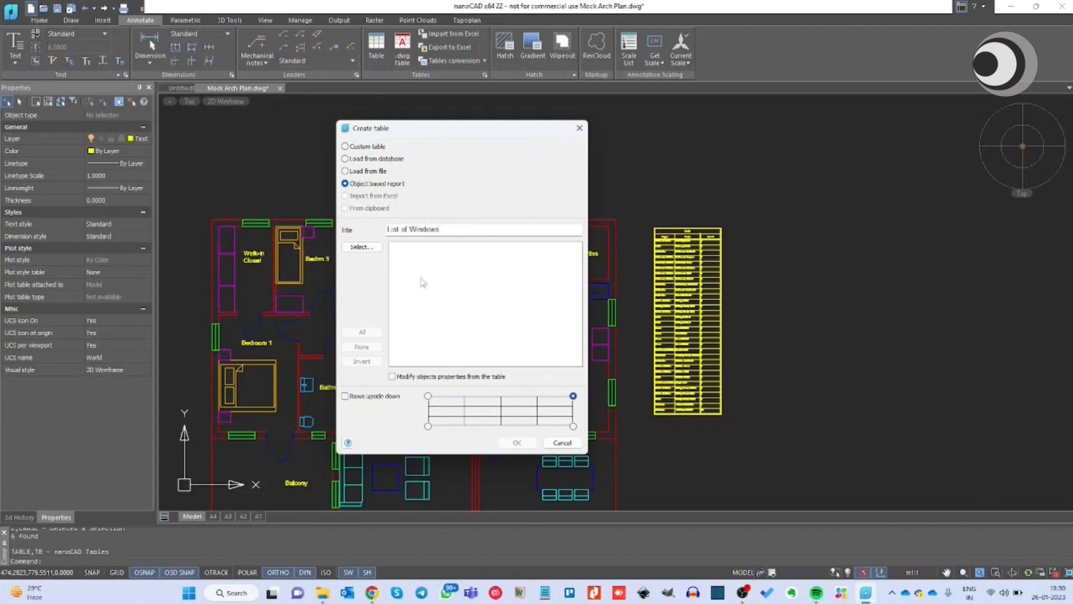
# - Open the report's object selection and set Block as the object type in Quick Selection
pyautogui.click(362, 246)
pyautogui.click(388, 191)
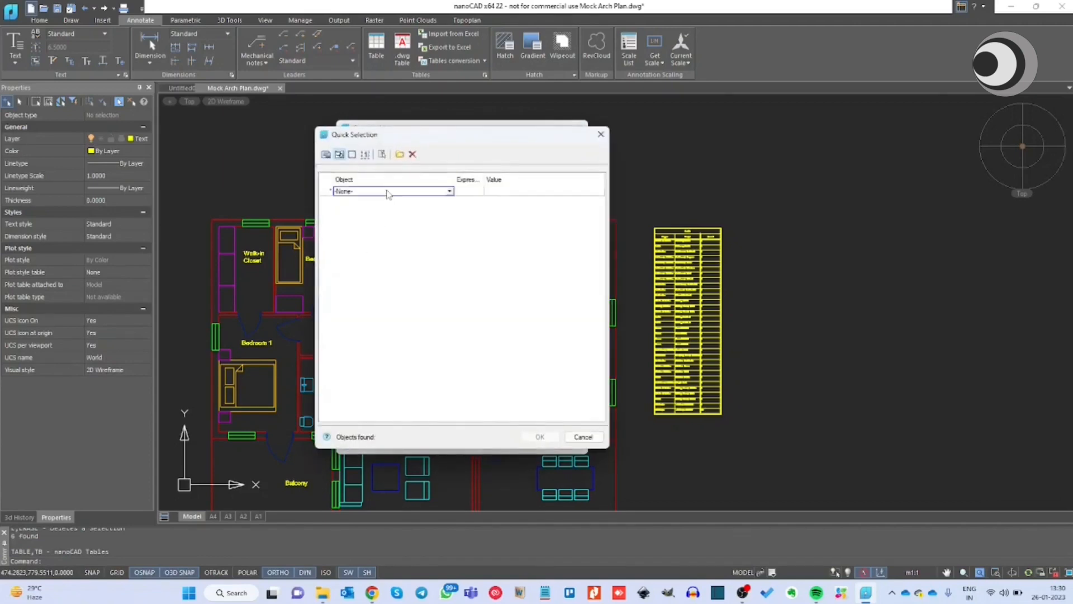
pyautogui.click(388, 192)
pyautogui.click(386, 202)
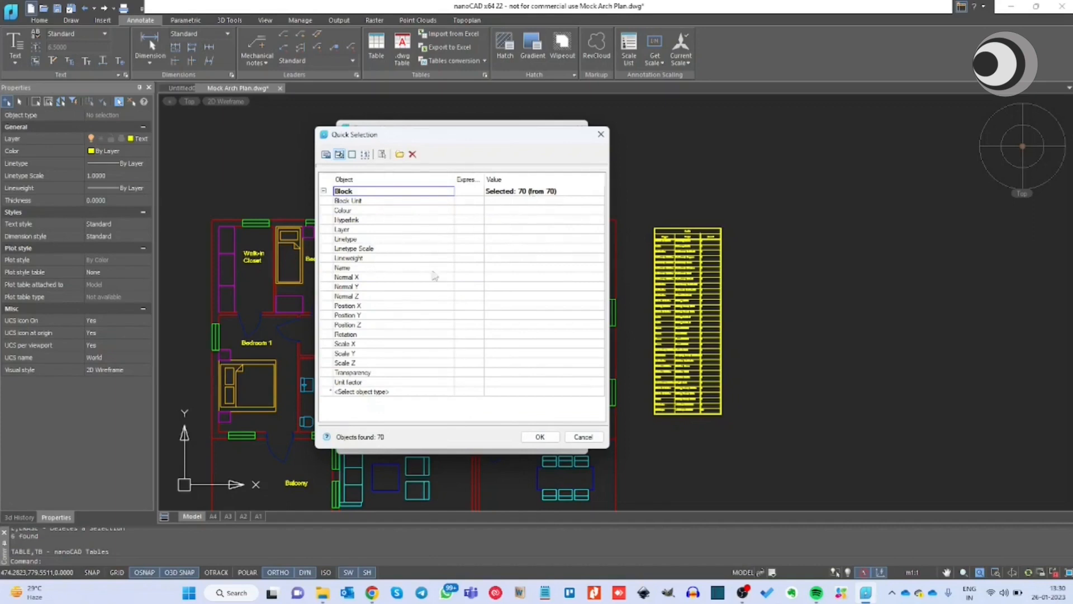
# - Filter the Block selection to the blocks whose Name equals Window 19.5X10
pyautogui.click(413, 268)
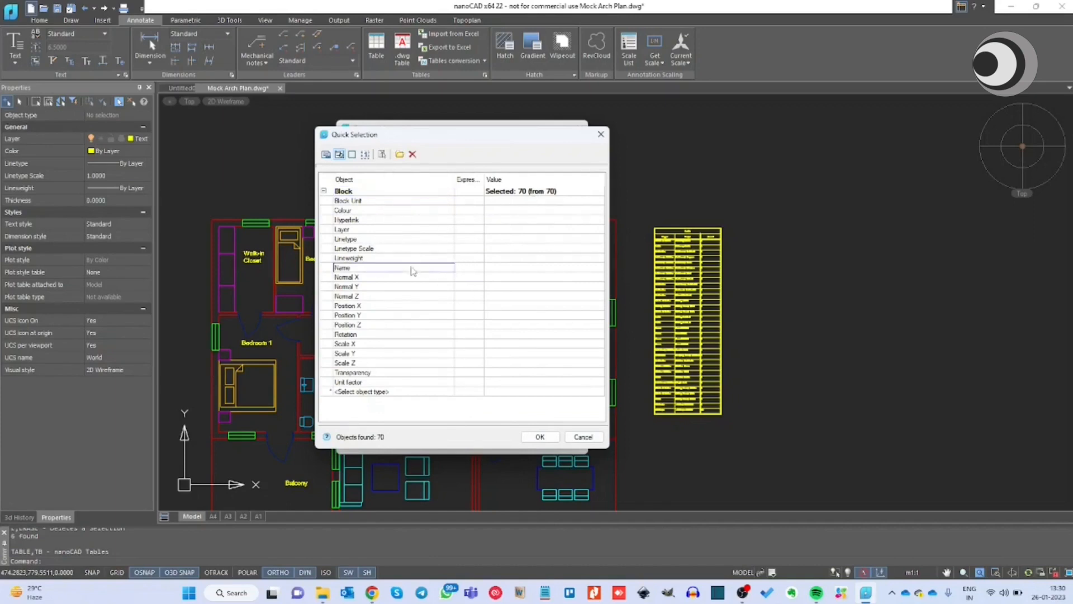
pyautogui.click(475, 272)
pyautogui.click(470, 275)
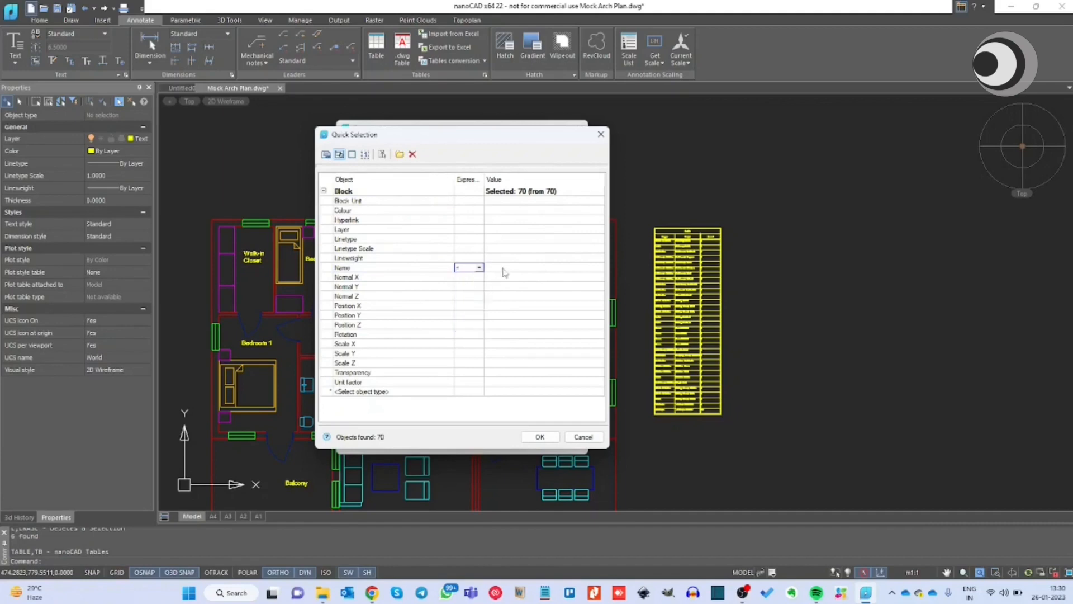
pyautogui.click(508, 268)
pyautogui.click(600, 268)
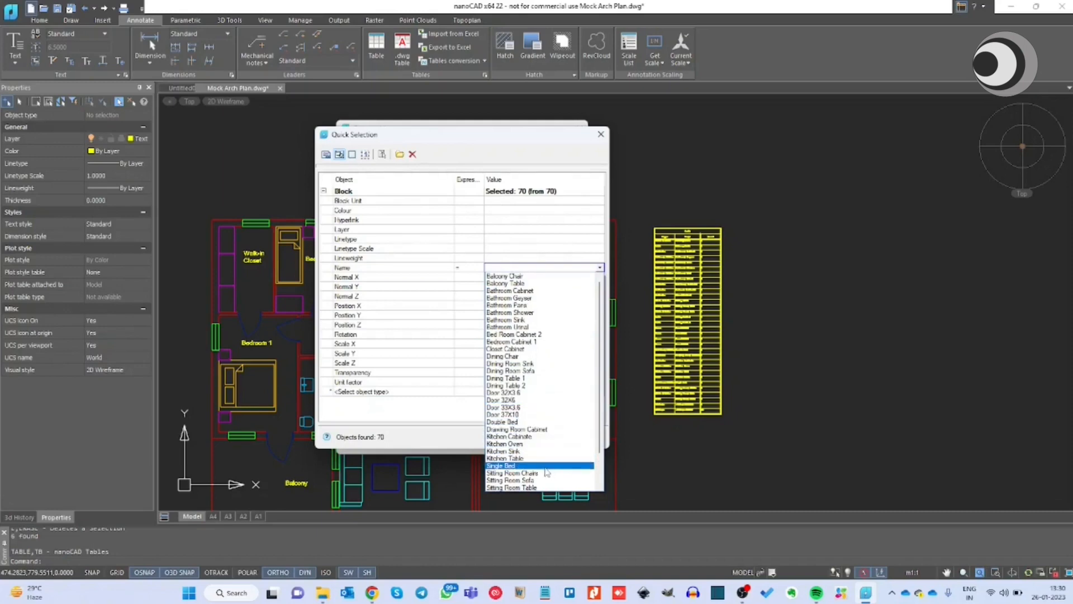
pyautogui.scroll(-1, 541, 392)
pyautogui.scroll(-1, 542, 392)
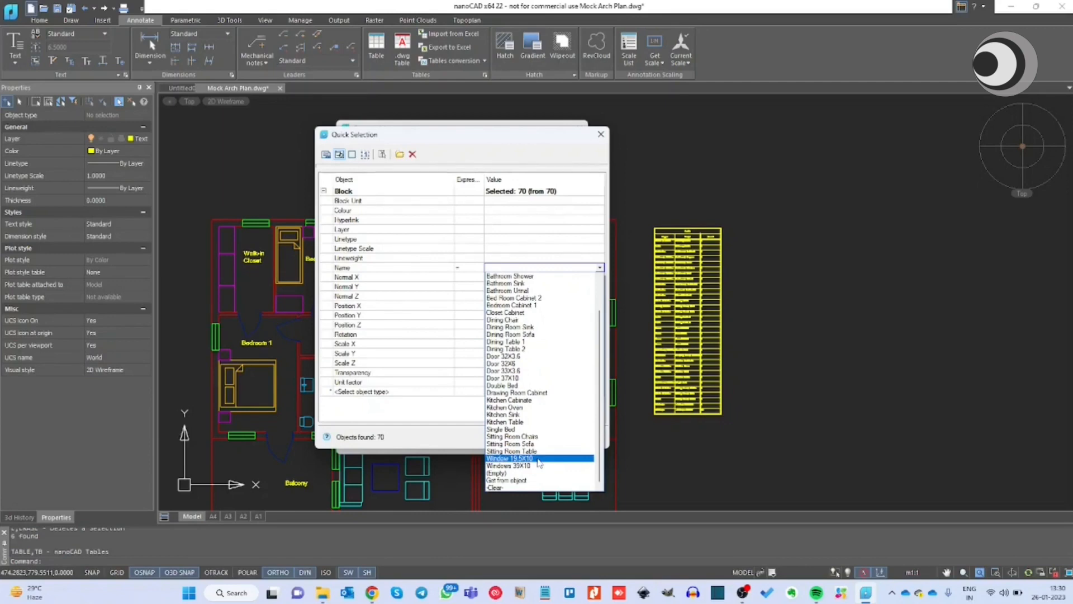
pyautogui.click(539, 459)
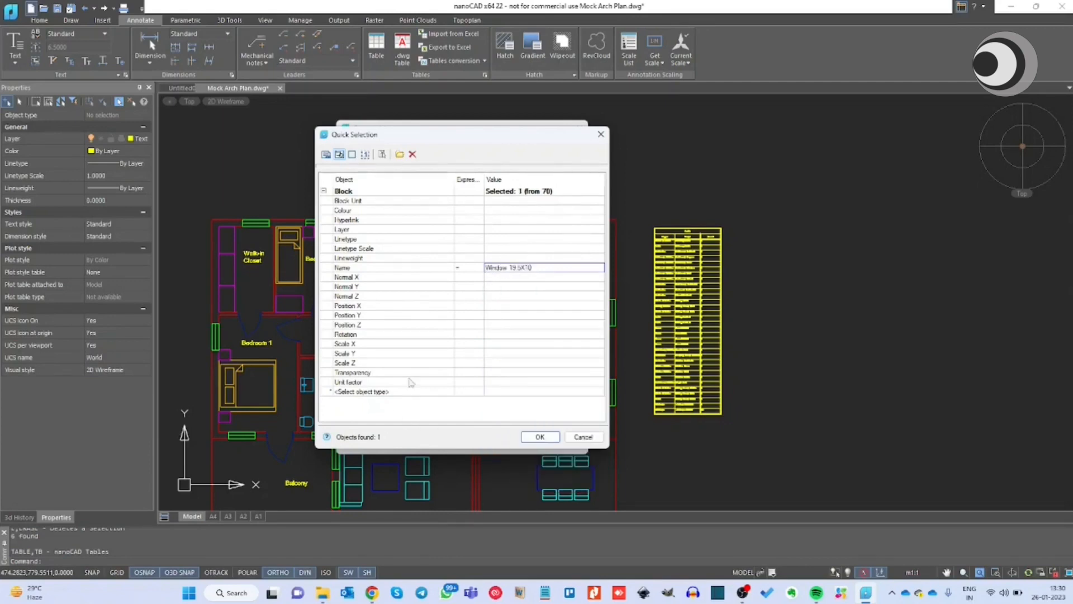
# - Add a second Block object type to the Quick Selection criteria
pyautogui.click(394, 395)
pyautogui.click(395, 392)
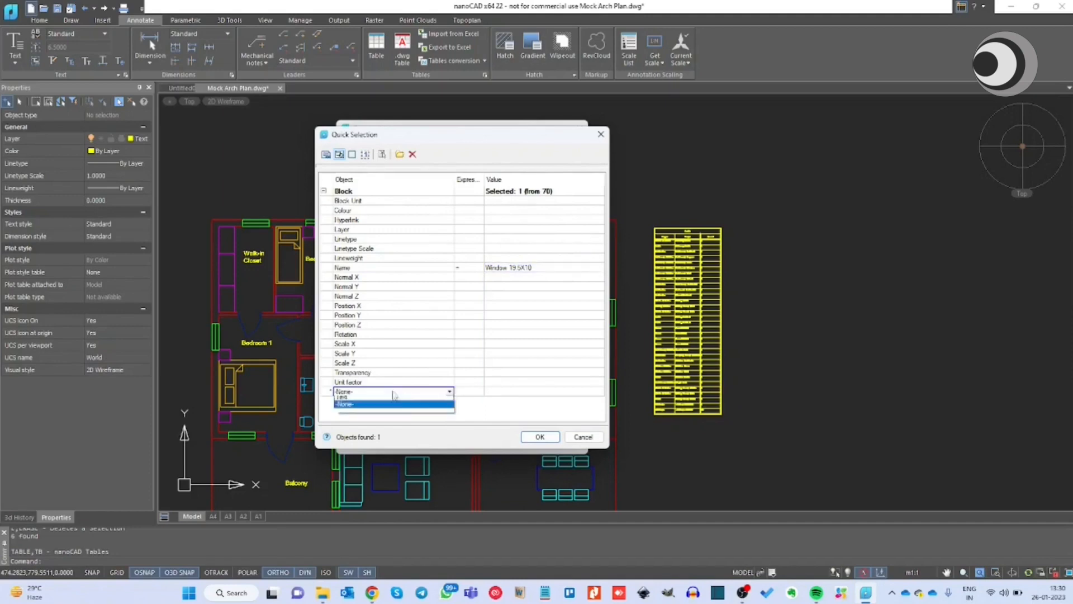
pyautogui.click(377, 401)
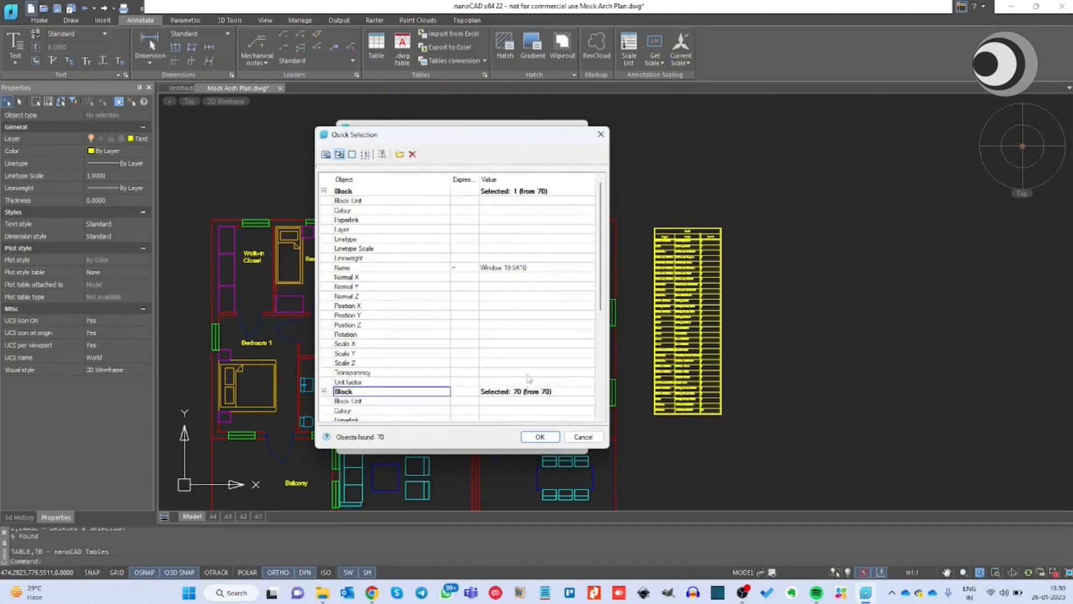
# - Filter the second Block group to Name equals Windows 39X10 and accept the combined selection
pyautogui.scroll(-2, 530, 377)
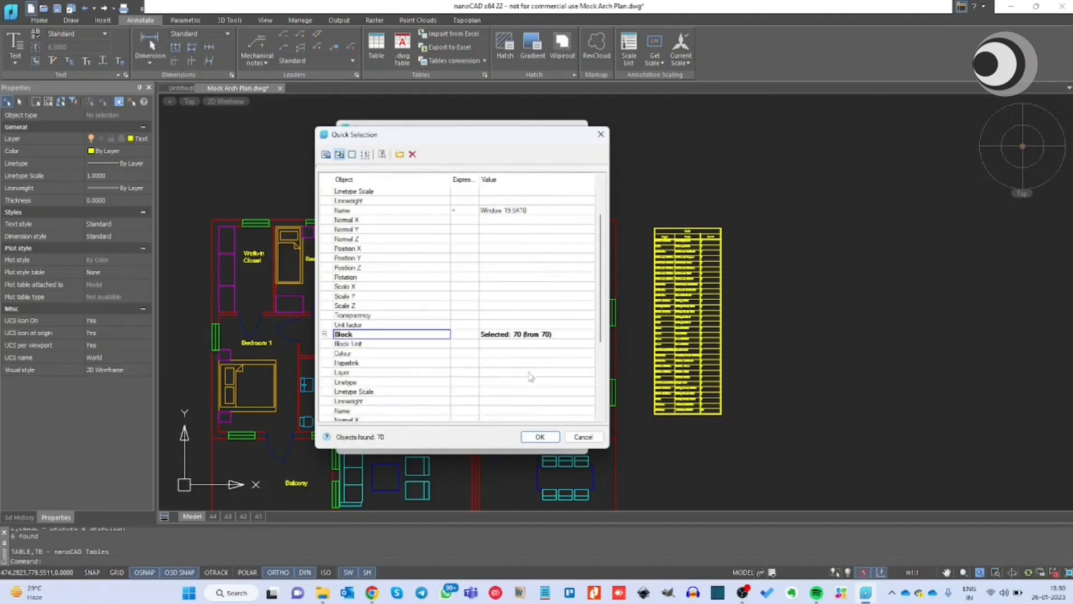
pyautogui.click(366, 414)
pyautogui.click(466, 411)
pyautogui.click(466, 412)
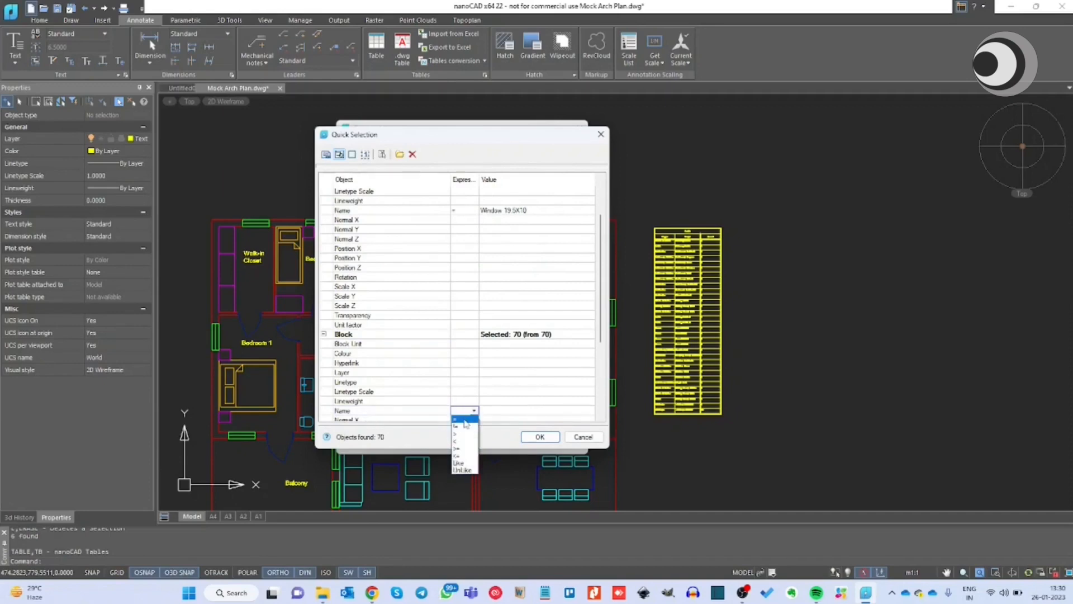
pyautogui.click(465, 420)
pyautogui.click(502, 410)
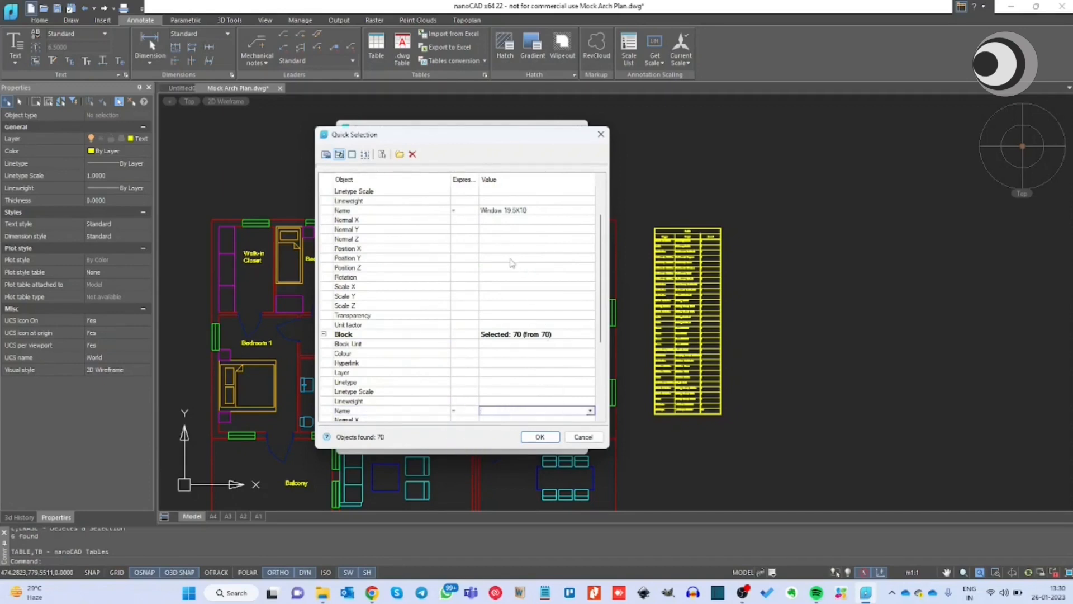
pyautogui.scroll(-2, 575, 394)
pyautogui.scroll(1, 537, 380)
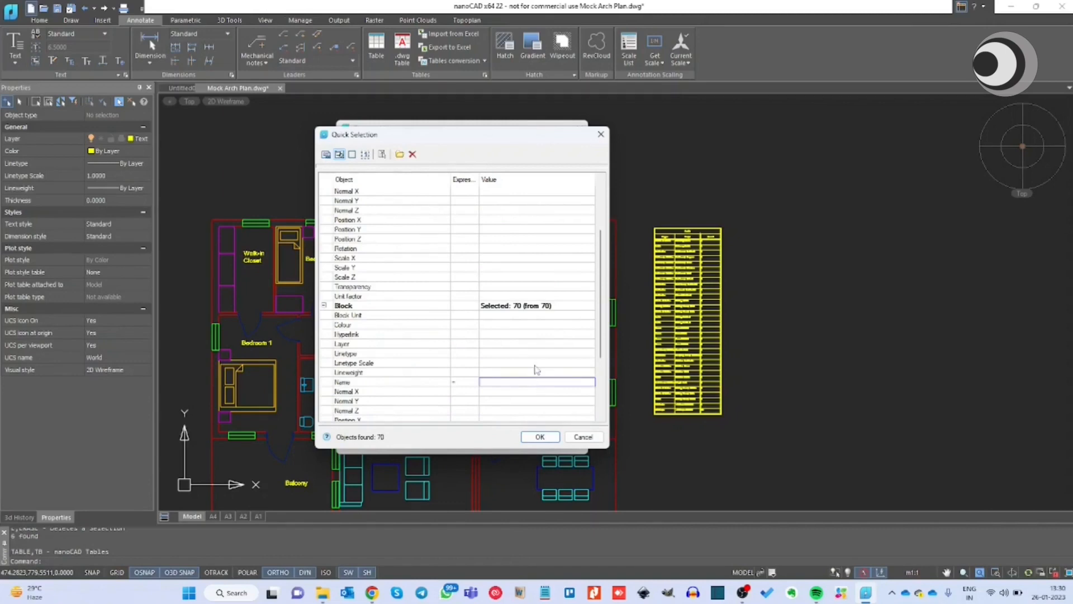
pyautogui.scroll(-5, 536, 370)
pyautogui.scroll(-1, 535, 357)
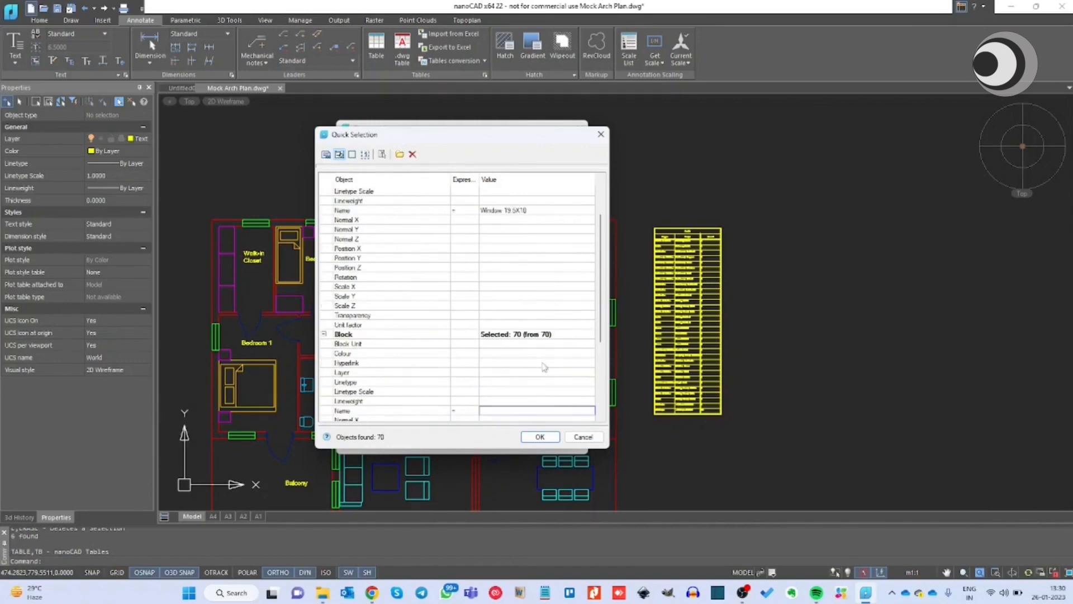
pyautogui.scroll(-2, 542, 369)
pyautogui.click(590, 353)
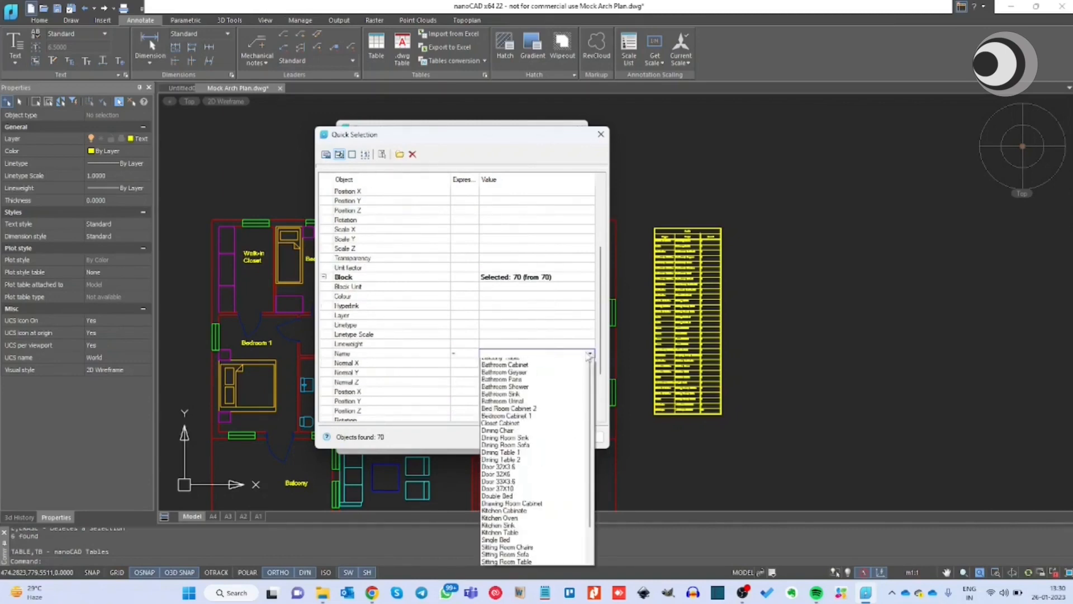
pyautogui.click(524, 552)
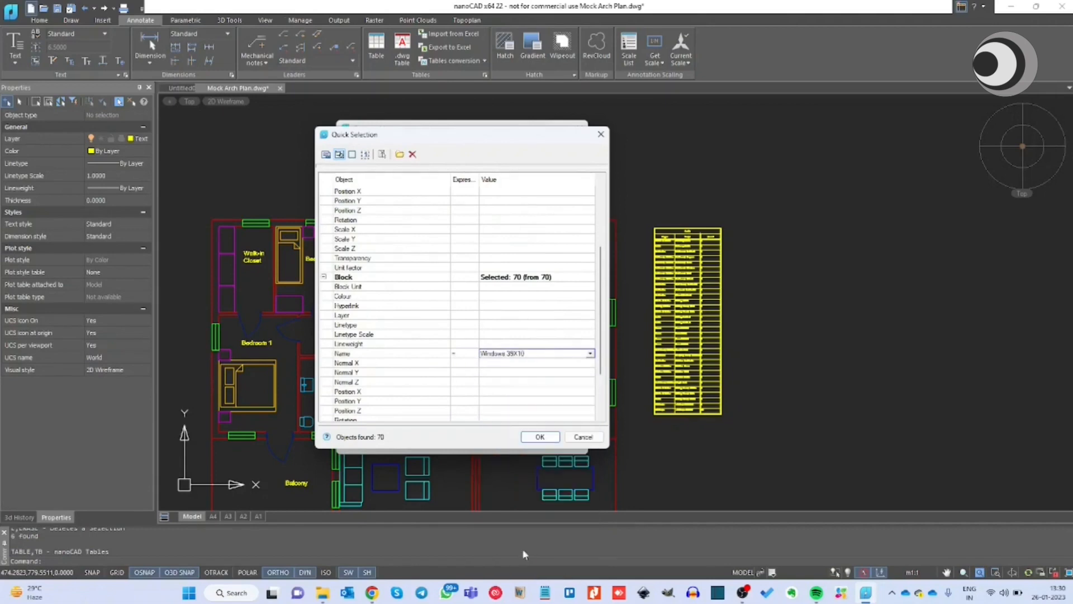
pyautogui.scroll(2, 460, 350)
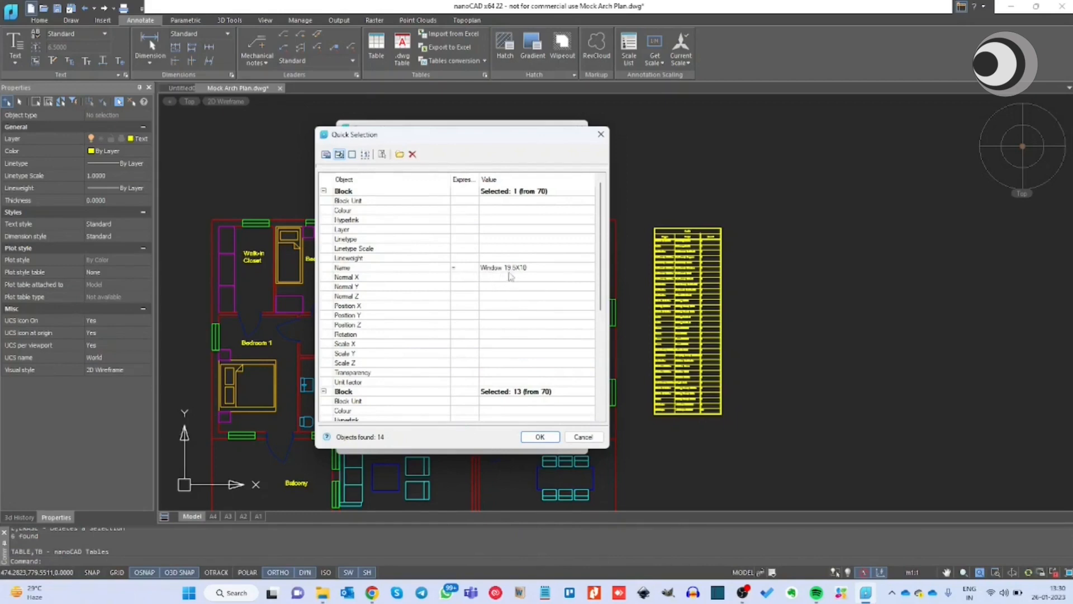
pyautogui.scroll(-5, 514, 291)
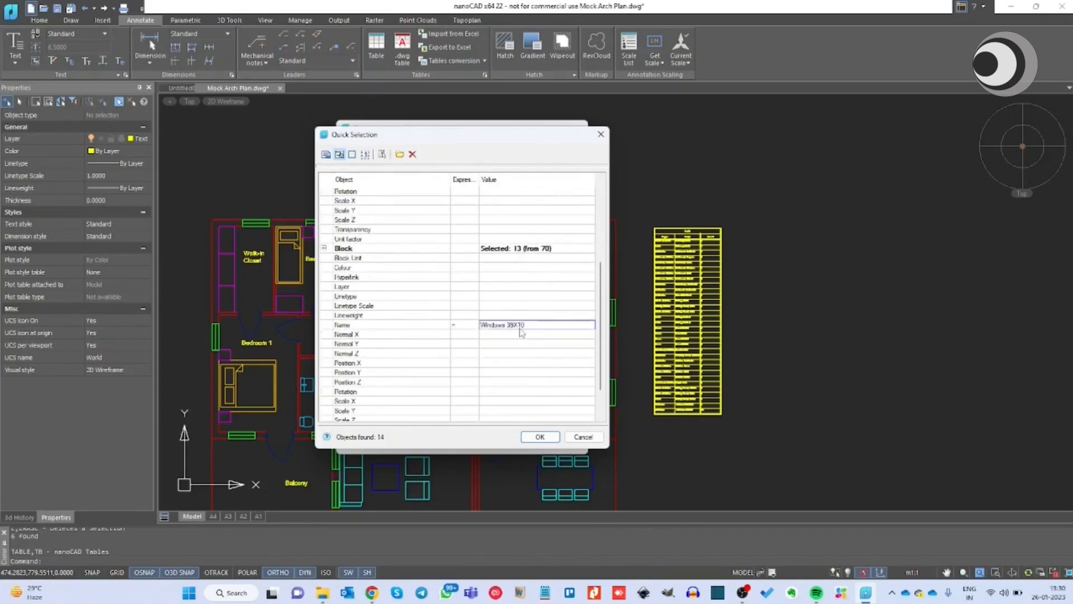
pyautogui.click(540, 437)
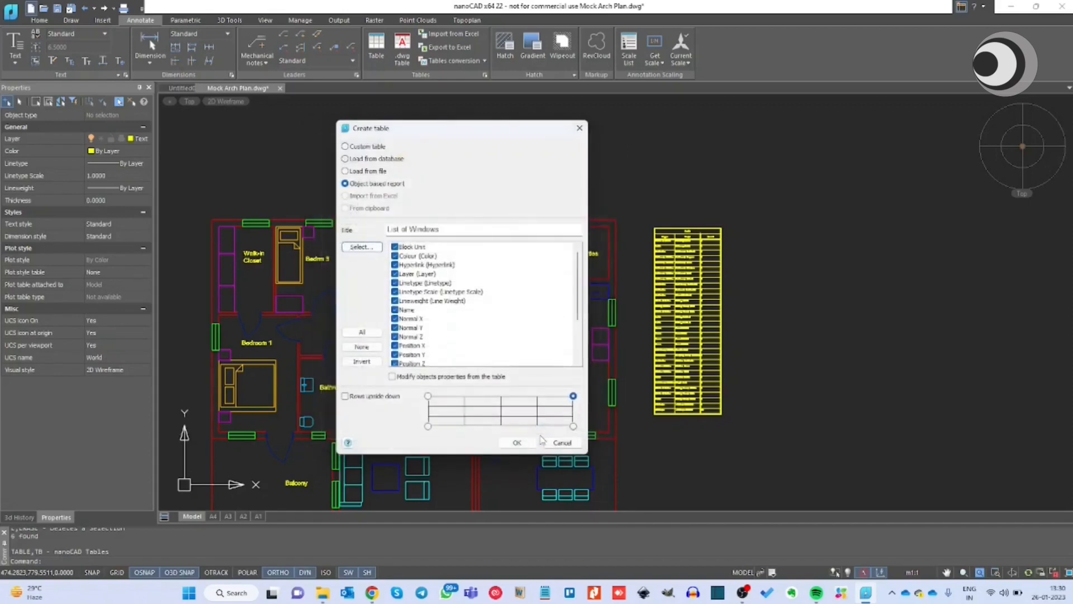
# - Exclude all block properties from the List of Windows report
pyautogui.scroll(-3, 415, 290)
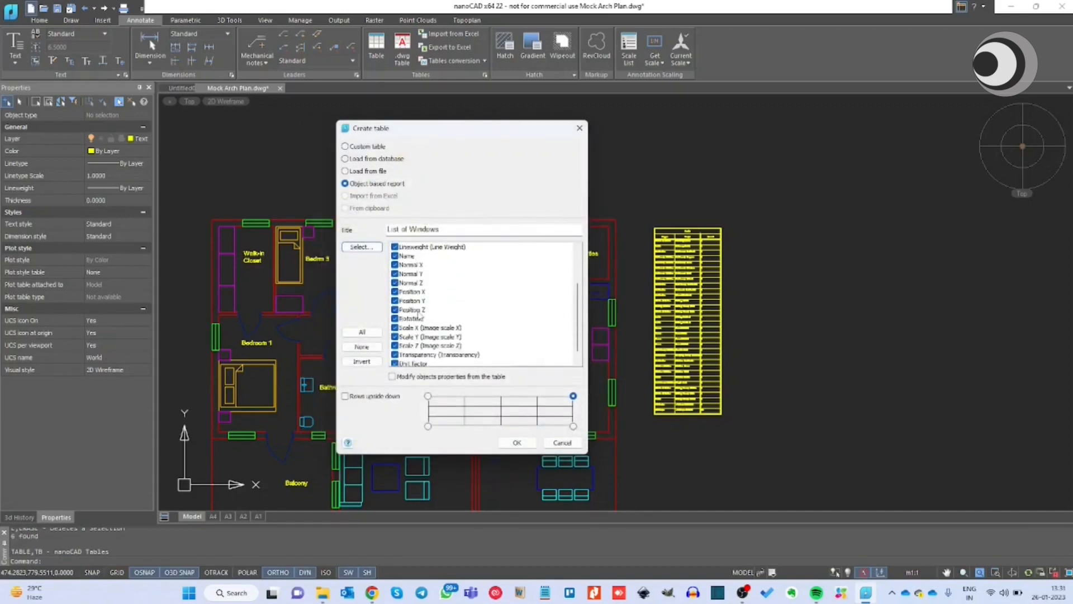
pyautogui.scroll(3, 422, 327)
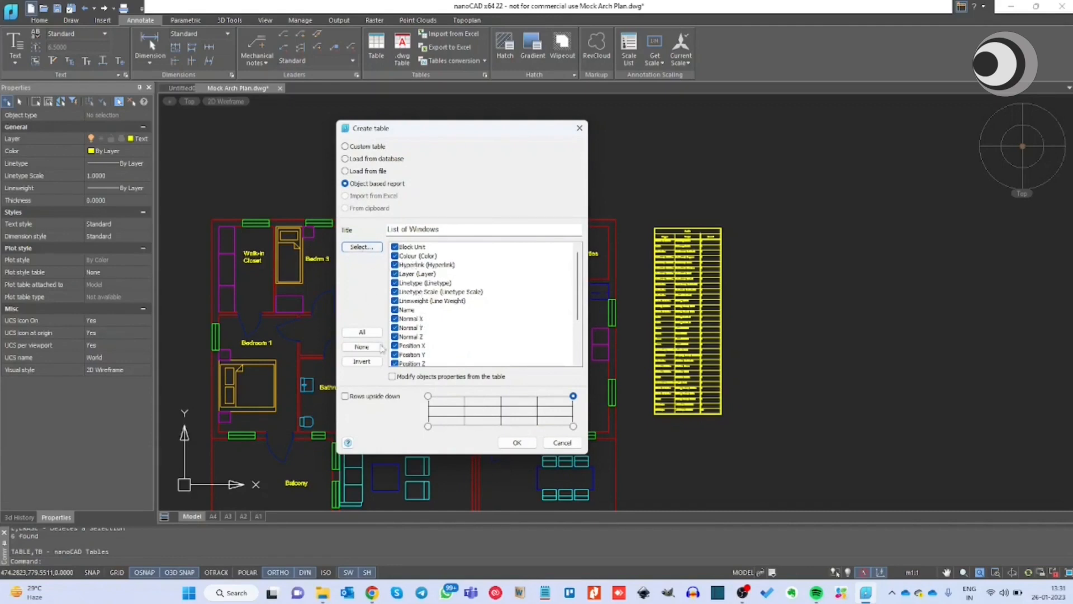
pyautogui.click(362, 347)
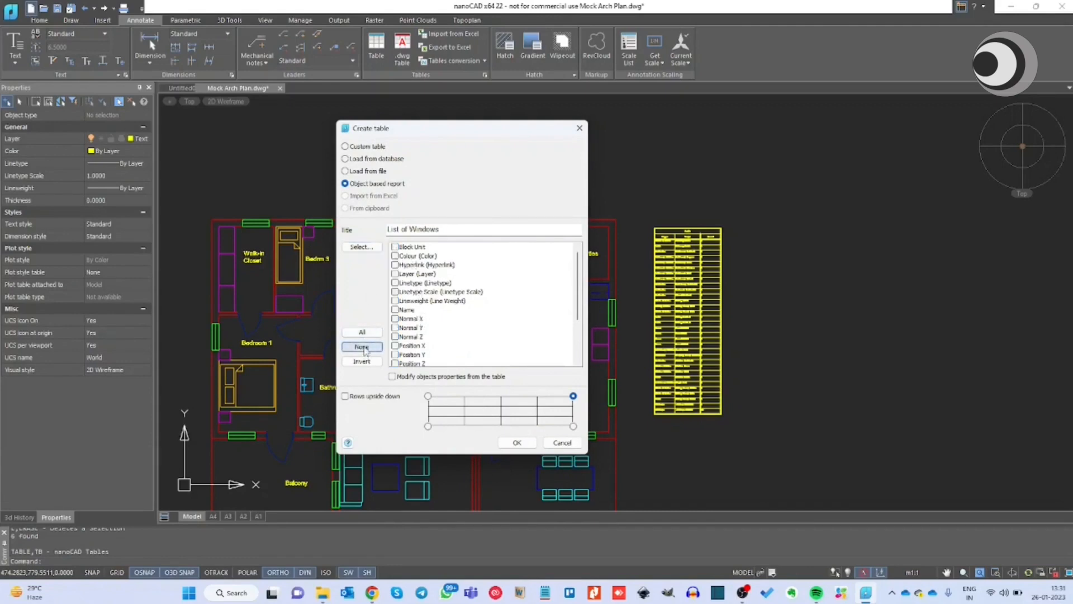
# - Include only Layer, Name, Position X, Position Y, Position Z and Rotation as the report's columns
pyautogui.scroll(-3, 399, 253)
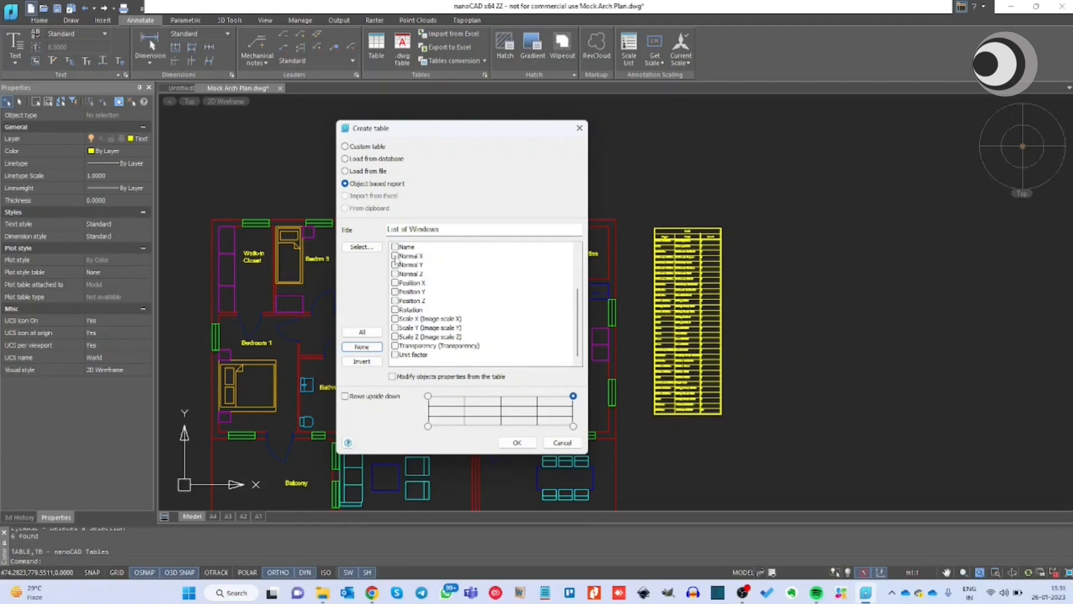
pyautogui.click(395, 282)
pyautogui.click(395, 291)
pyautogui.click(395, 300)
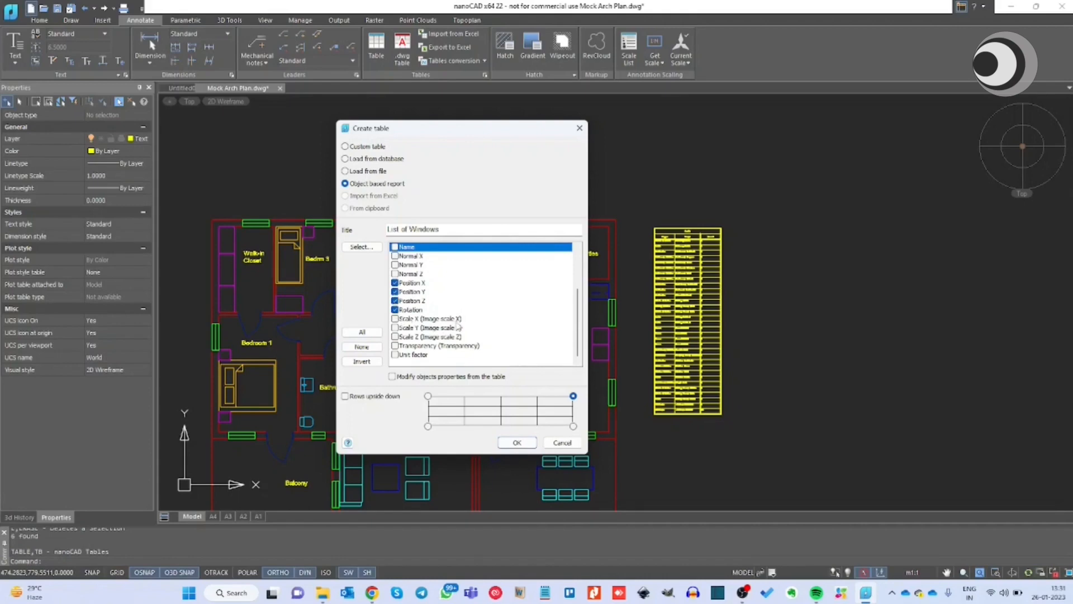
pyautogui.scroll(3, 439, 336)
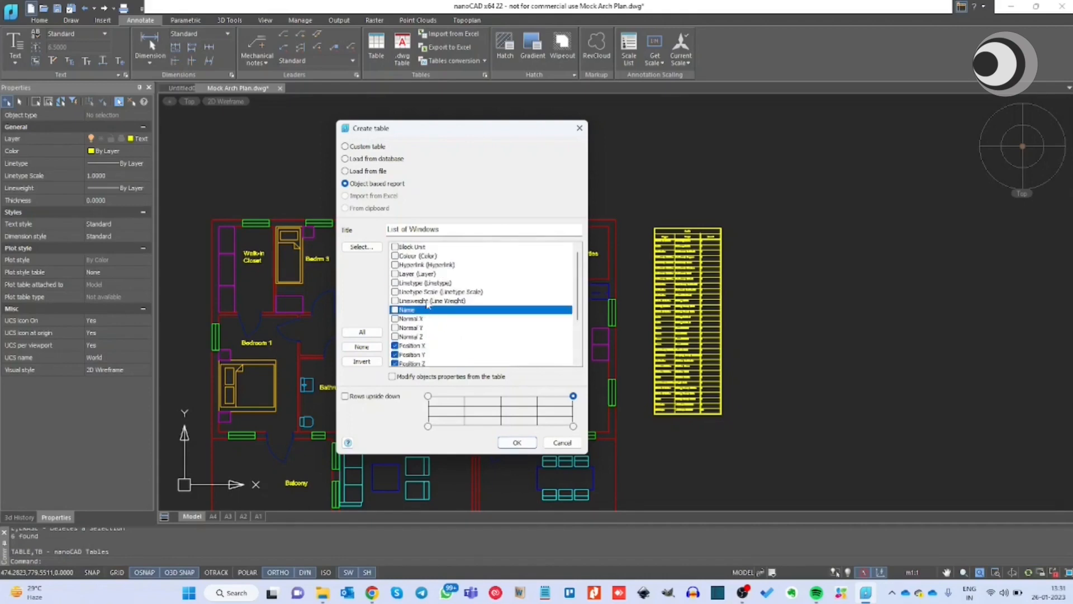
pyautogui.click(424, 275)
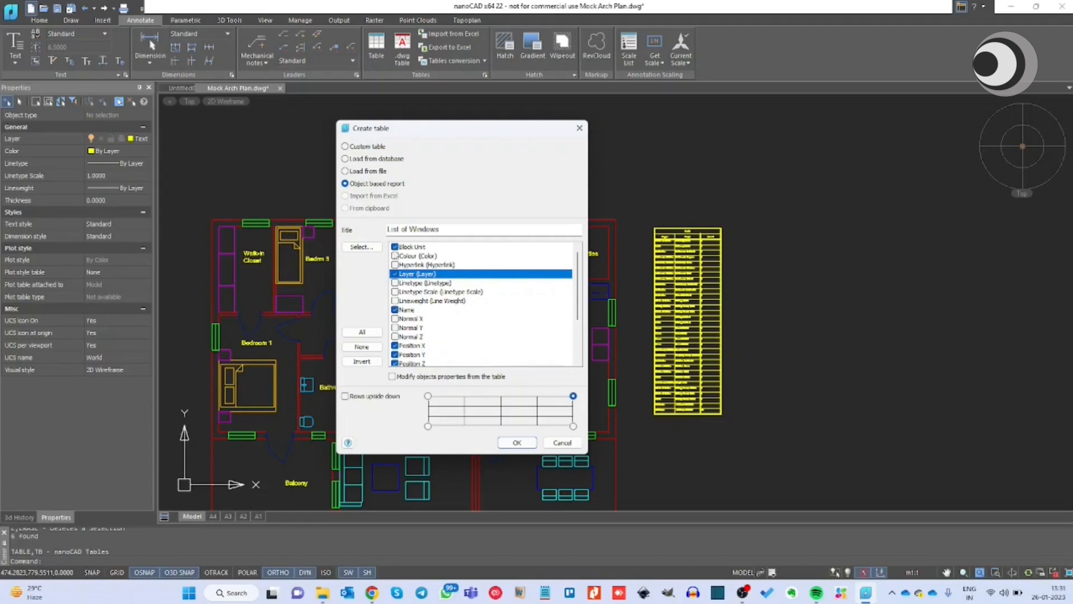
pyautogui.click(395, 246)
# - Create the List of Windows table and place it to the right of the existing block count table
pyautogui.click(517, 443)
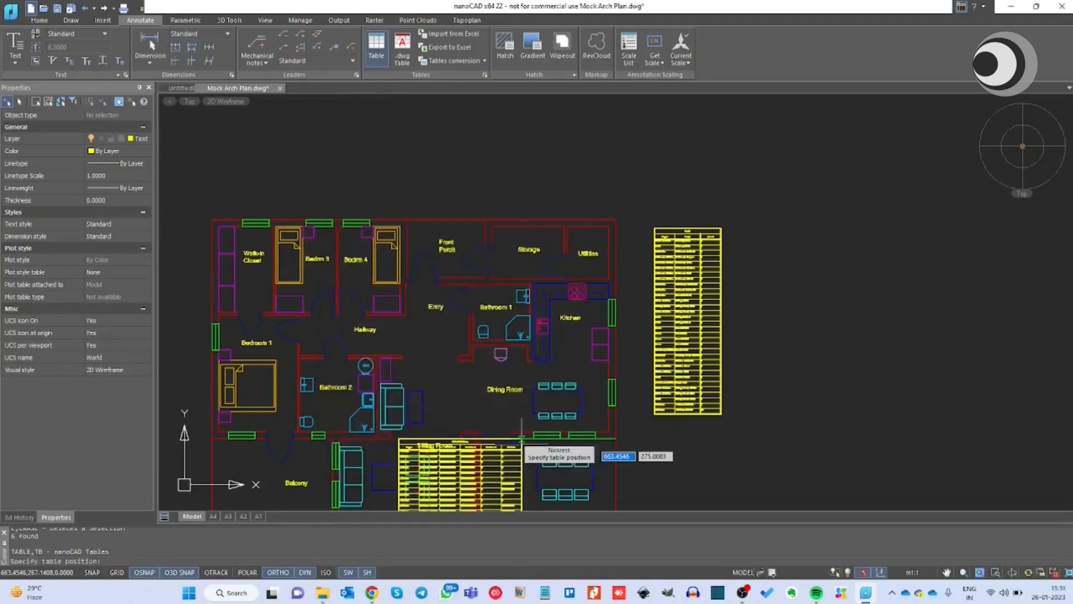
pyautogui.scroll(-3, 391, 342)
pyautogui.click(632, 288)
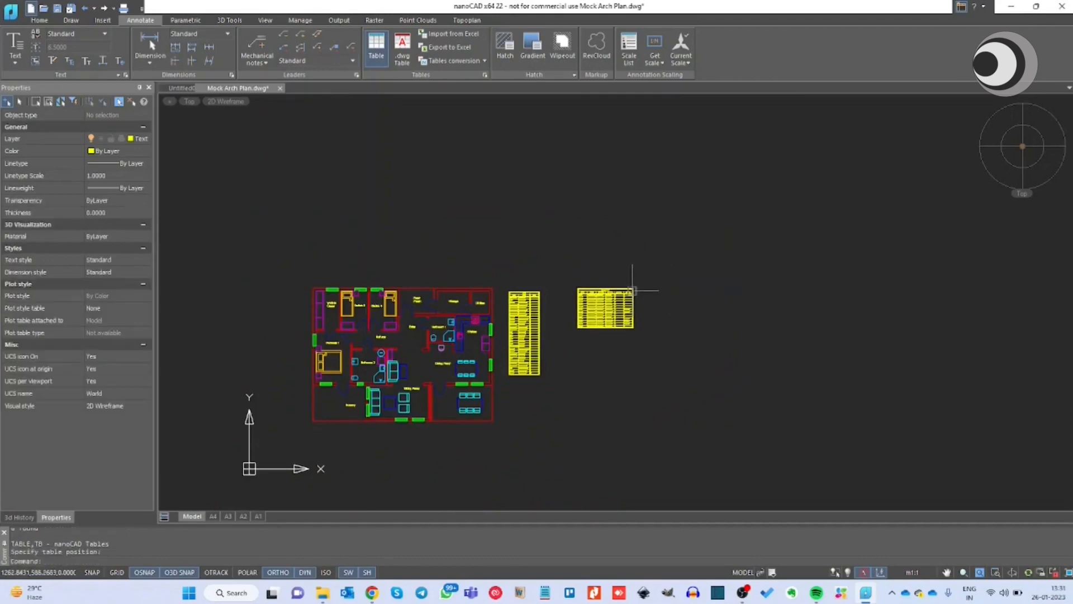
# - Examine the List of Windows table's layer, name, position and rotation entries
pyautogui.scroll(3, 610, 301)
pyautogui.scroll(5, 609, 301)
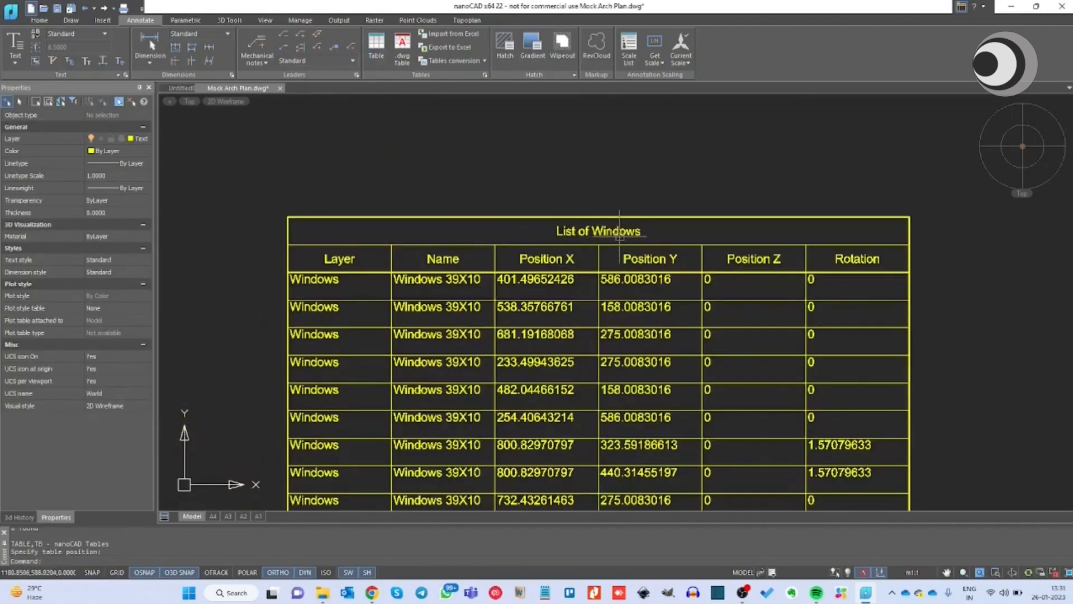
pyautogui.scroll(-1, 619, 234)
pyautogui.scroll(1, 492, 246)
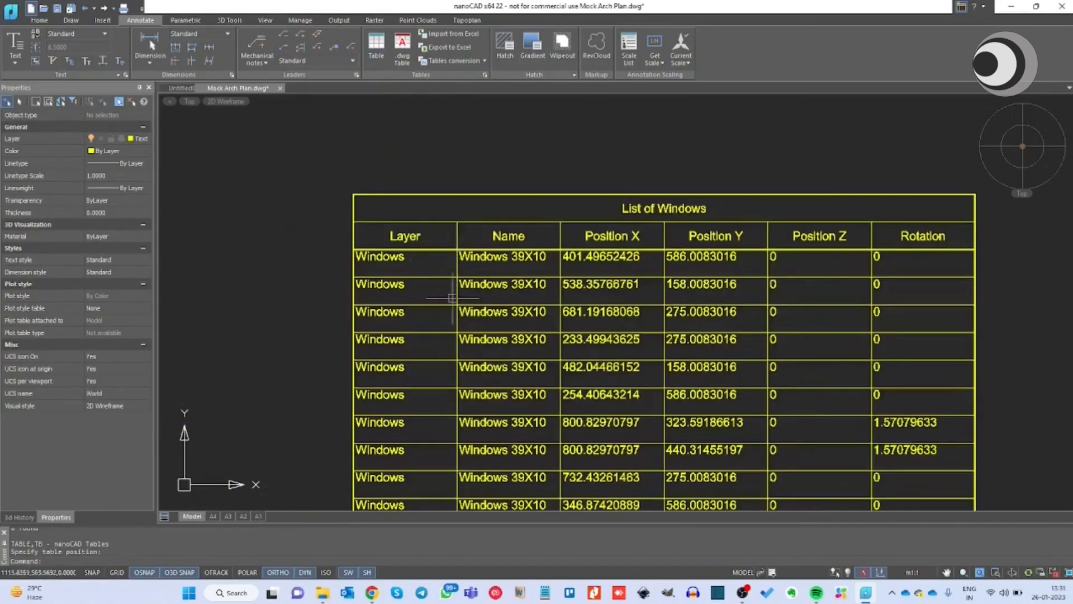
pyautogui.scroll(-4, 513, 268)
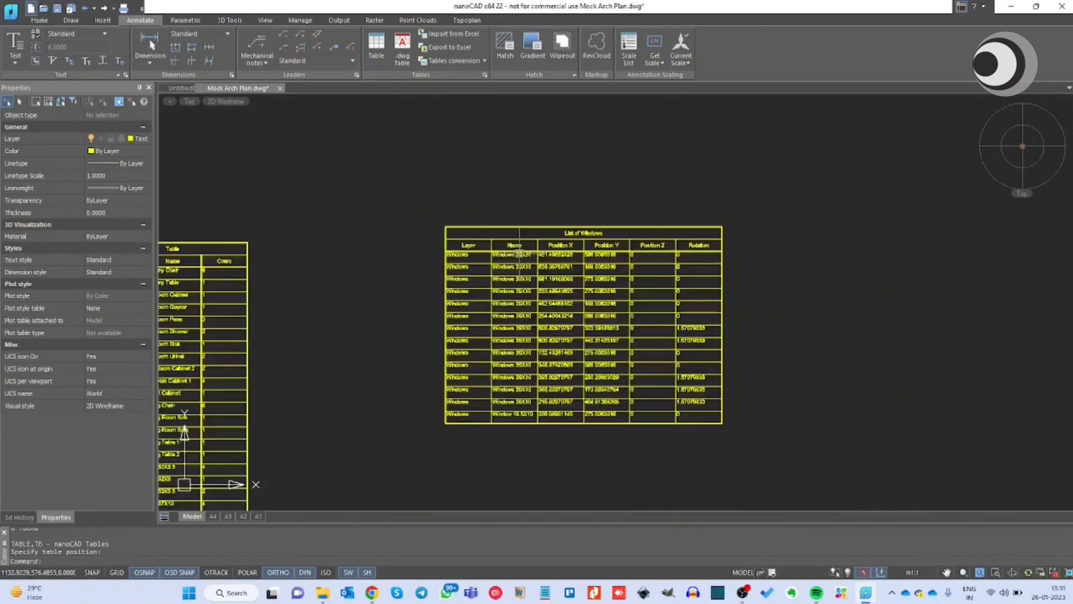
pyautogui.scroll(2, 513, 335)
pyautogui.scroll(2, 514, 335)
pyautogui.scroll(-2, 515, 334)
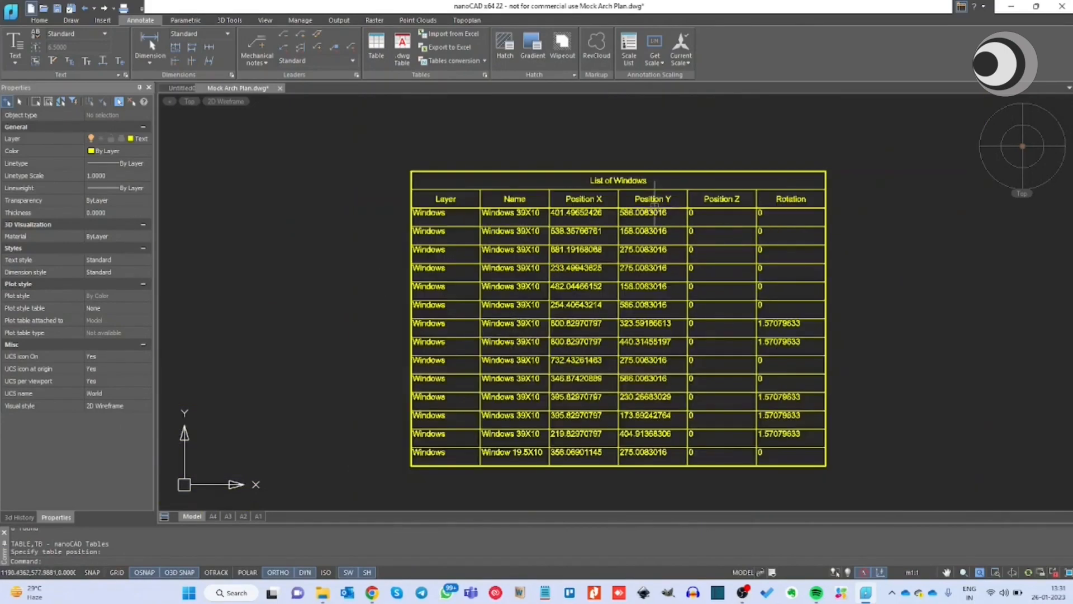
pyautogui.scroll(2, 658, 208)
pyautogui.scroll(-2, 648, 220)
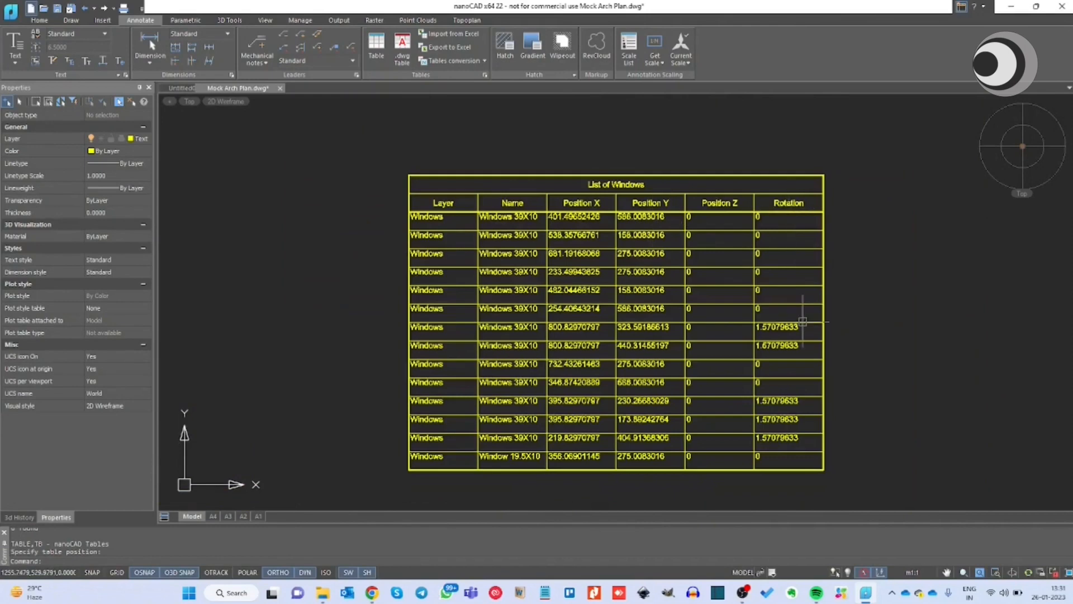
# - Start an object-based report table titled "List Items" and select all Line objects as its source
pyautogui.scroll(-5, 803, 321)
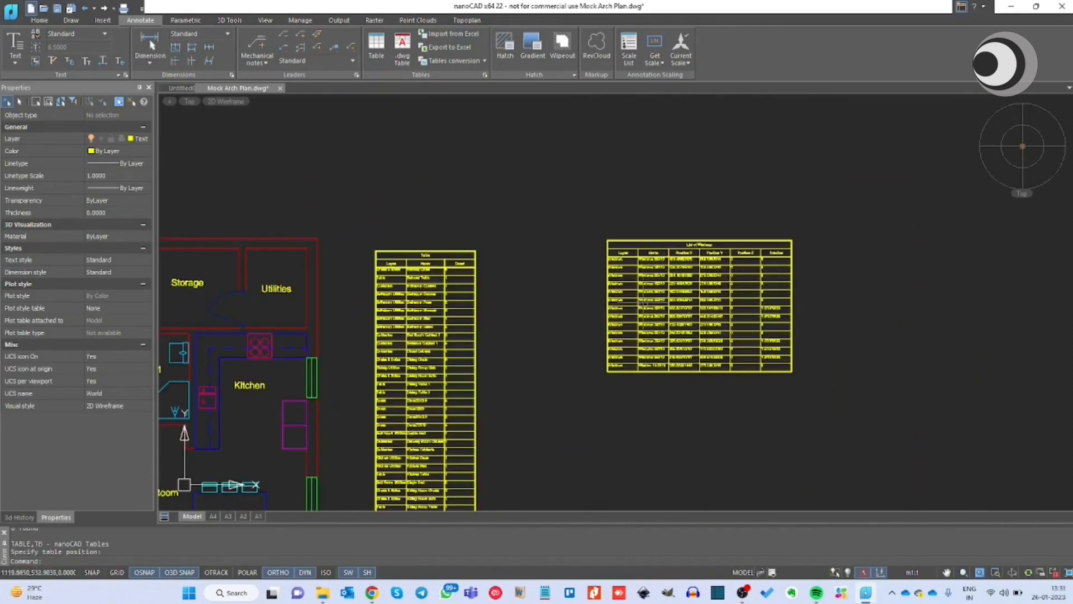
pyautogui.scroll(-2, 771, 218)
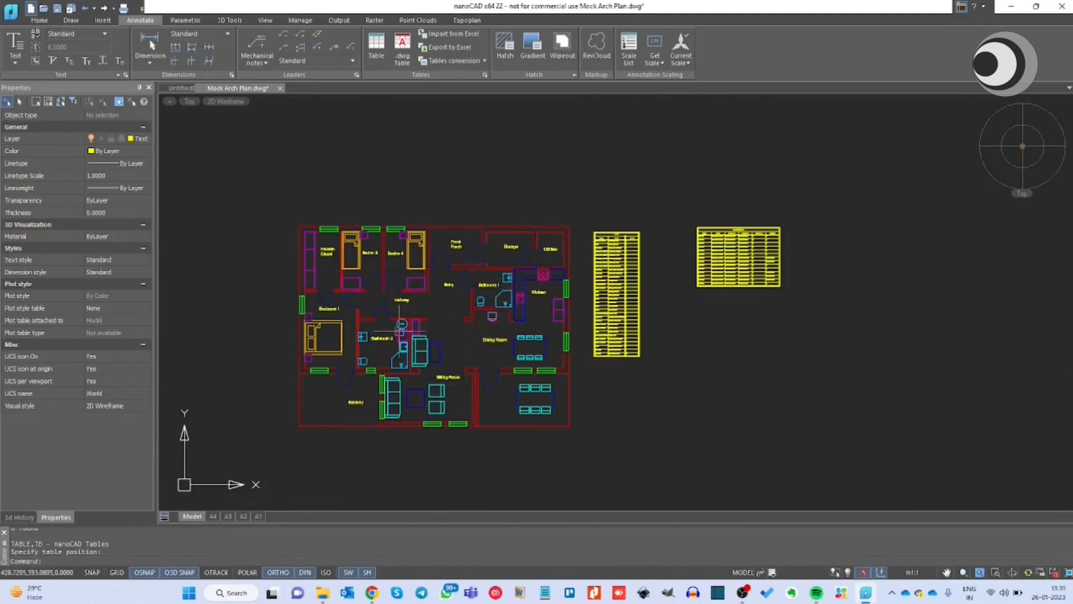
pyautogui.scroll(2, 531, 323)
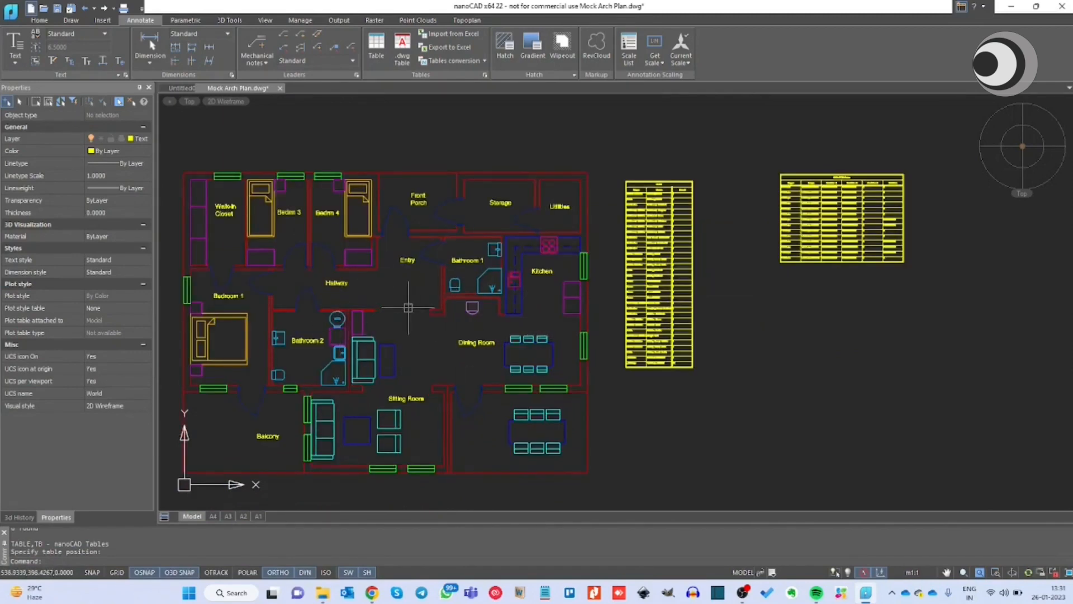
pyautogui.press('Return')
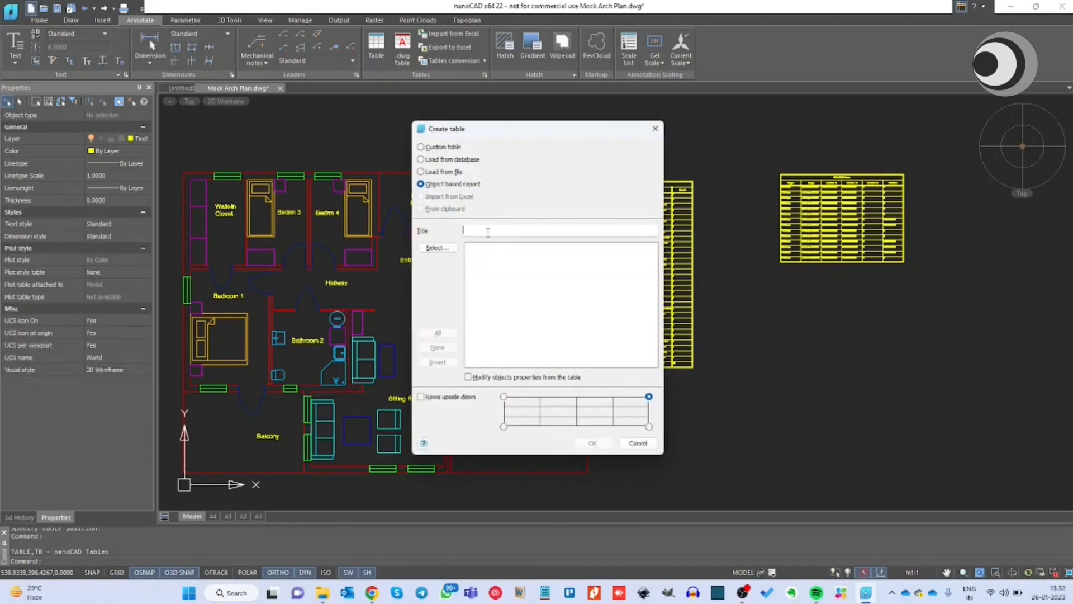
pyautogui.write('List items')
pyautogui.click(433, 247)
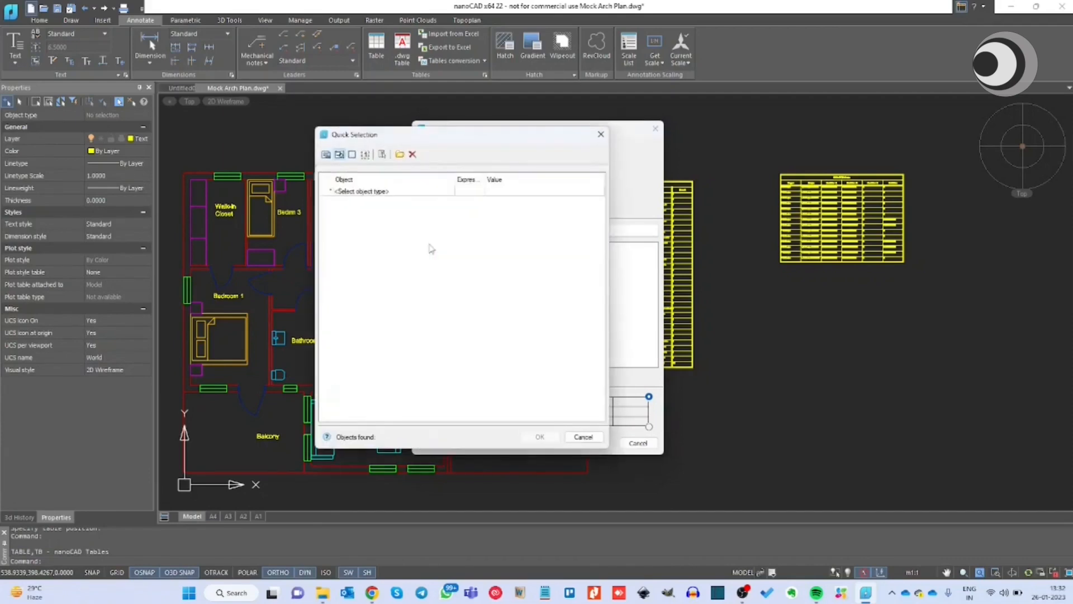
pyautogui.click(416, 192)
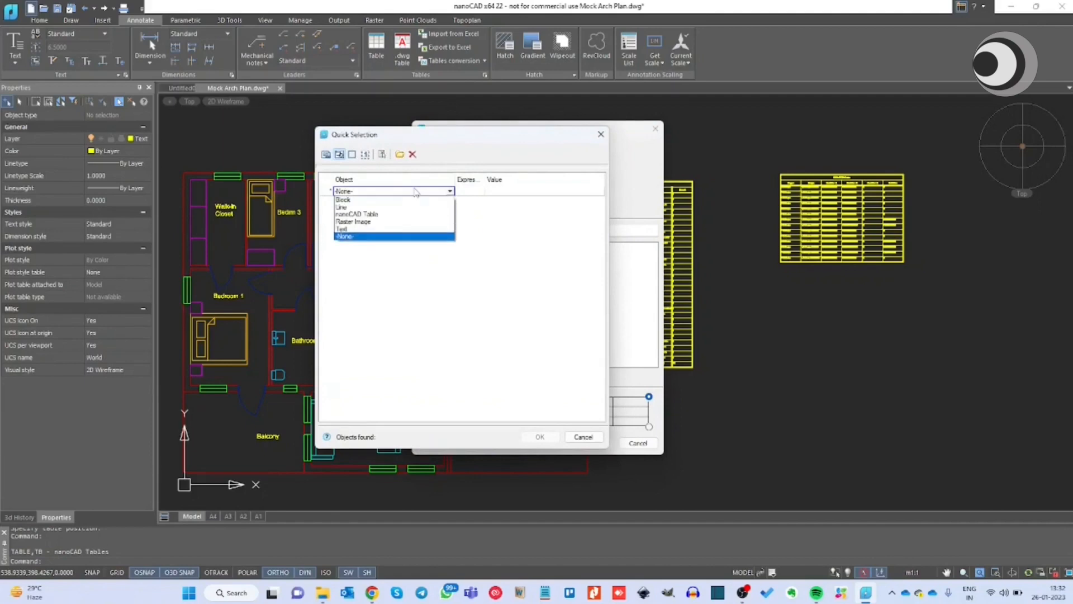
pyautogui.click(390, 208)
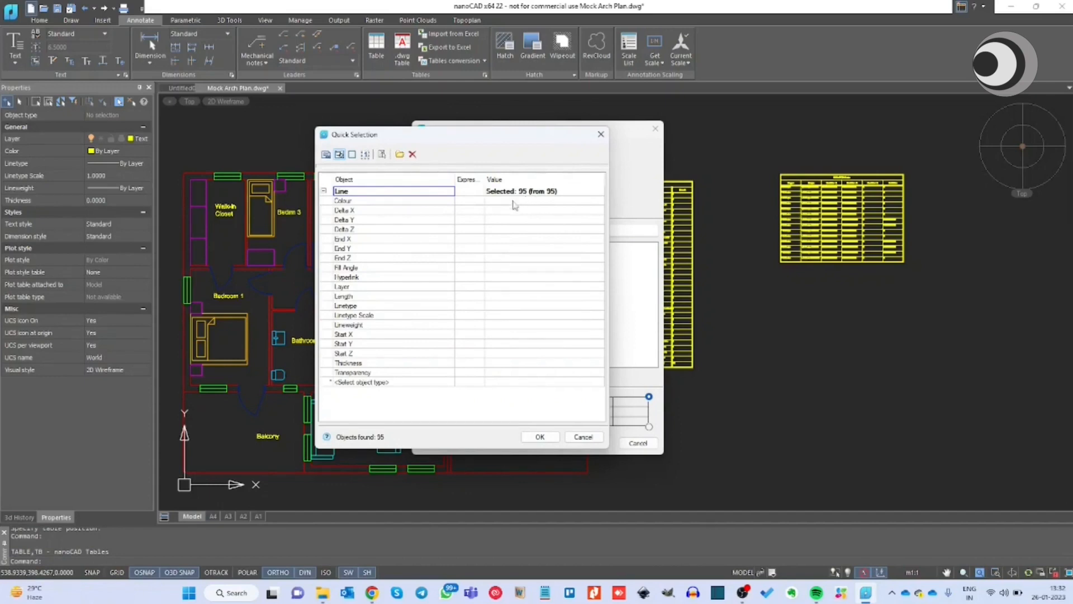
pyautogui.click(539, 436)
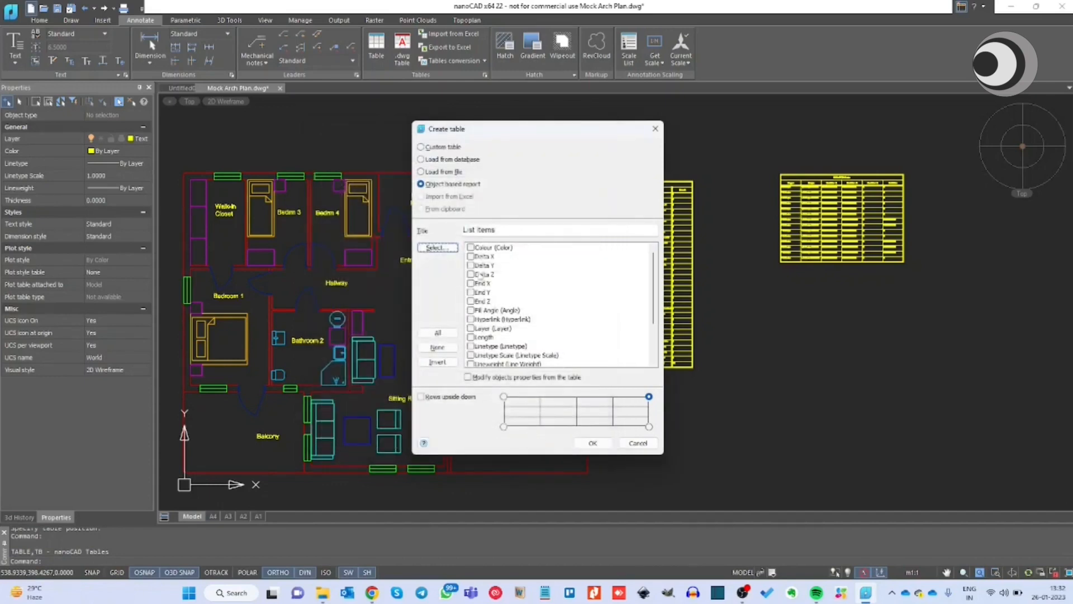
# - Include the Colour, Layer and Length columns and place the List Items table to the right of the List of Windows
pyautogui.click(472, 249)
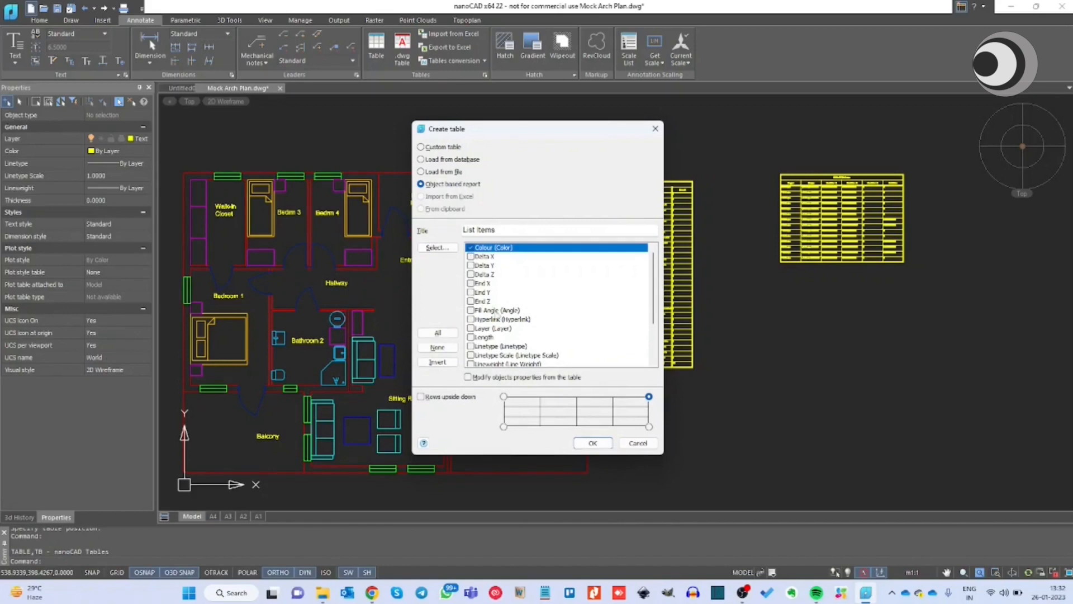
pyautogui.scroll(-3, 496, 321)
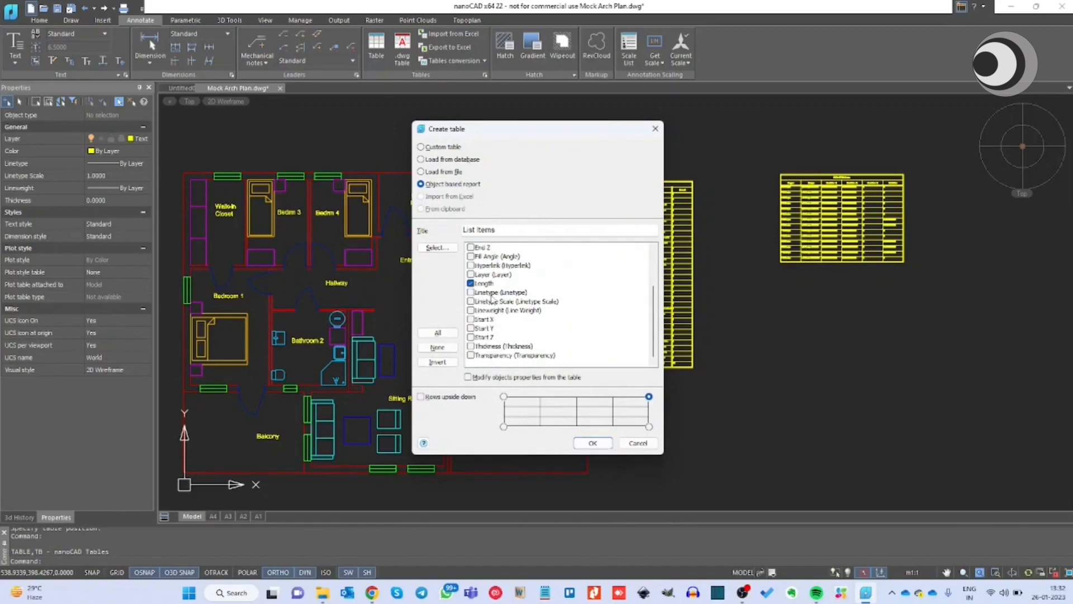
pyautogui.click(592, 443)
pyautogui.scroll(-3, 585, 440)
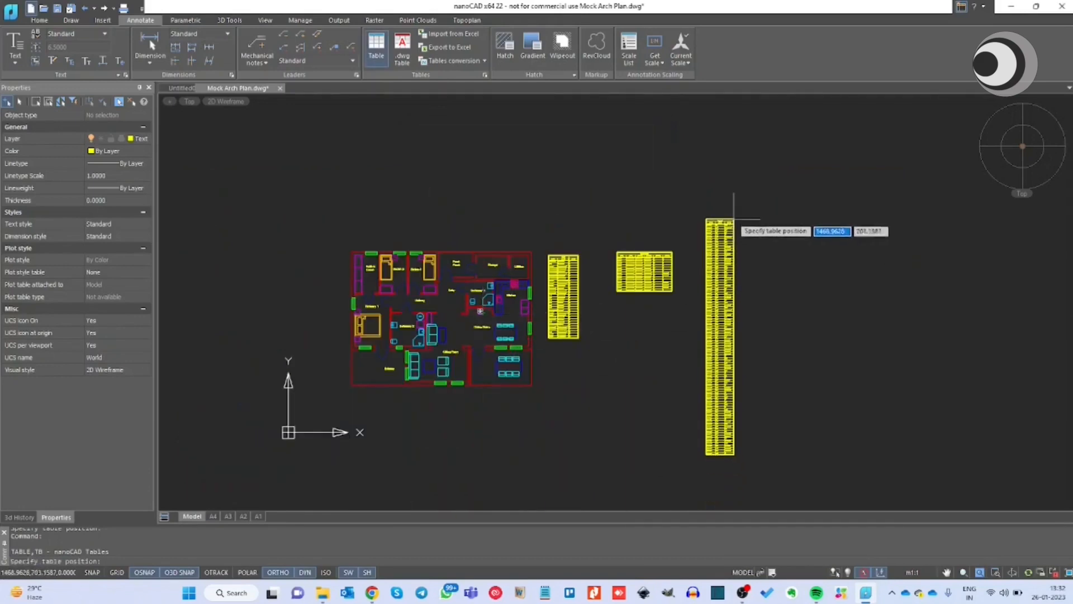
pyautogui.click(733, 220)
# - Examine the List Items table's colour, layer and length entries alongside the other report tables
pyautogui.scroll(7, 728, 244)
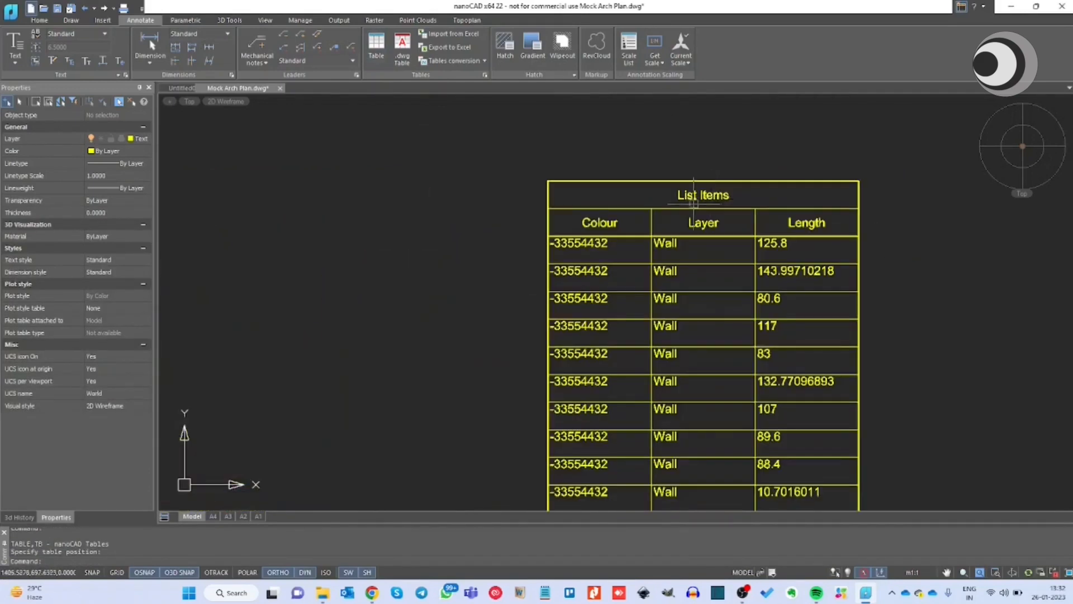
pyautogui.scroll(-5, 678, 179)
pyautogui.scroll(-3, 679, 179)
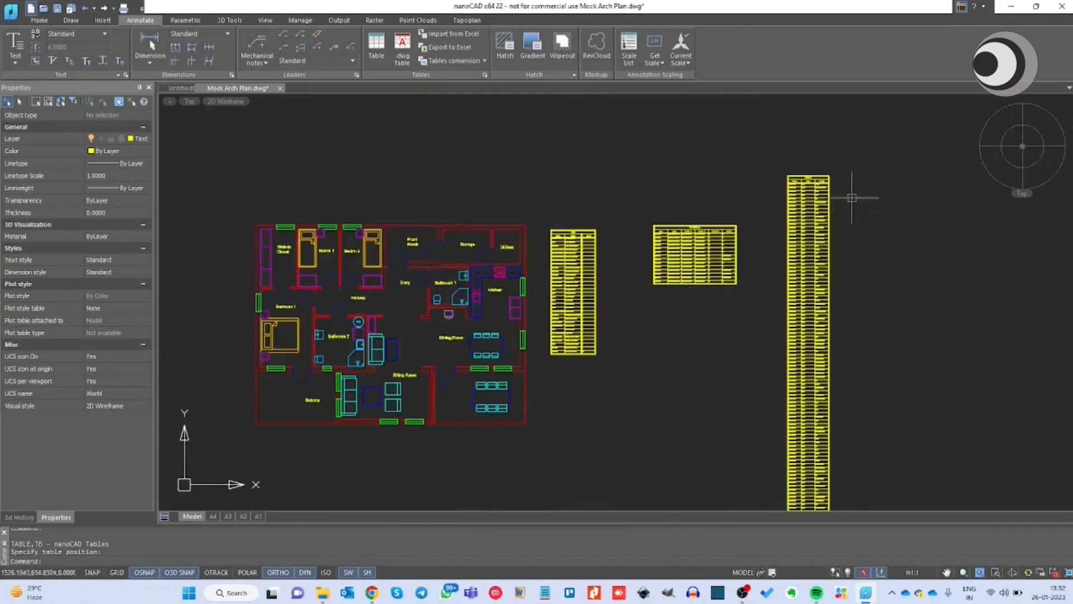
pyautogui.scroll(-2, 812, 180)
pyautogui.scroll(6, 786, 179)
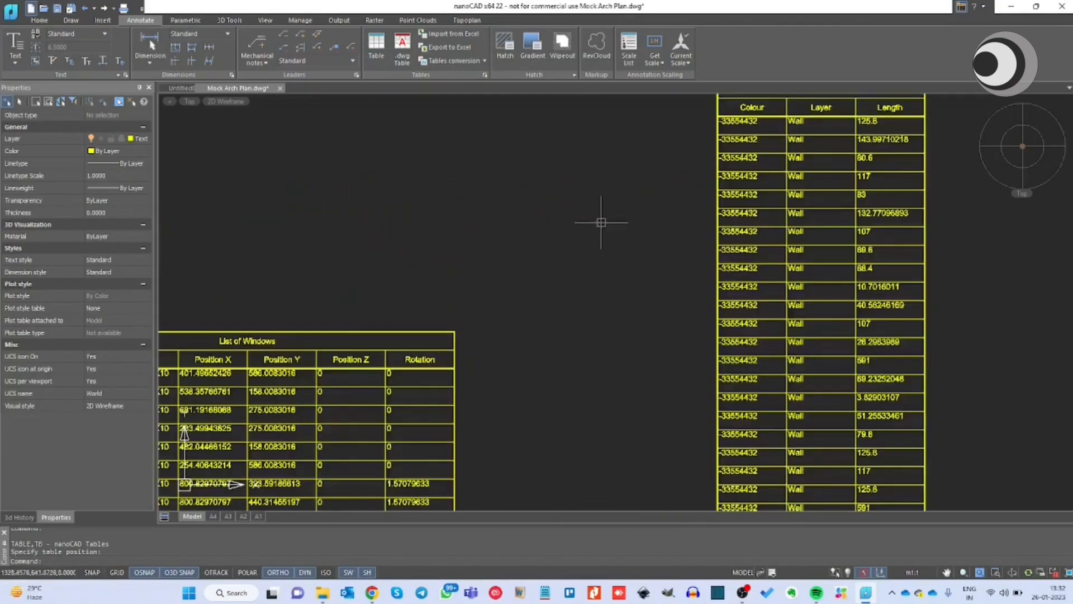
pyautogui.scroll(-2, 598, 220)
pyautogui.scroll(5, 650, 202)
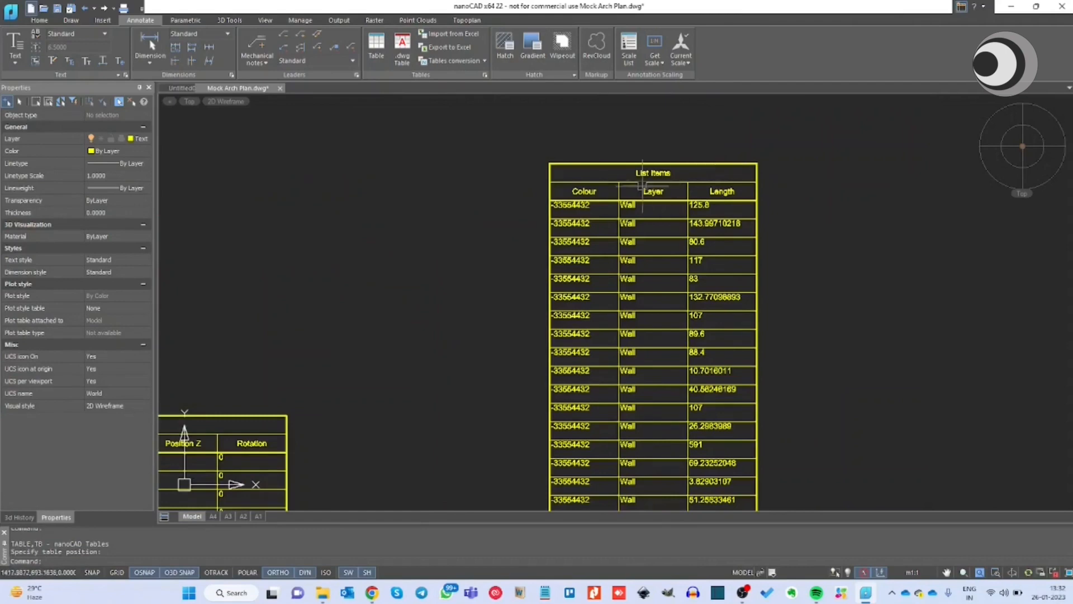
pyautogui.scroll(-4, 734, 194)
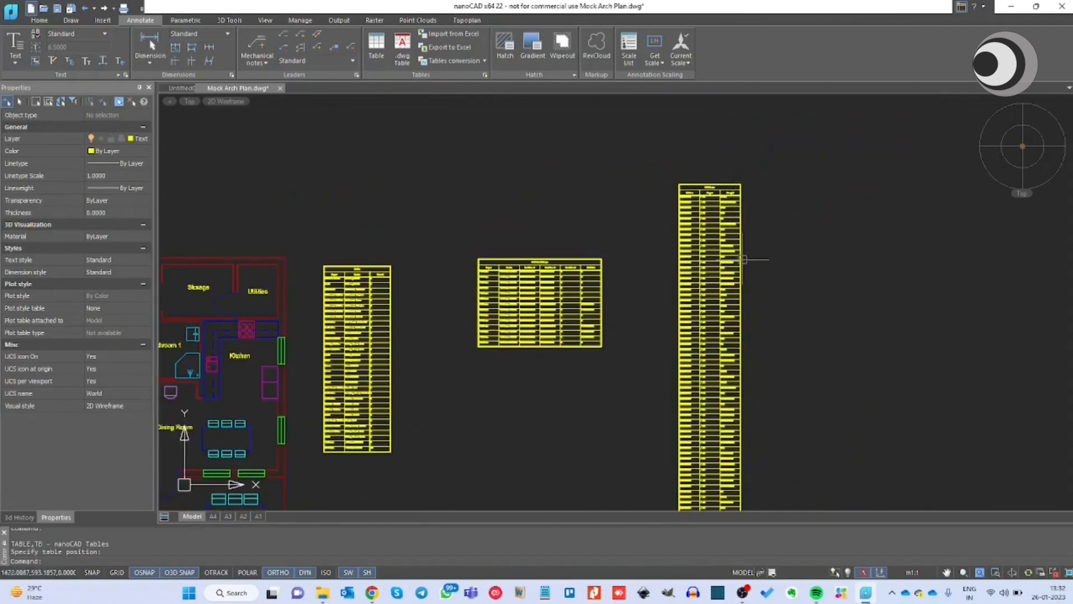
pyautogui.scroll(-2, 733, 198)
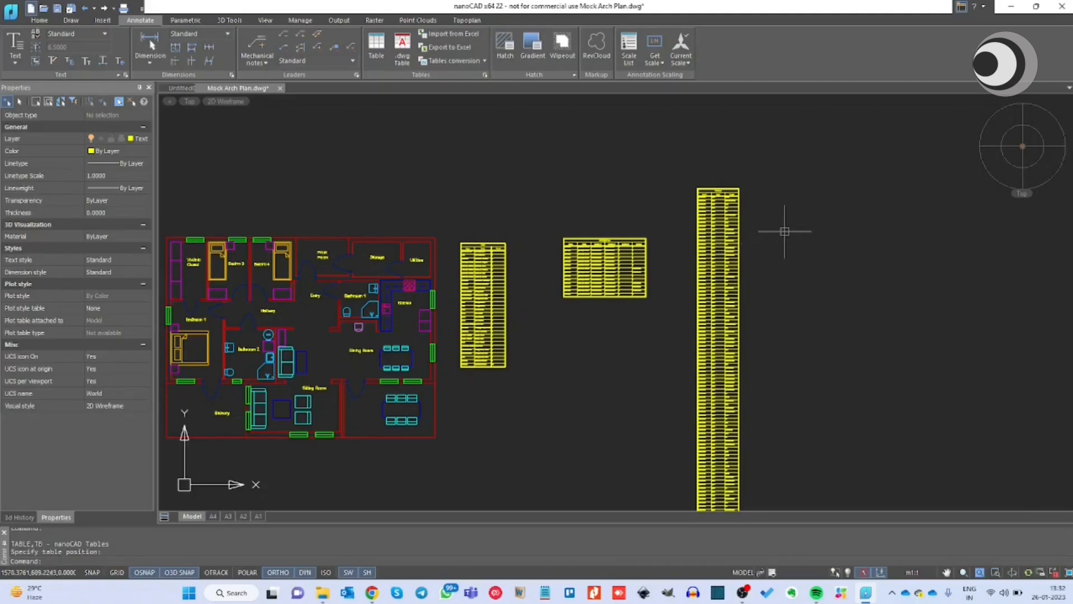
pyautogui.scroll(-3, 787, 231)
pyautogui.scroll(3, 741, 235)
pyautogui.scroll(2, 741, 234)
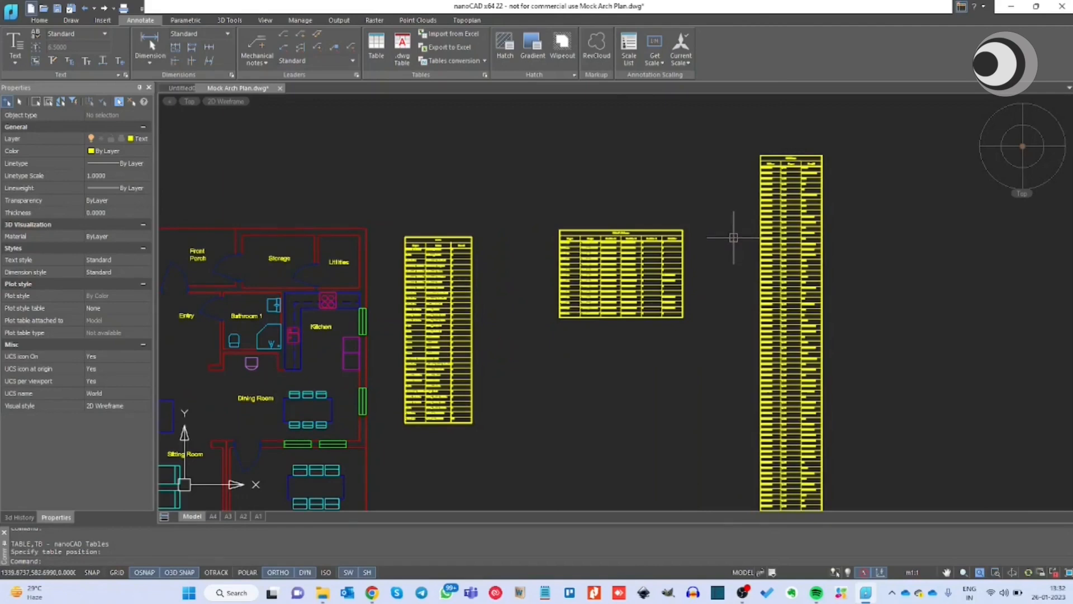
# - Erase the List of Windows and List Items tables, keeping the block count table beside the plan
pyautogui.click(917, 257)
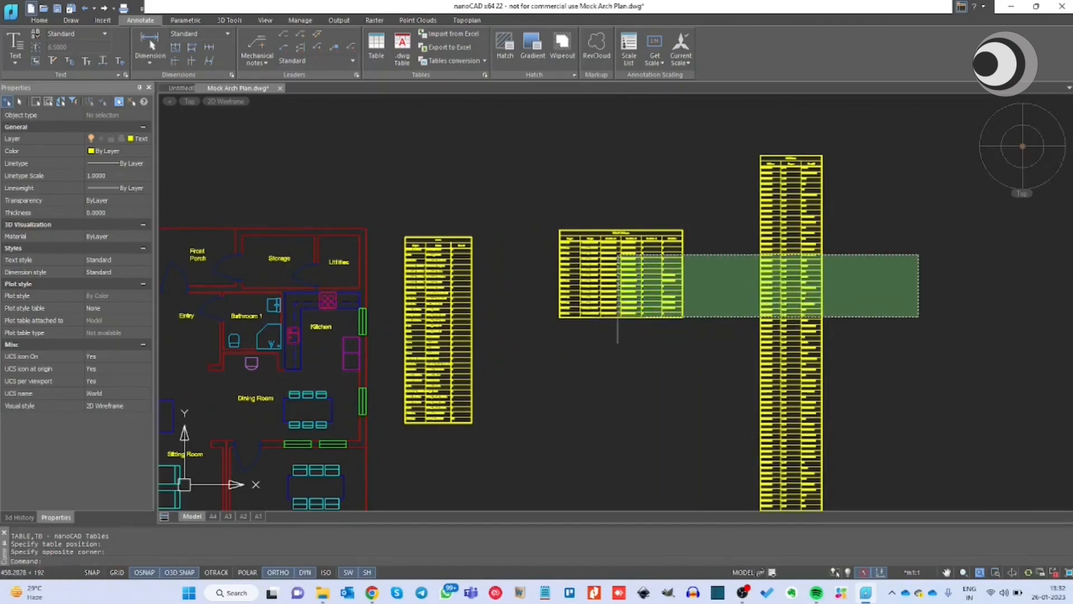
pyautogui.click(662, 318)
pyautogui.write('e')
pyautogui.press('Return')
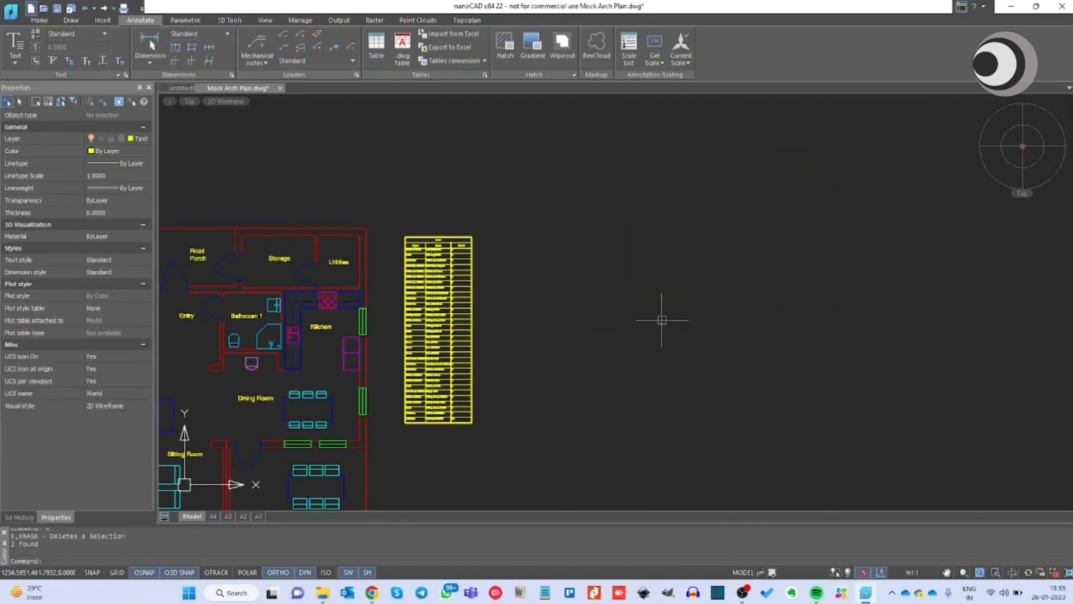
# - Open the block count table for editing, save it to the table database as "Block" and close the editor
pyautogui.scroll(-2, 664, 311)
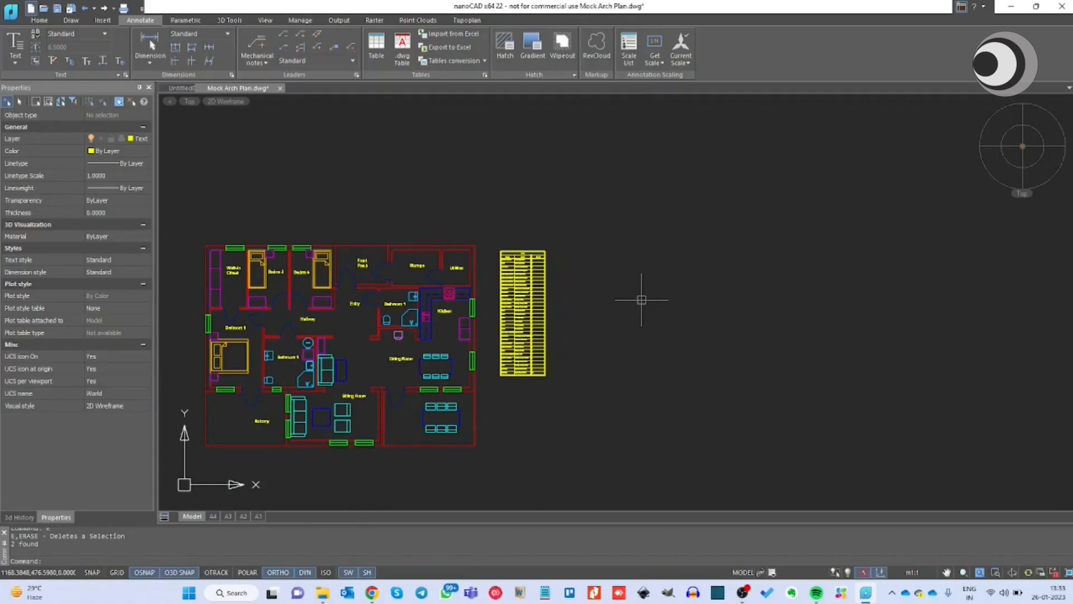
pyautogui.scroll(6, 580, 250)
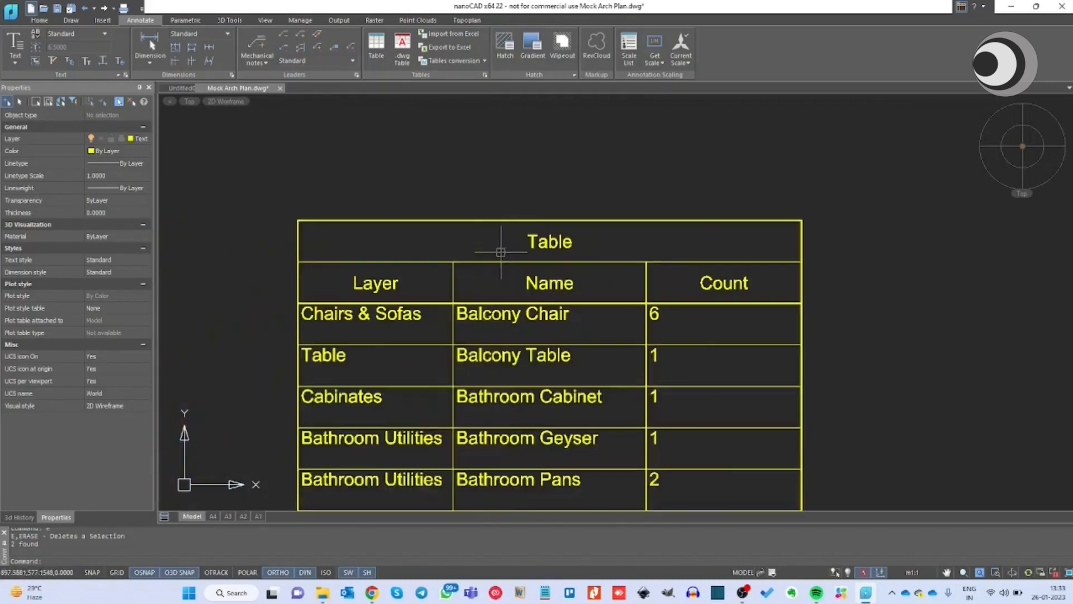
pyautogui.scroll(-4, 570, 186)
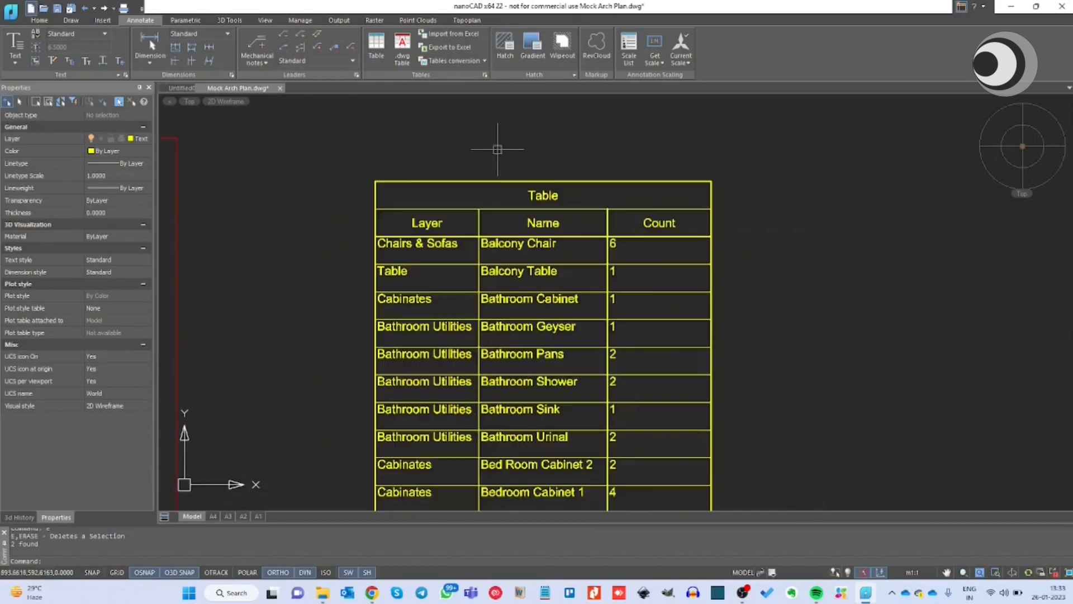
pyautogui.scroll(2, 533, 235)
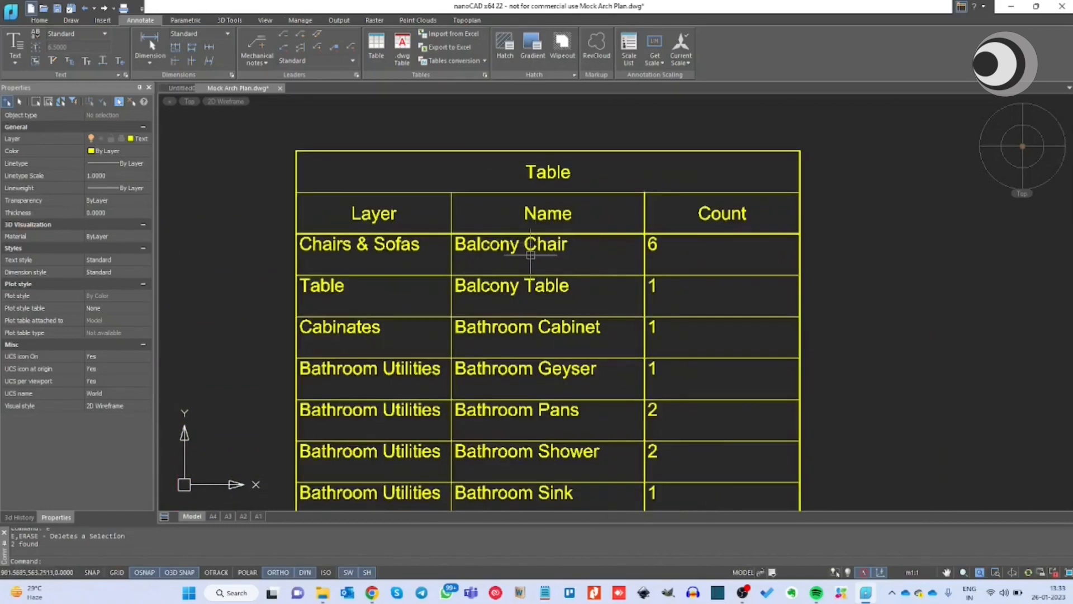
pyautogui.rightClick(598, 234)
pyautogui.press('Escape')
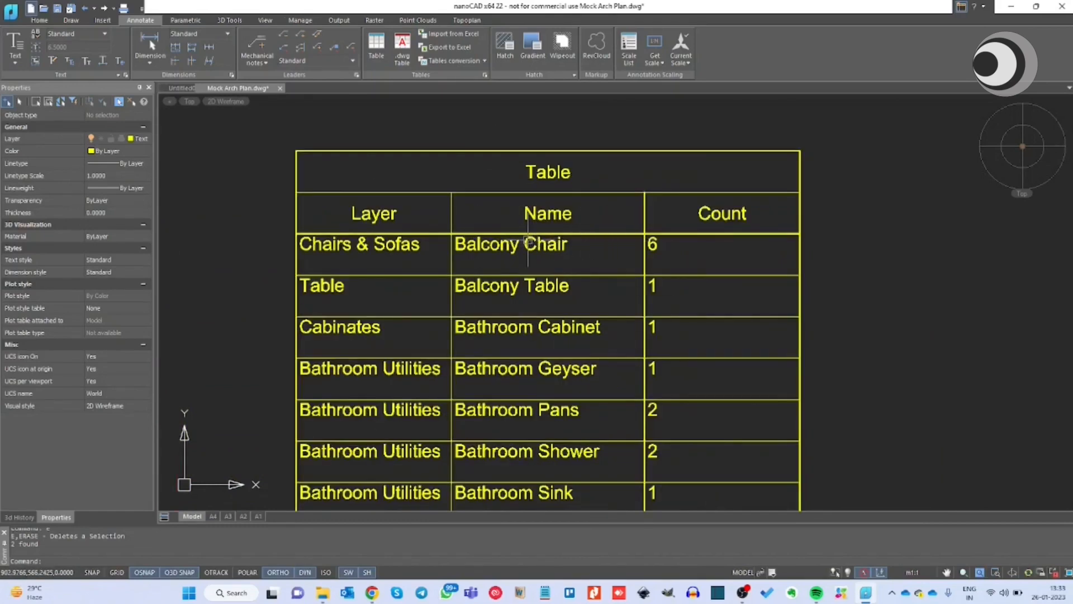
pyautogui.doubleClick(562, 179)
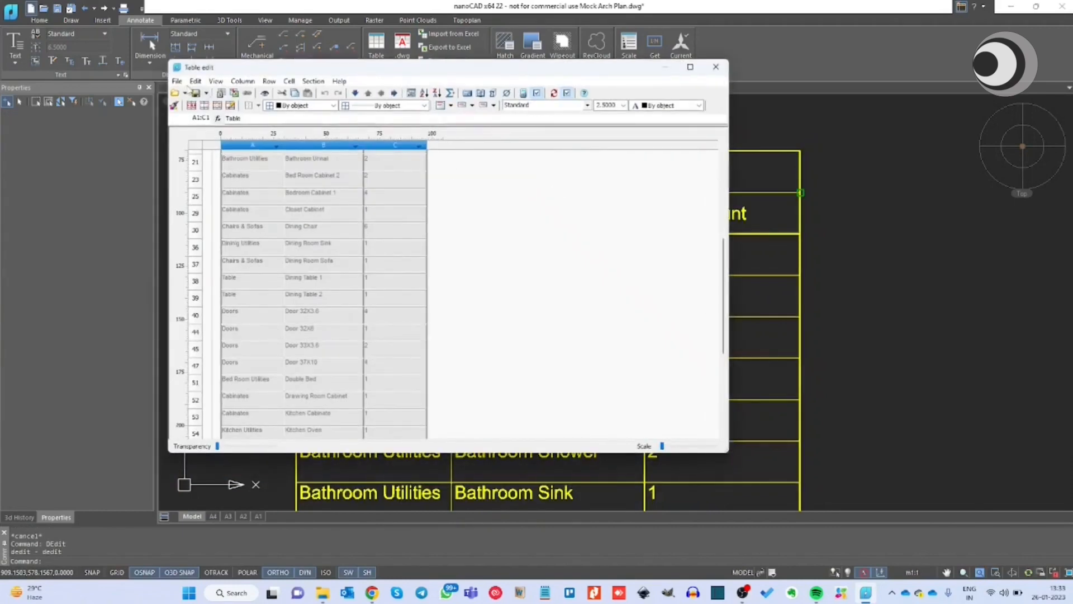
pyautogui.click(179, 83)
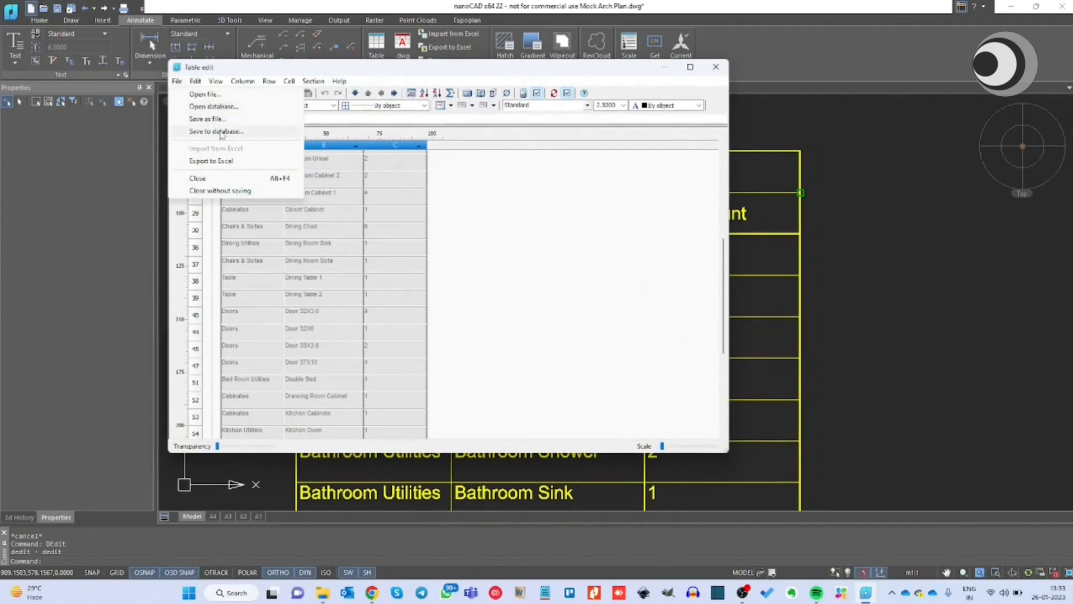
pyautogui.click(222, 132)
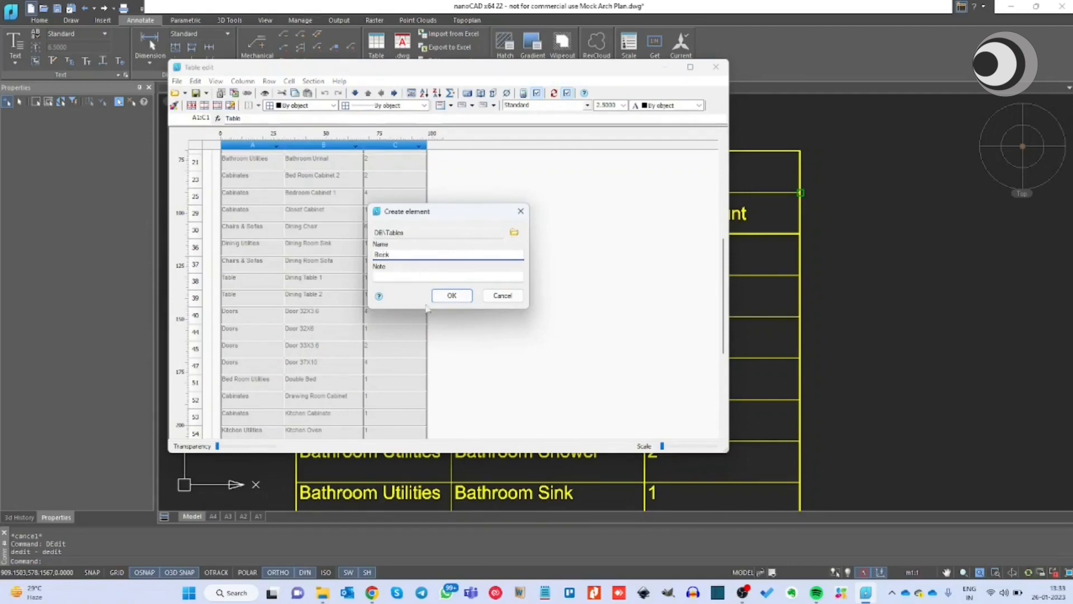
pyautogui.click(449, 296)
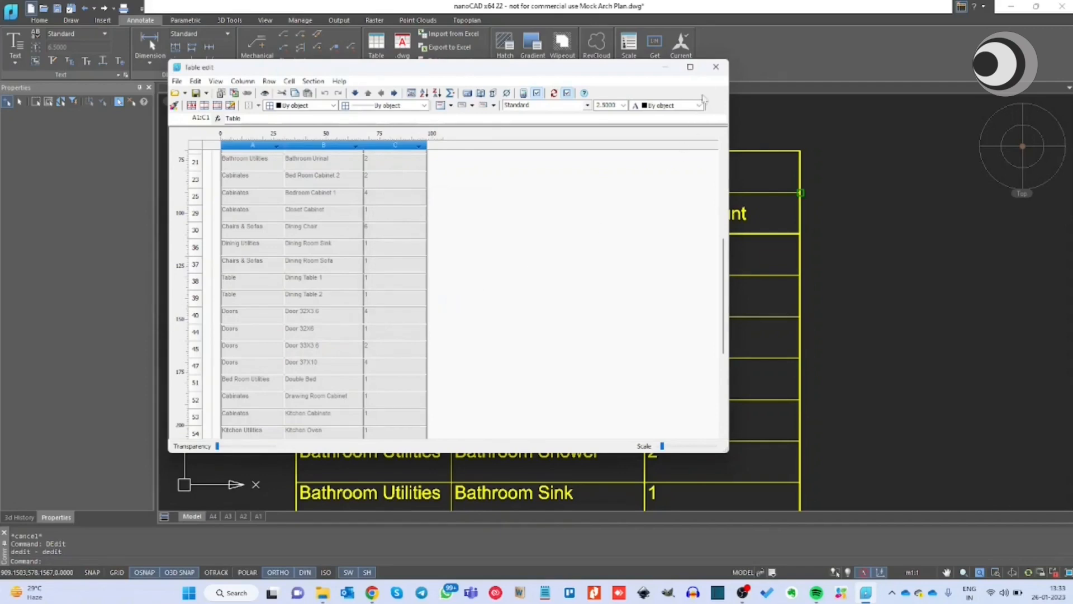
pyautogui.click(716, 66)
# - Erase the block count table beside the floor plan
pyautogui.scroll(-2, 654, 165)
pyautogui.scroll(-4, 655, 165)
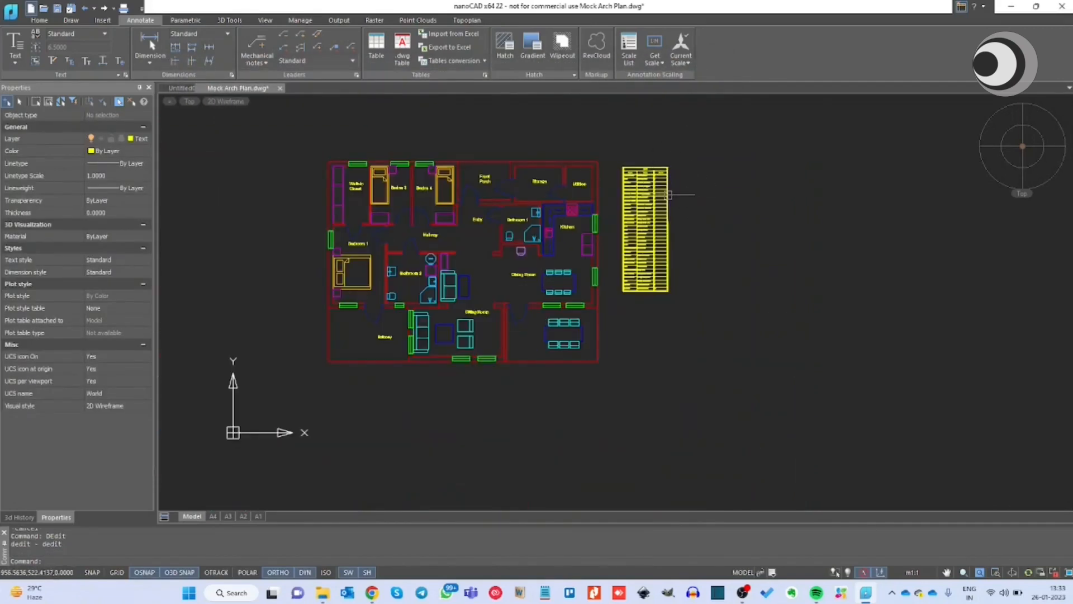
pyautogui.scroll(2, 661, 167)
pyautogui.click(668, 147)
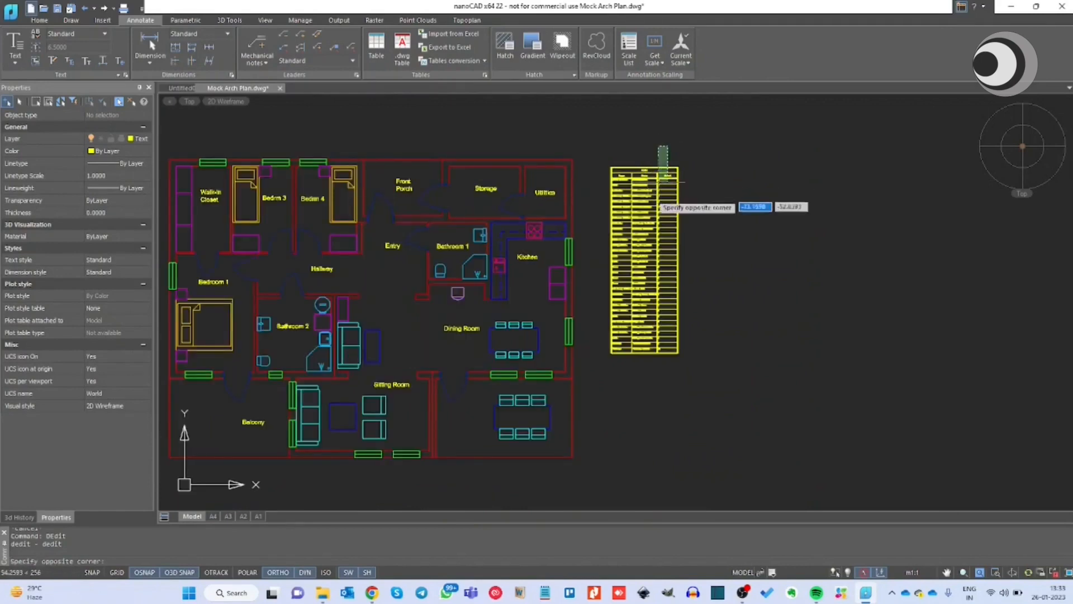
pyautogui.click(629, 242)
pyautogui.write('e')
pyautogui.press('Return')
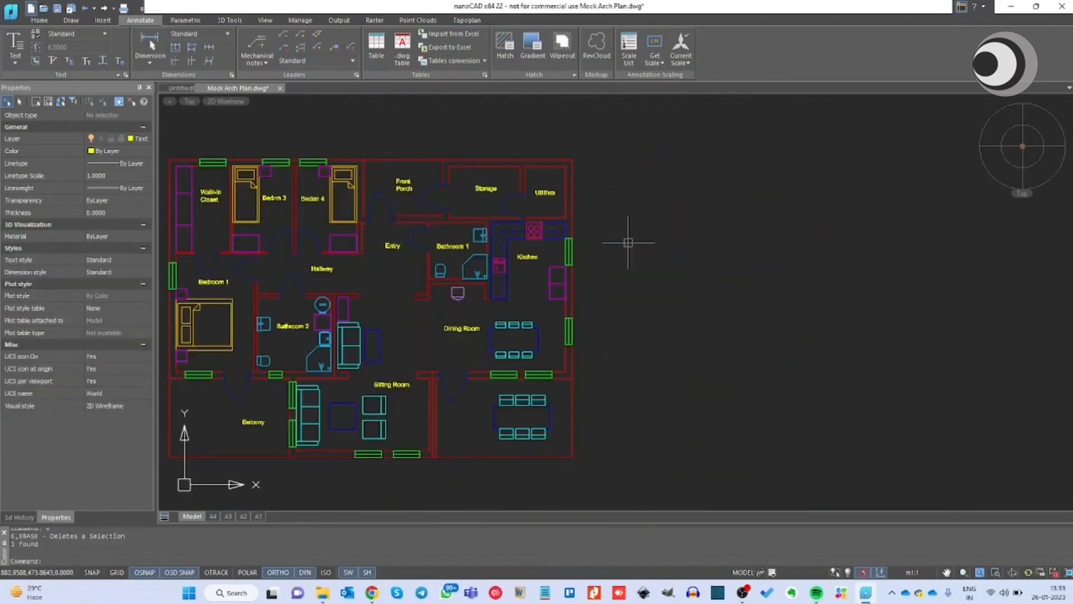
# - Create a table loaded from the database using the saved "Block" table and place it beside the floor plan
pyautogui.click(376, 44)
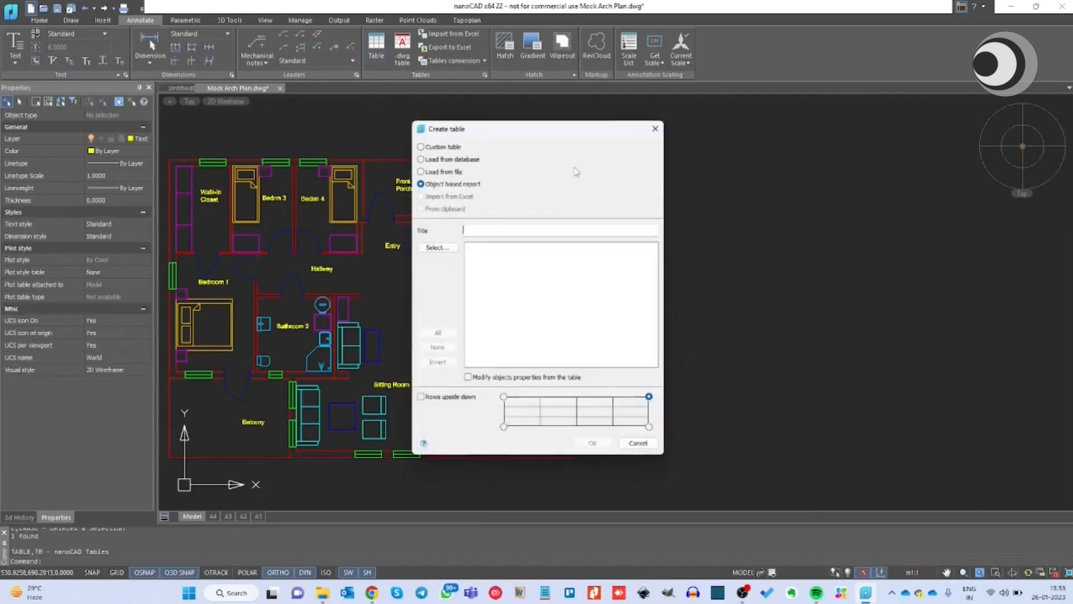
pyautogui.click(452, 160)
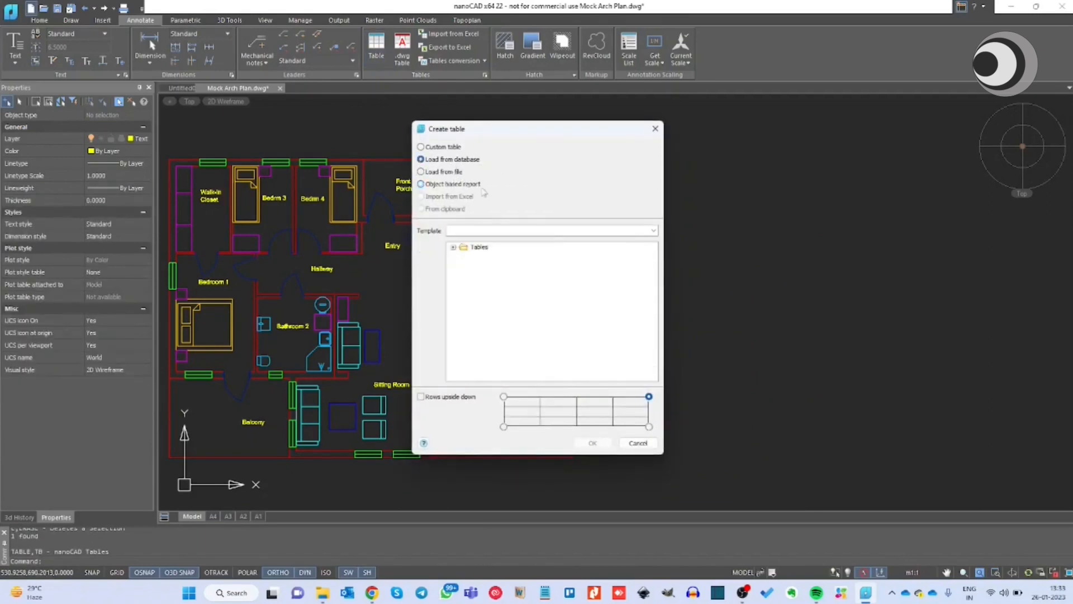
pyautogui.click(454, 247)
pyautogui.click(491, 257)
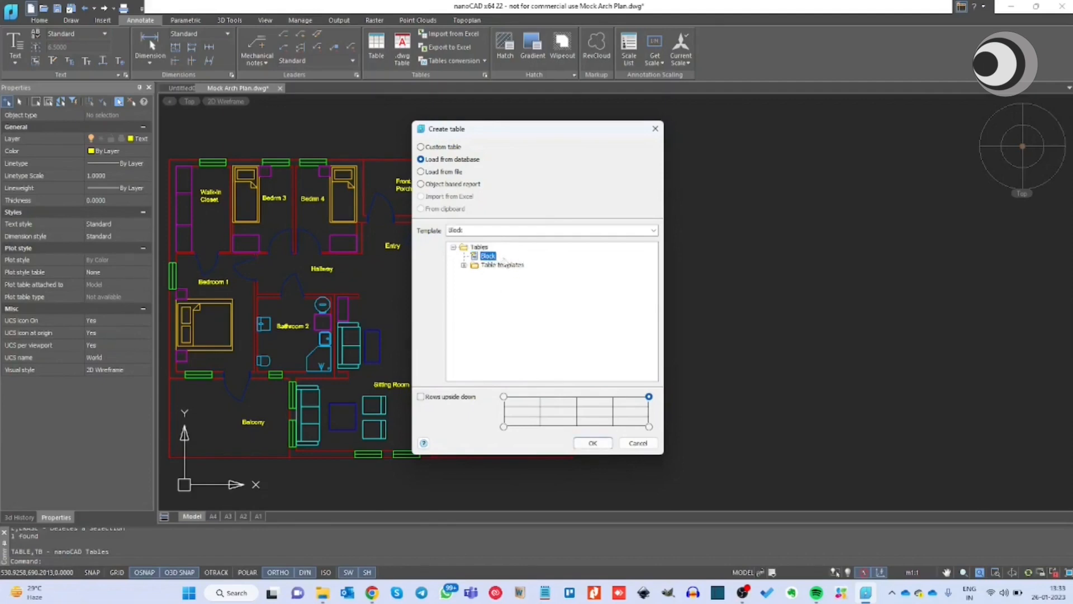
pyautogui.click(591, 444)
pyautogui.scroll(5, 707, 180)
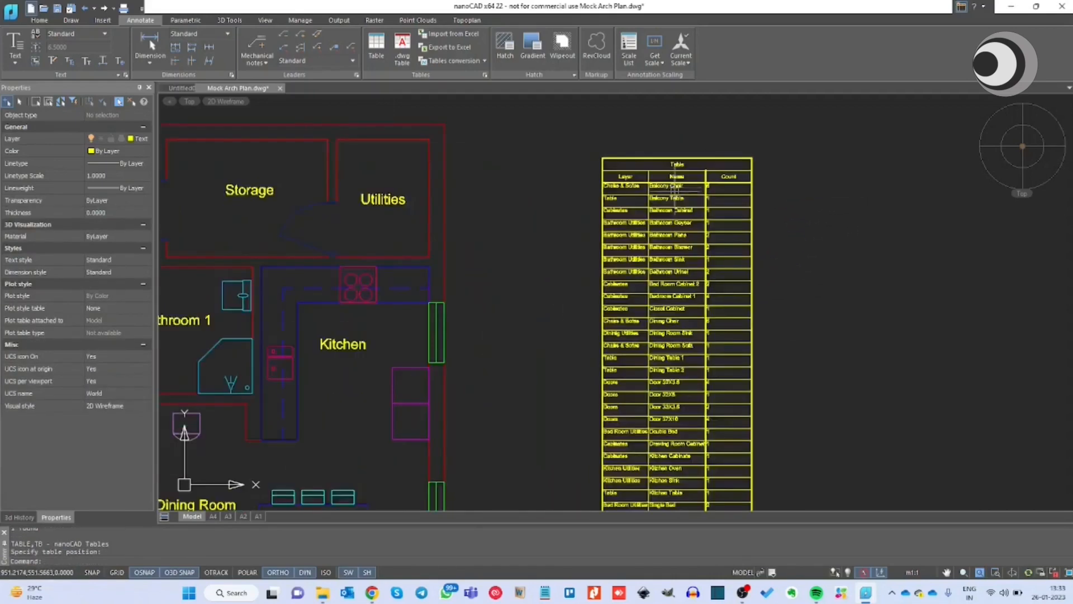
pyautogui.scroll(-3, 692, 222)
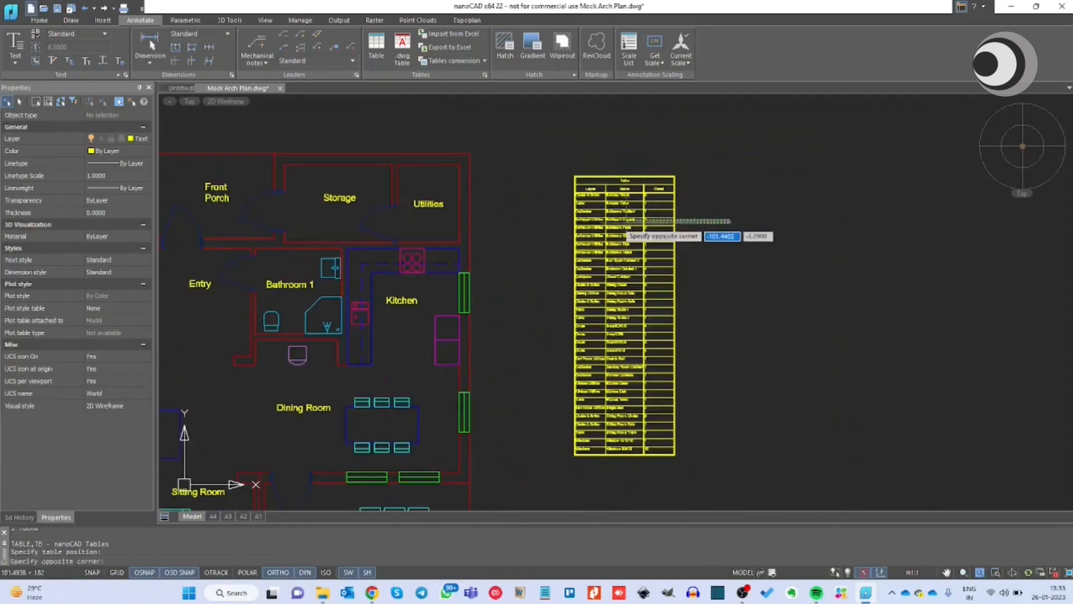
# - Erase the newly loaded block count table beside the floor plan
pyautogui.click(693, 224)
pyautogui.write('e')
pyautogui.press('Return')
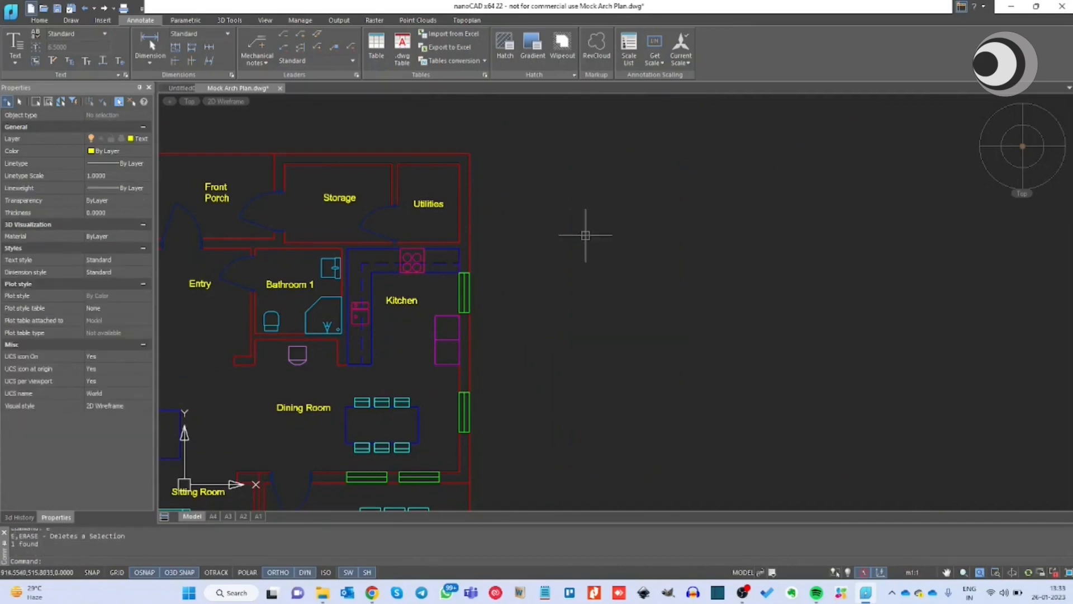
# - Copy the entire floor plan and paste the duplicate beside the original
pyautogui.scroll(-3, 598, 232)
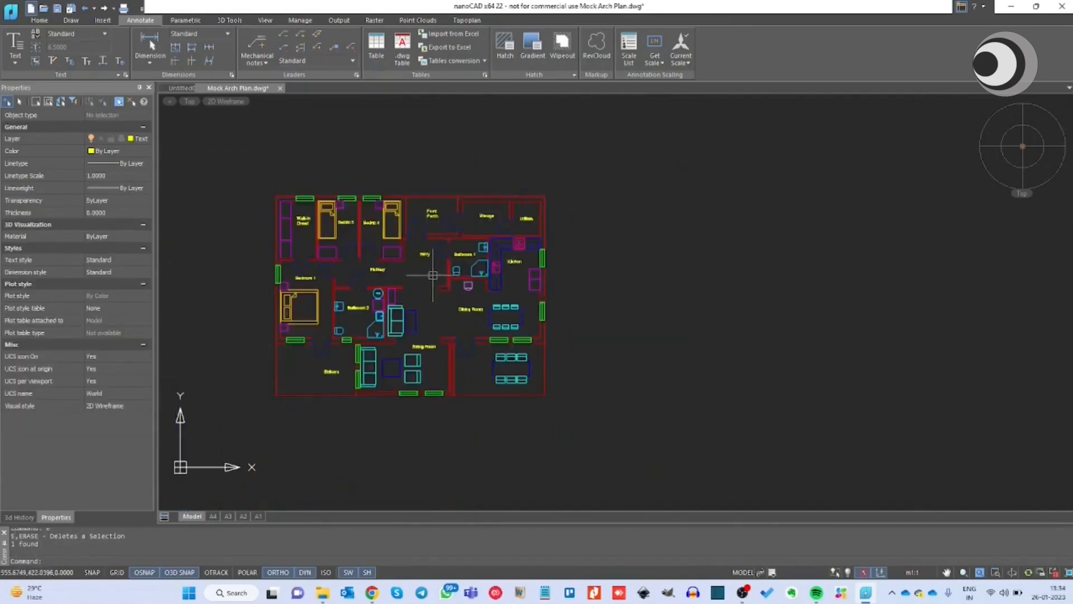
pyautogui.scroll(3, 455, 263)
pyautogui.scroll(-3, 492, 251)
pyautogui.click(267, 143)
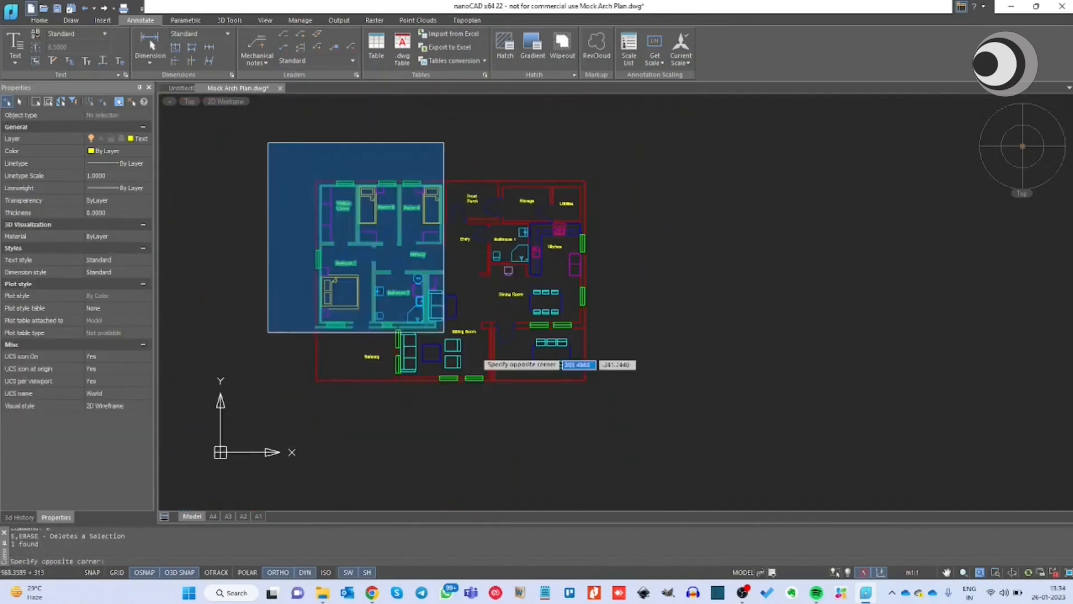
pyautogui.click(617, 435)
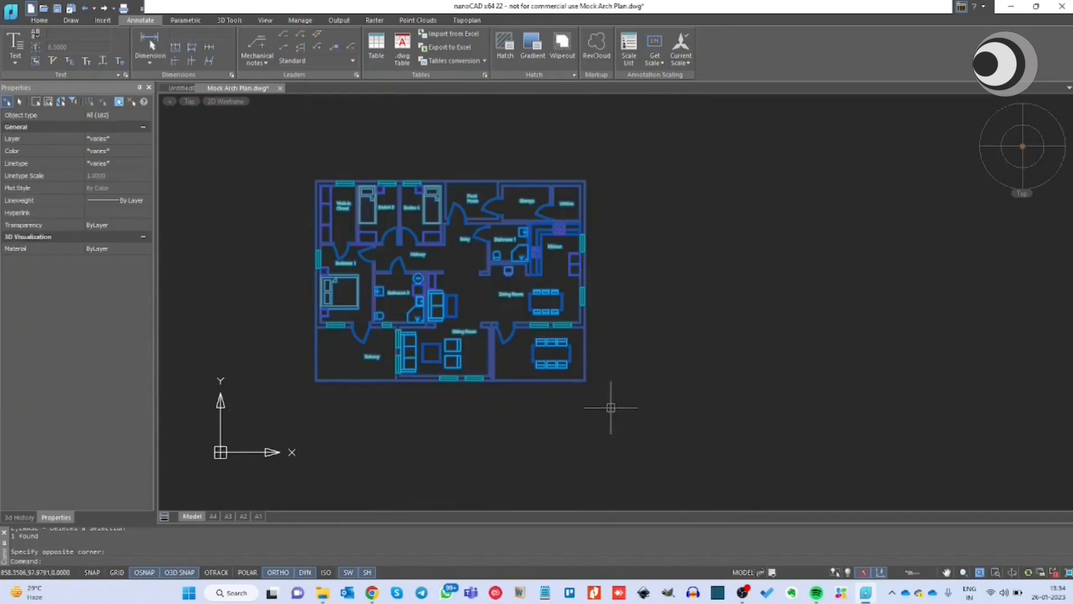
pyautogui.hotkey('ctrl', 'c')
pyautogui.hotkey('ctrl', 'v')
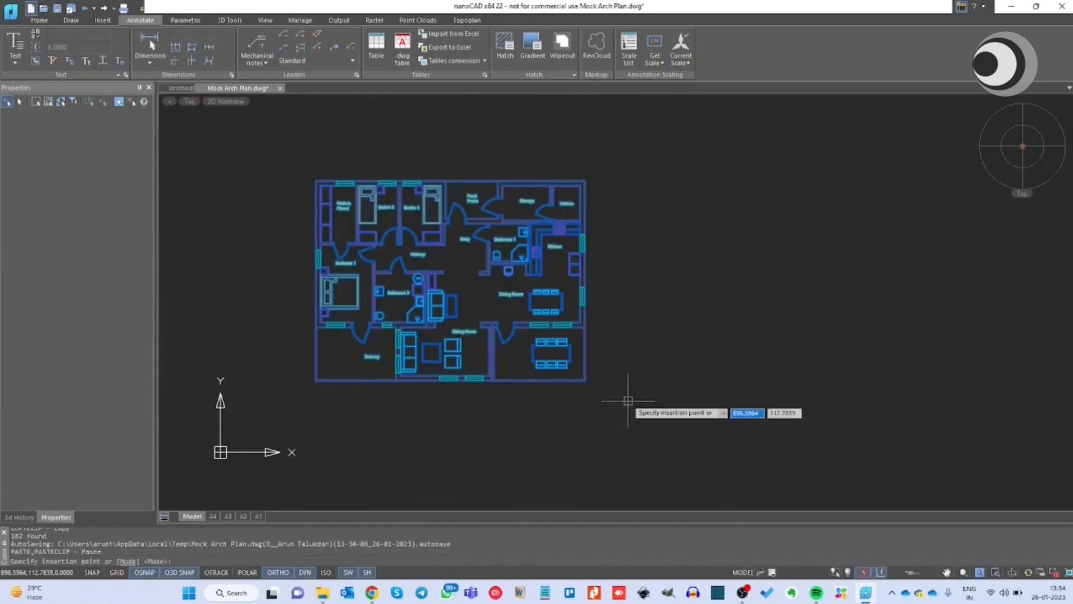
pyautogui.click(618, 384)
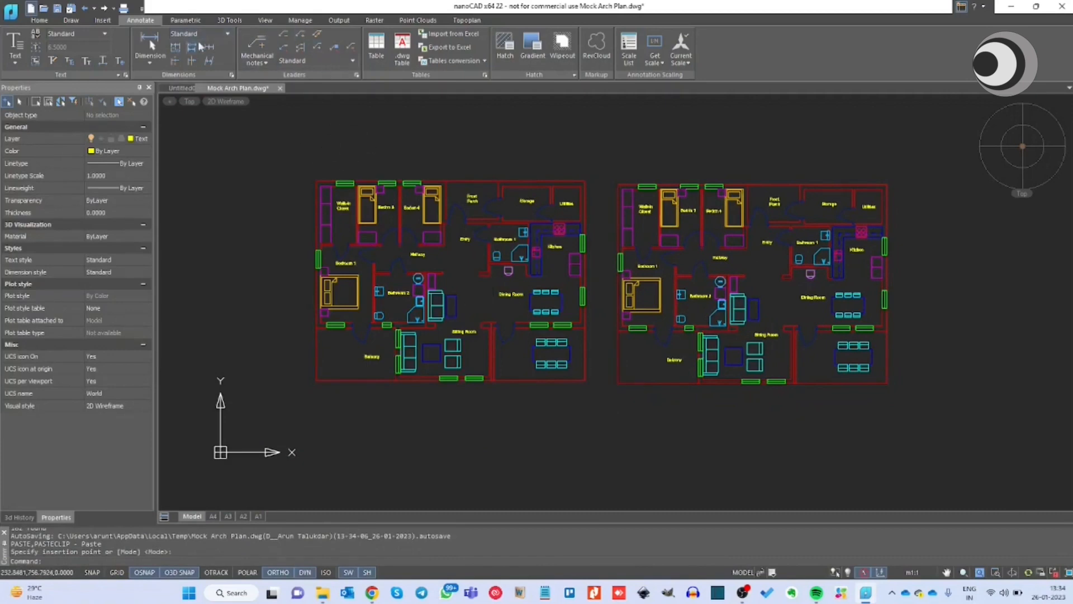
# - Load the "Block" table from the database again and place it beyond the duplicate floor plan
pyautogui.click(376, 48)
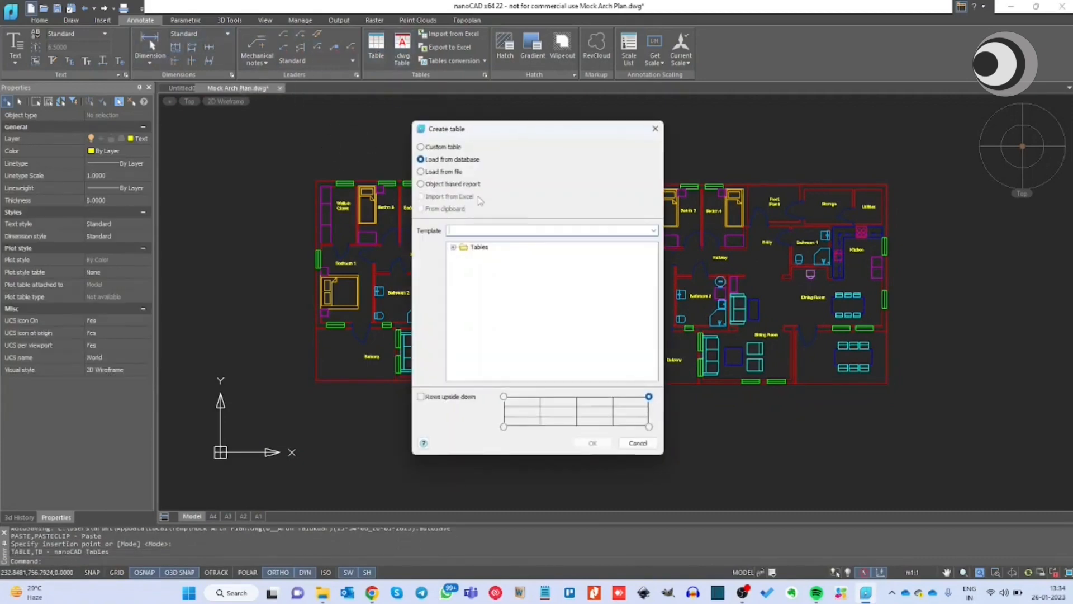
pyautogui.click(487, 257)
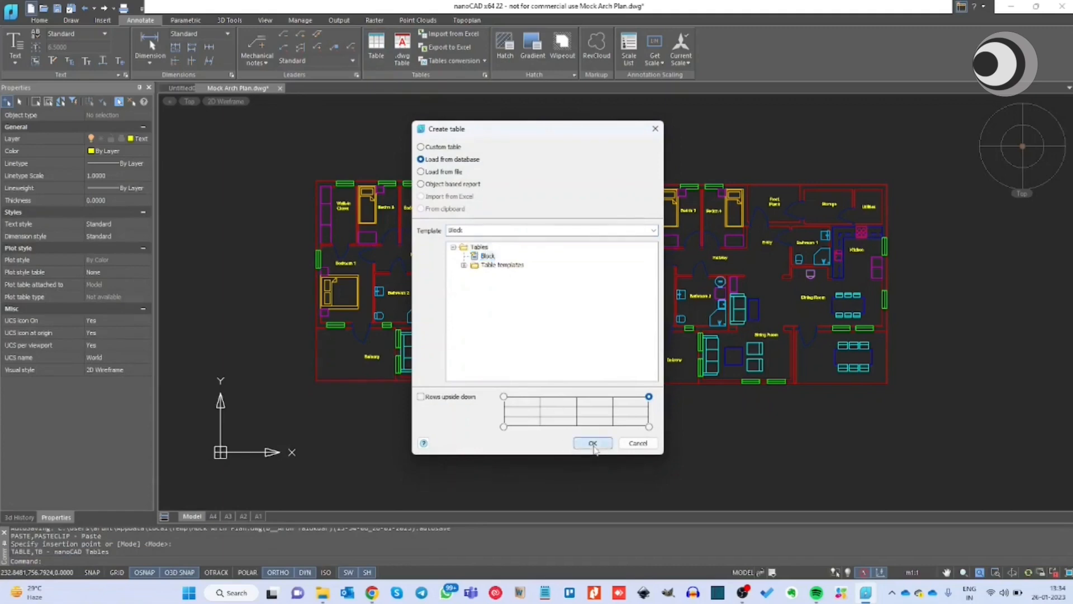
pyautogui.click(593, 443)
pyautogui.scroll(-3, 385, 312)
pyautogui.click(667, 258)
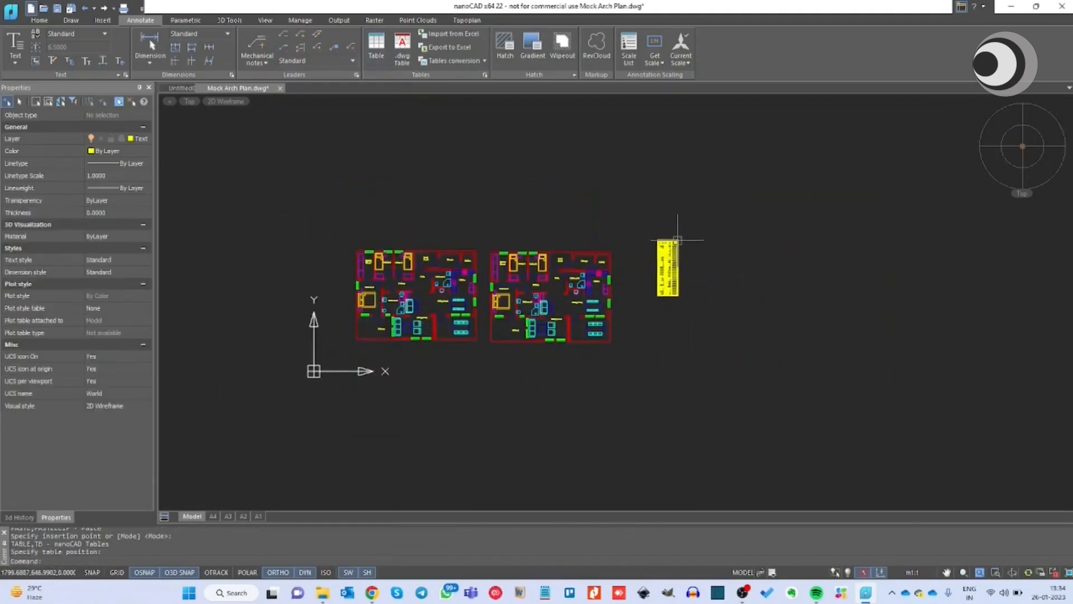
# - Examine the Count column of the reloaded table against the two floor plans
pyautogui.scroll(4, 665, 260)
pyautogui.scroll(5, 665, 261)
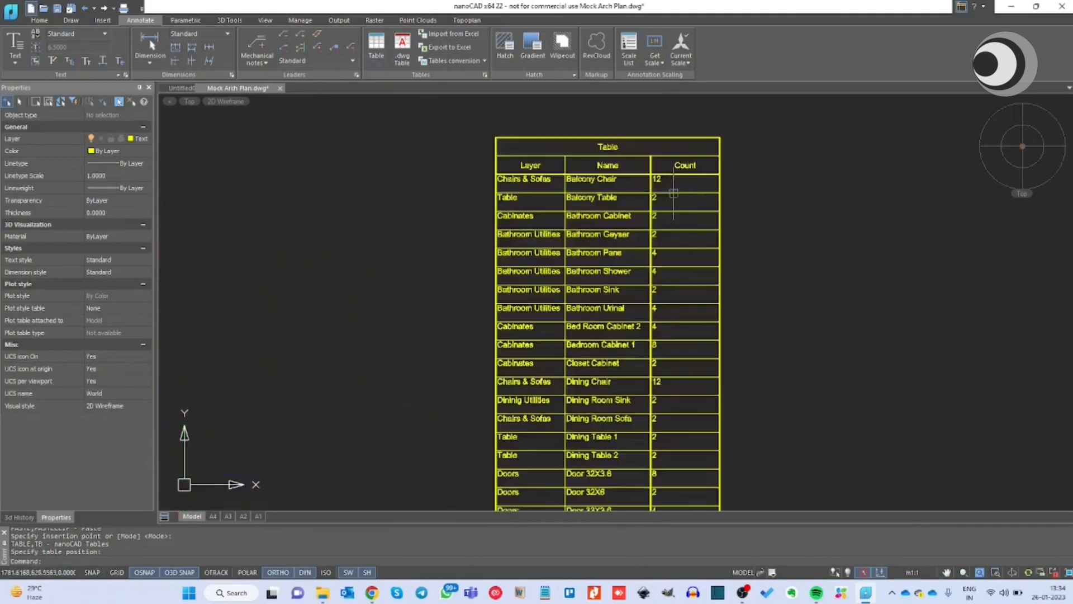
pyautogui.scroll(-5, 670, 261)
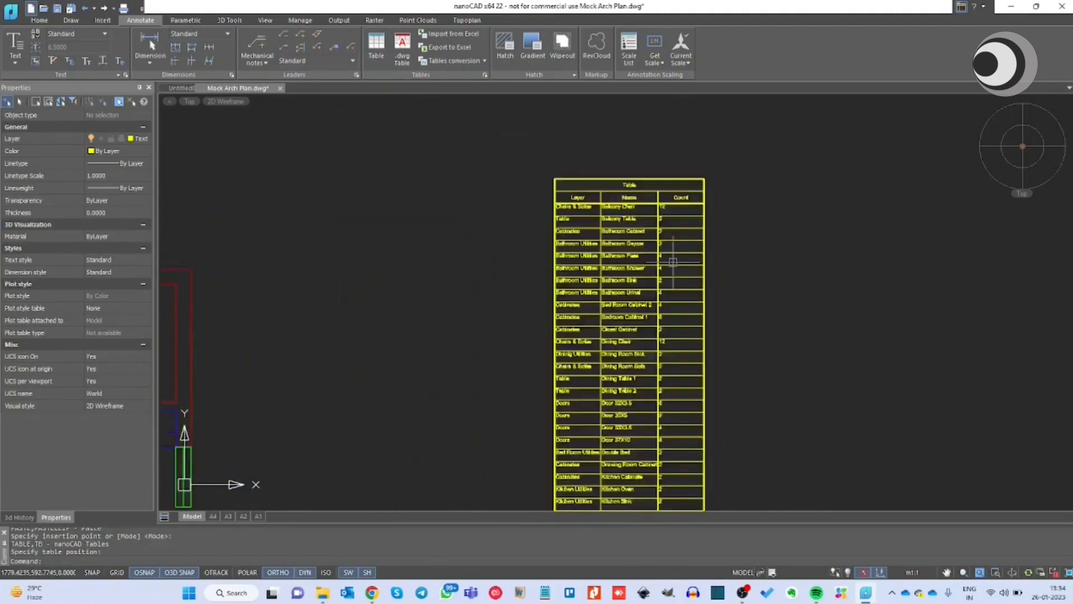
pyautogui.scroll(3, 678, 240)
pyautogui.scroll(3, 678, 239)
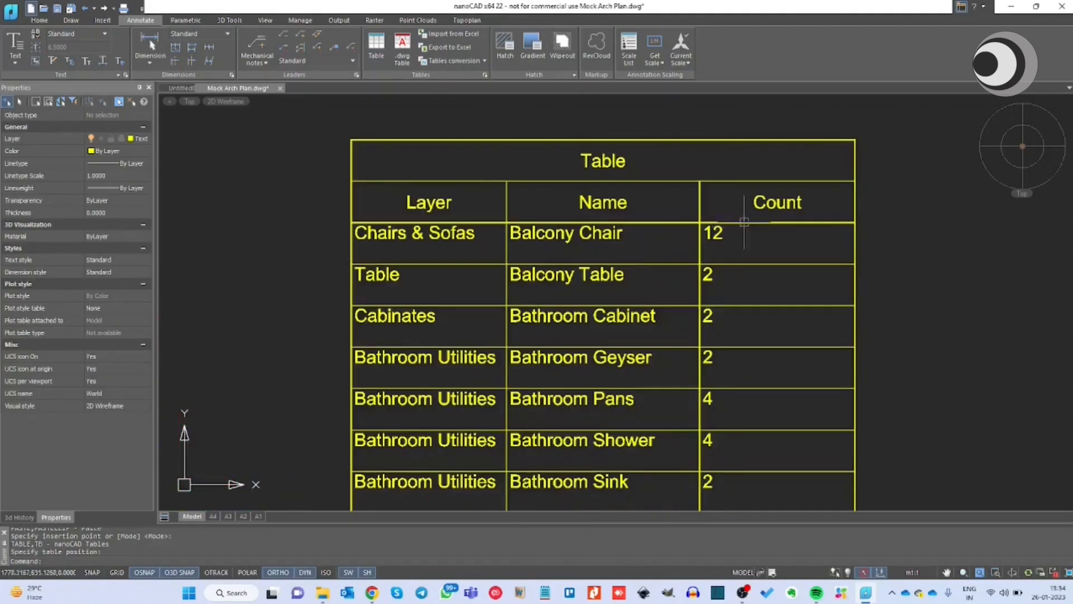
pyautogui.scroll(-7, 665, 232)
pyautogui.scroll(-2, 658, 226)
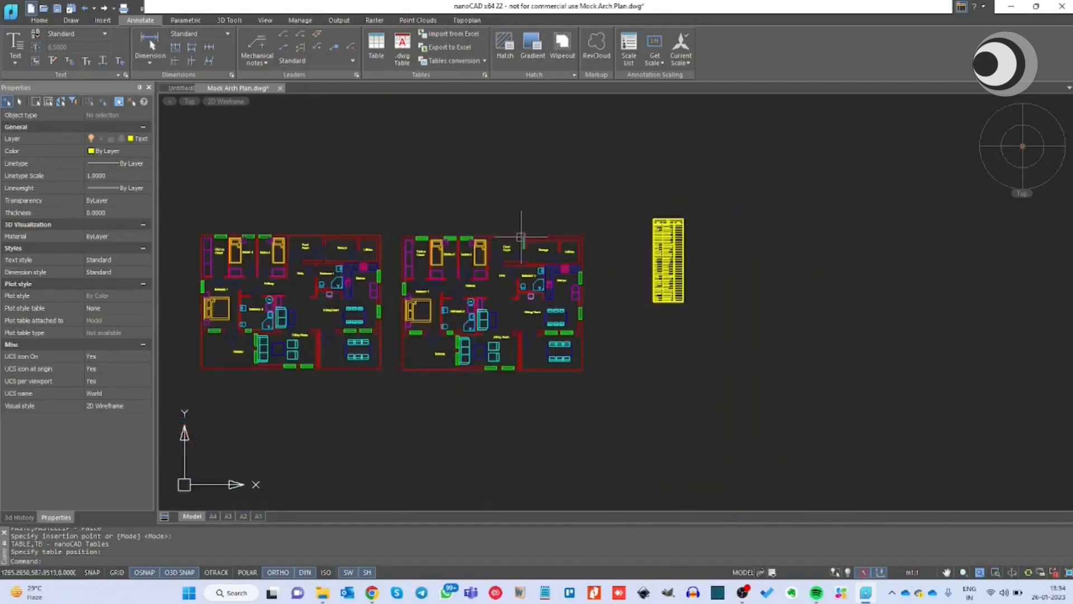
# - Erase the duplicate floor plan and recheck the block counts in the table
pyautogui.click(392, 220)
pyautogui.click(604, 400)
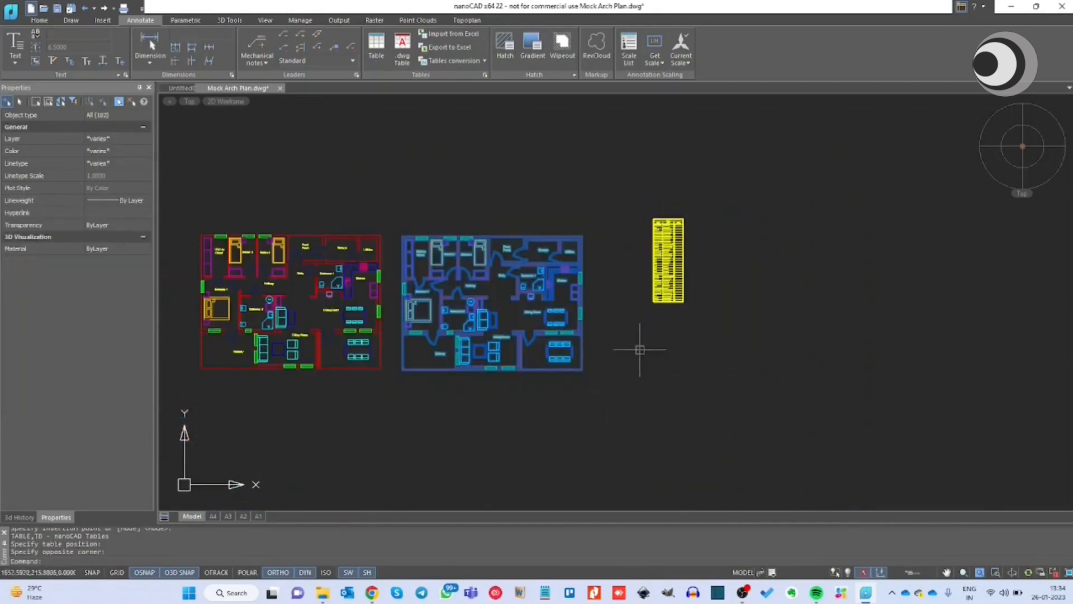
pyautogui.scroll(6, 666, 263)
pyautogui.scroll(4, 663, 321)
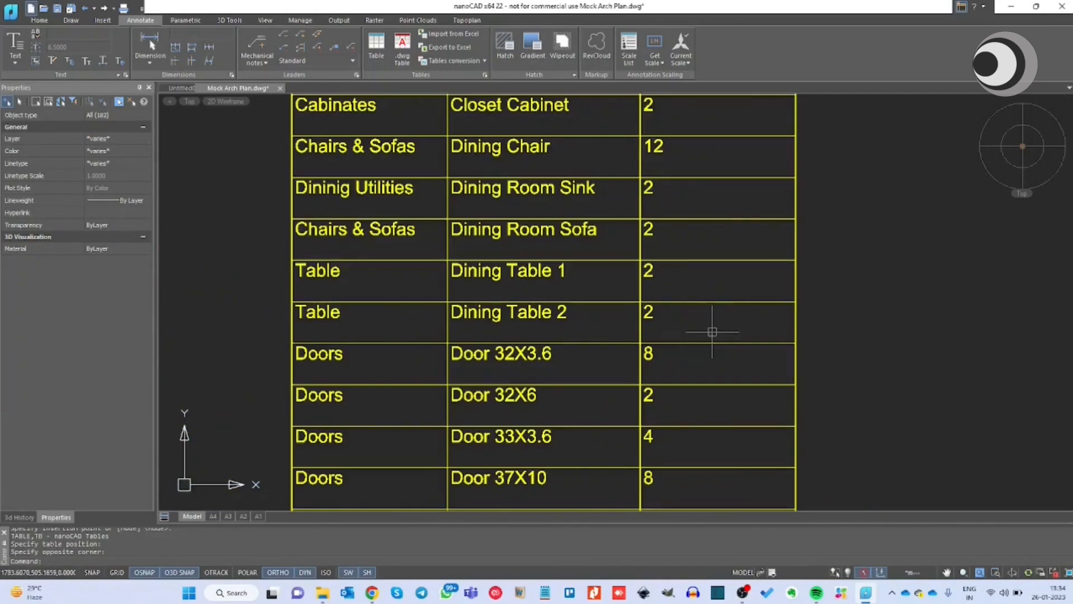
pyautogui.press('e')
pyautogui.press('Return')
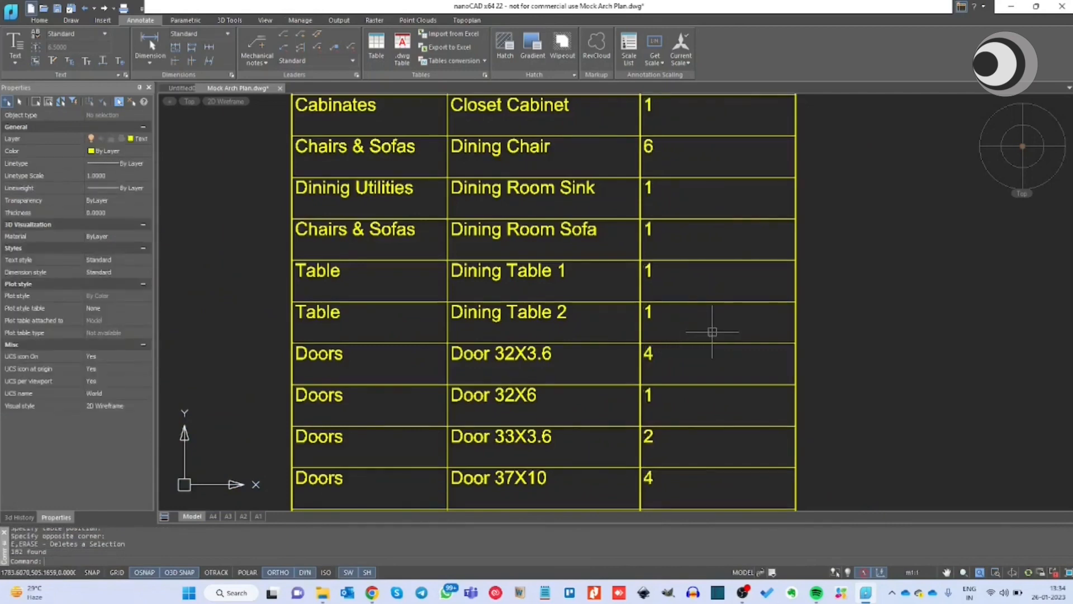
pyautogui.scroll(-5, 635, 323)
pyautogui.scroll(15, 642, 209)
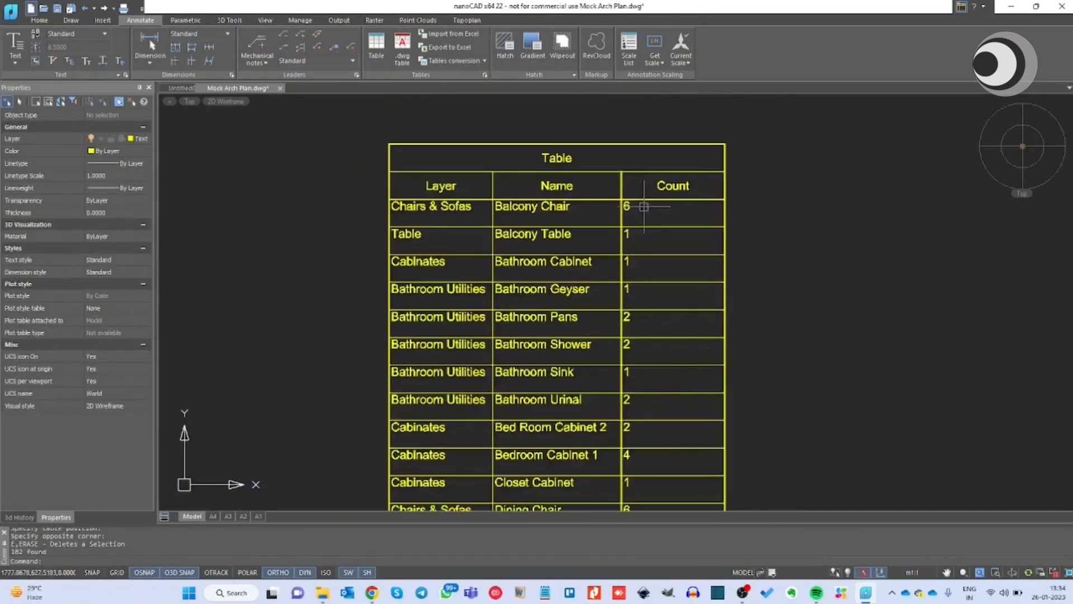
pyautogui.scroll(-10, 670, 211)
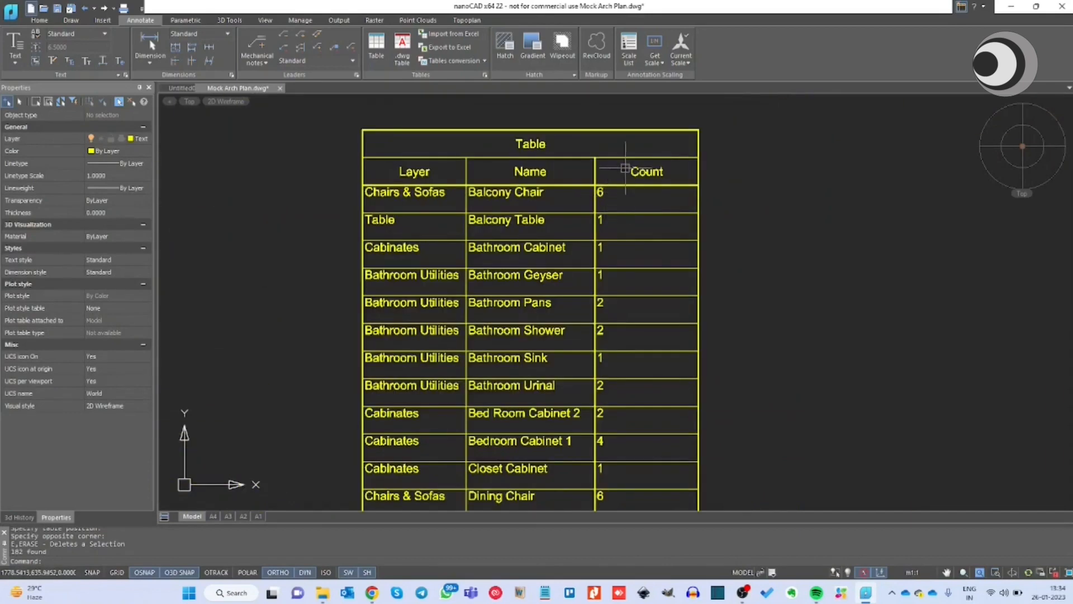
pyautogui.scroll(-3, 666, 207)
pyautogui.scroll(-3, 621, 341)
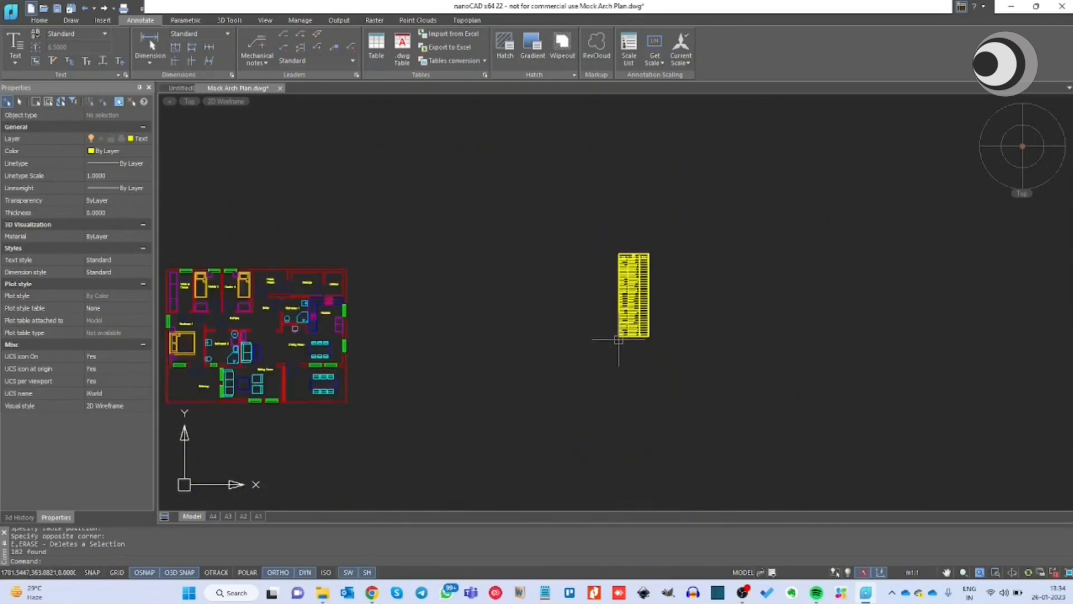
# - Move the block count table closer to the remaining floor plan and clear the selection
pyautogui.moveTo(618, 339)
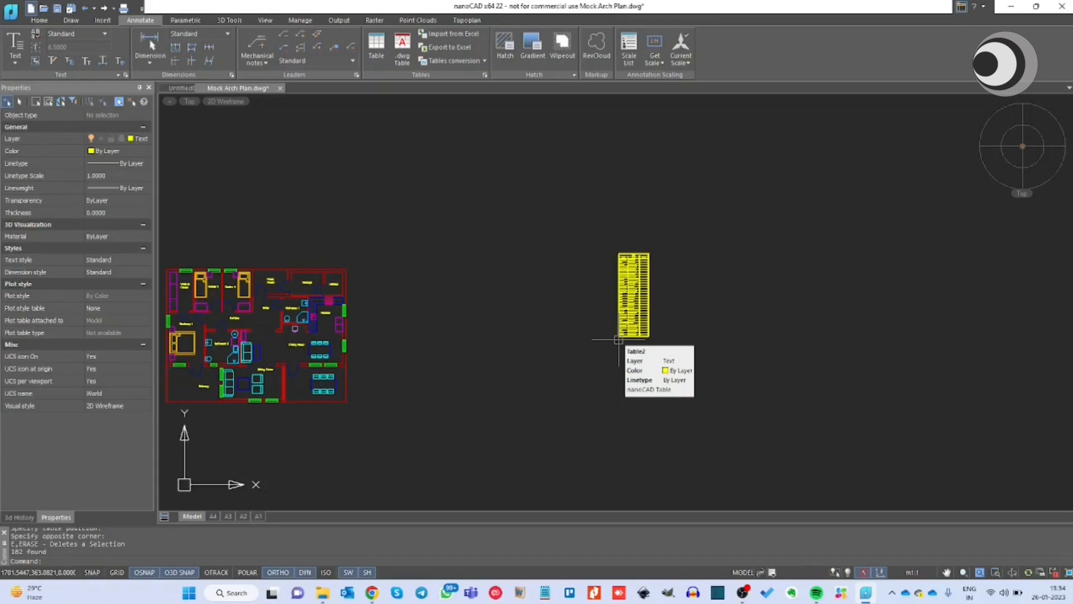
pyautogui.click(691, 293)
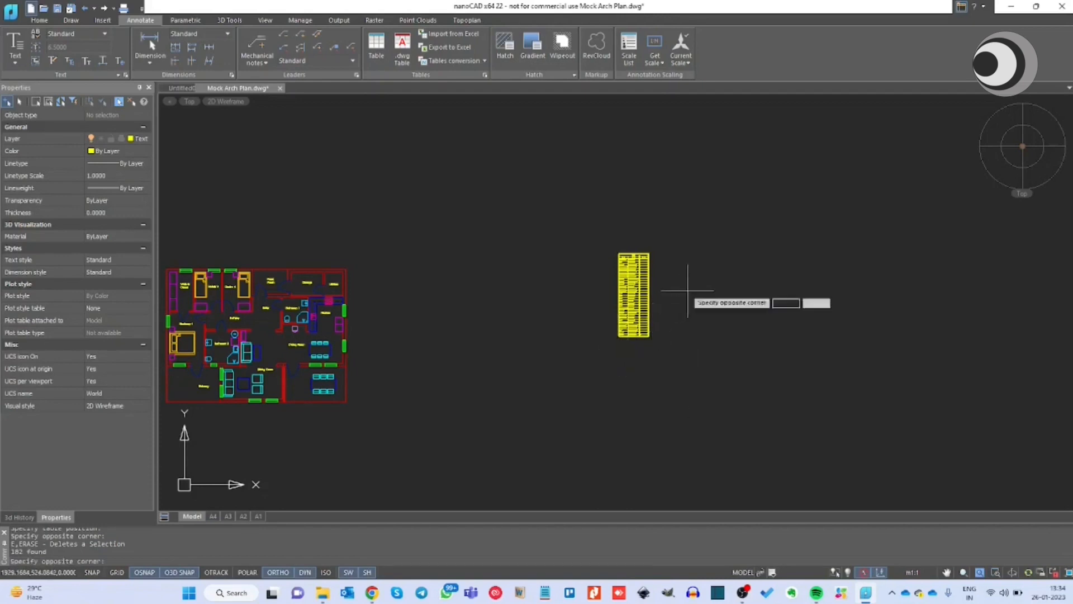
pyautogui.click(616, 317)
pyautogui.write('m')
pyautogui.press('Return')
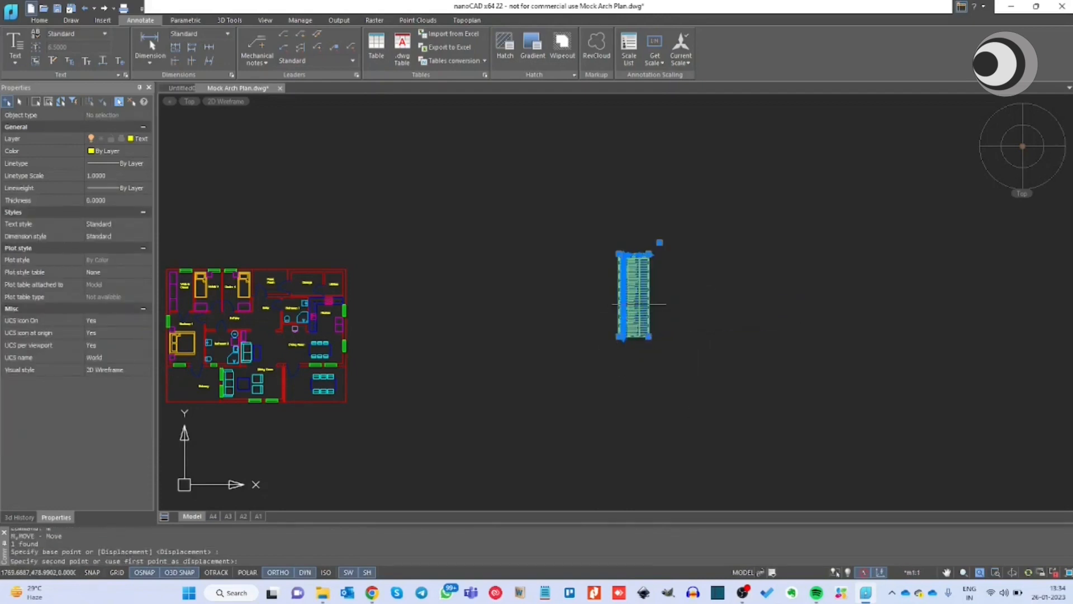
pyautogui.click(620, 305)
pyautogui.click(400, 336)
pyautogui.moveTo(464, 310); pyautogui.dragTo(614, 304, button='middle')
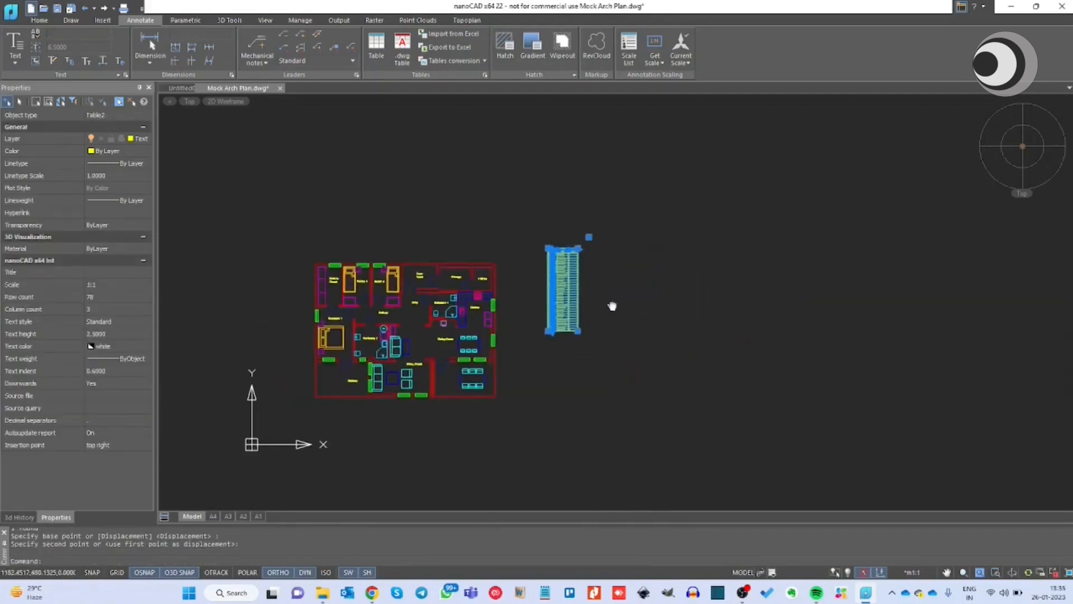
pyautogui.press('Escape')
pyautogui.press('Escape')
pyautogui.press('Escape')
# - Open the block count table for editing, then enlarge and reposition the table editor window
pyautogui.scroll(5, 567, 269)
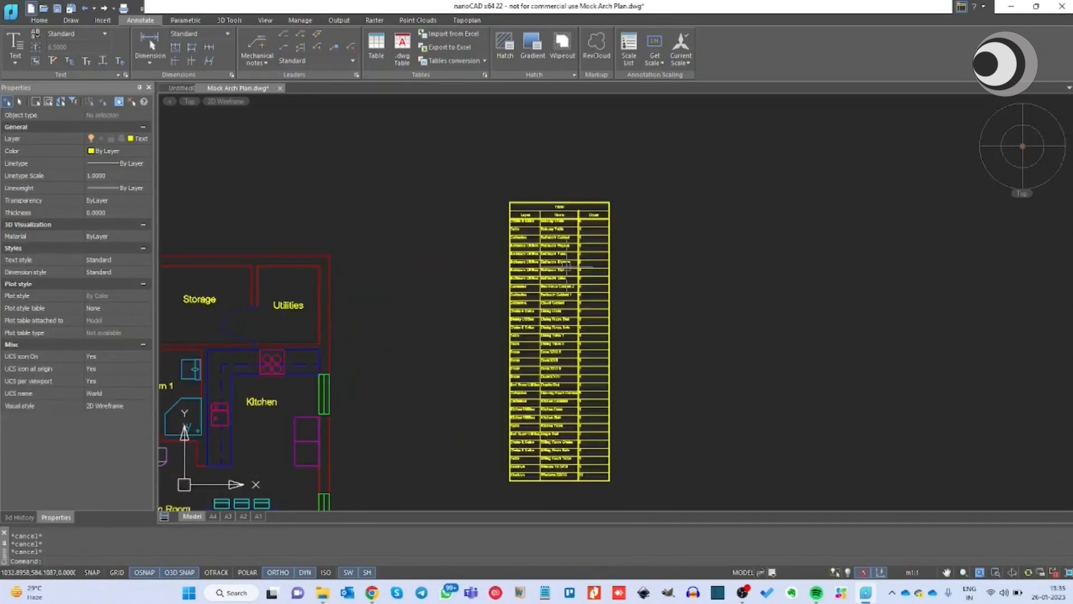
pyautogui.scroll(2, 556, 228)
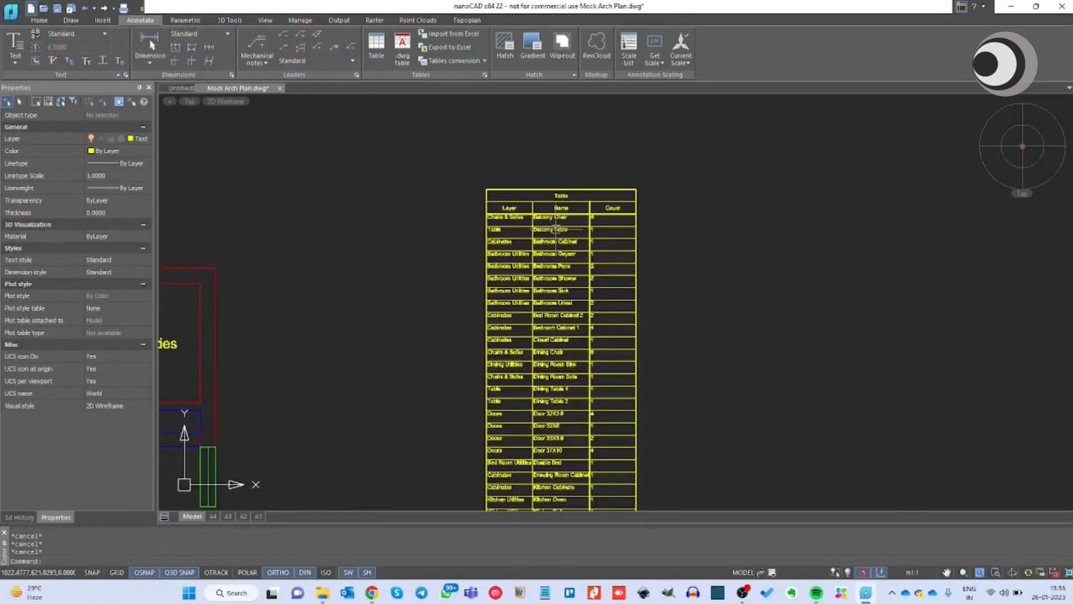
pyautogui.scroll(5, 566, 193)
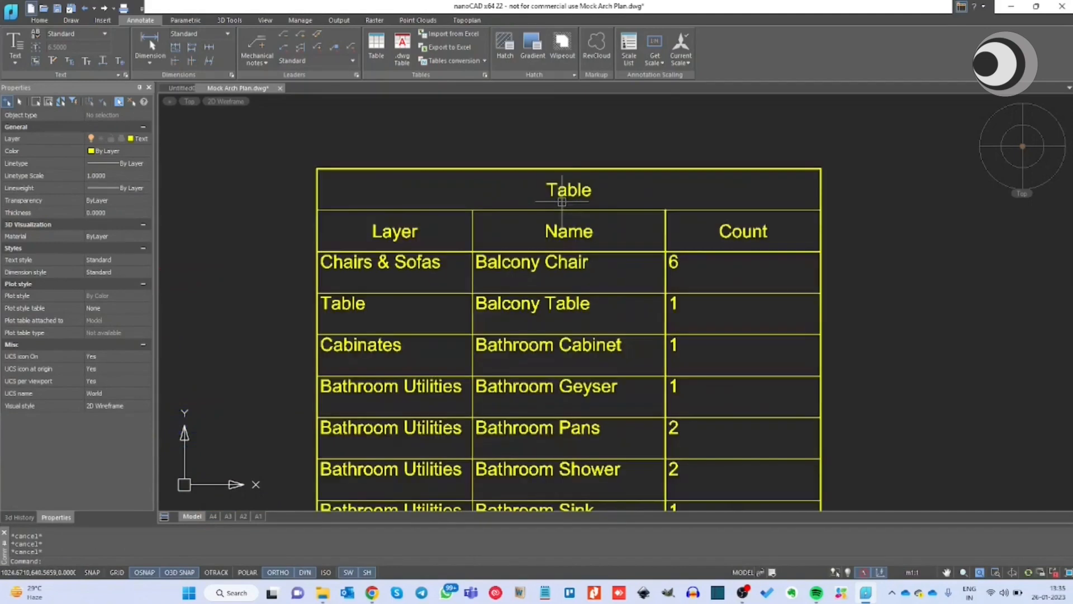
pyautogui.doubleClick(567, 190)
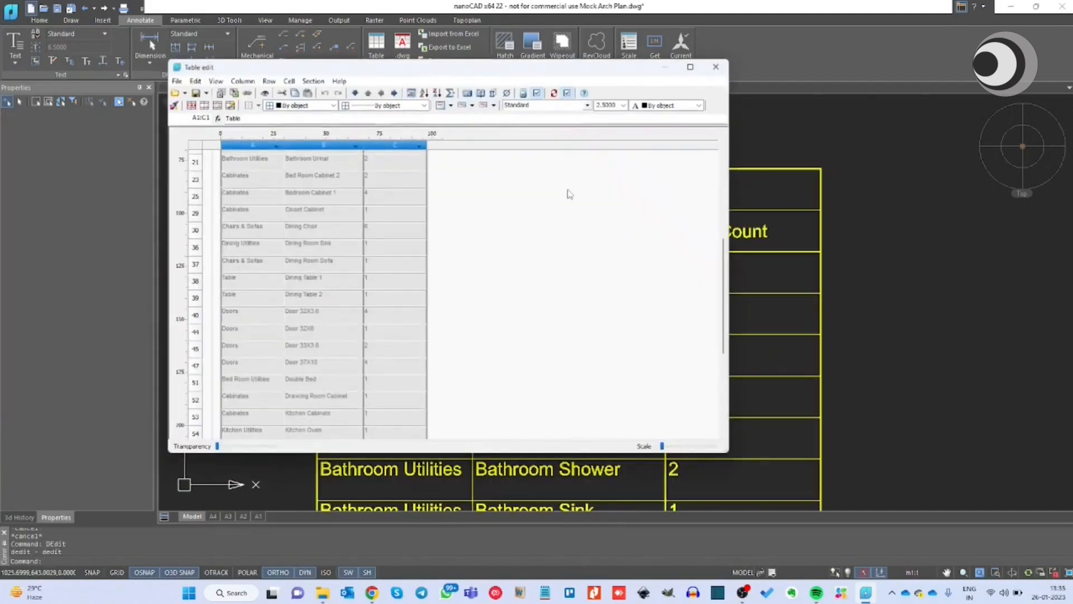
pyautogui.moveTo(720, 446); pyautogui.dragTo(788, 475)
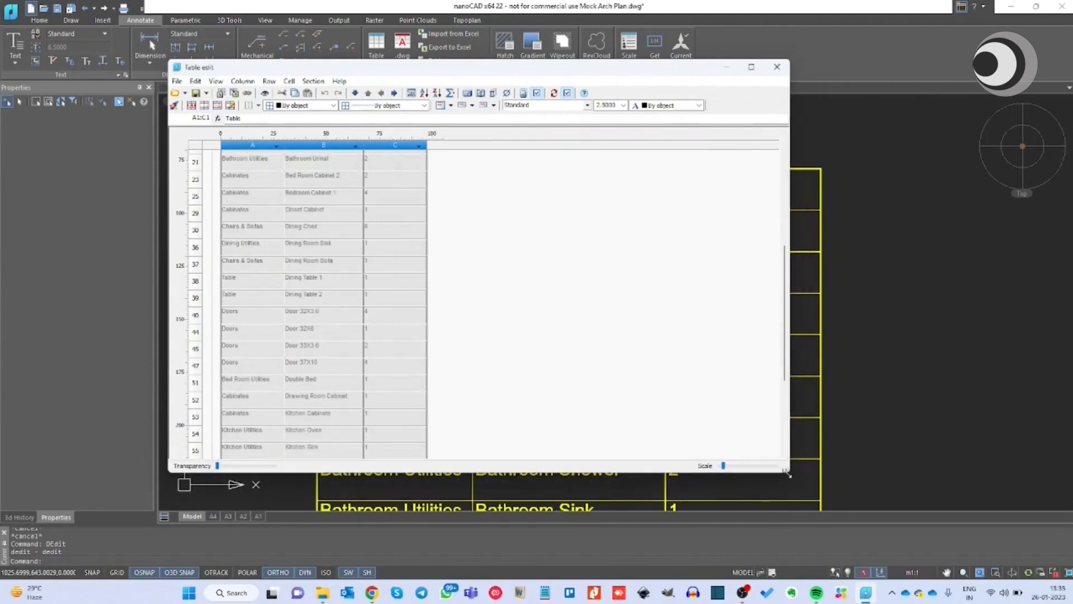
pyautogui.moveTo(324, 69); pyautogui.dragTo(375, 92)
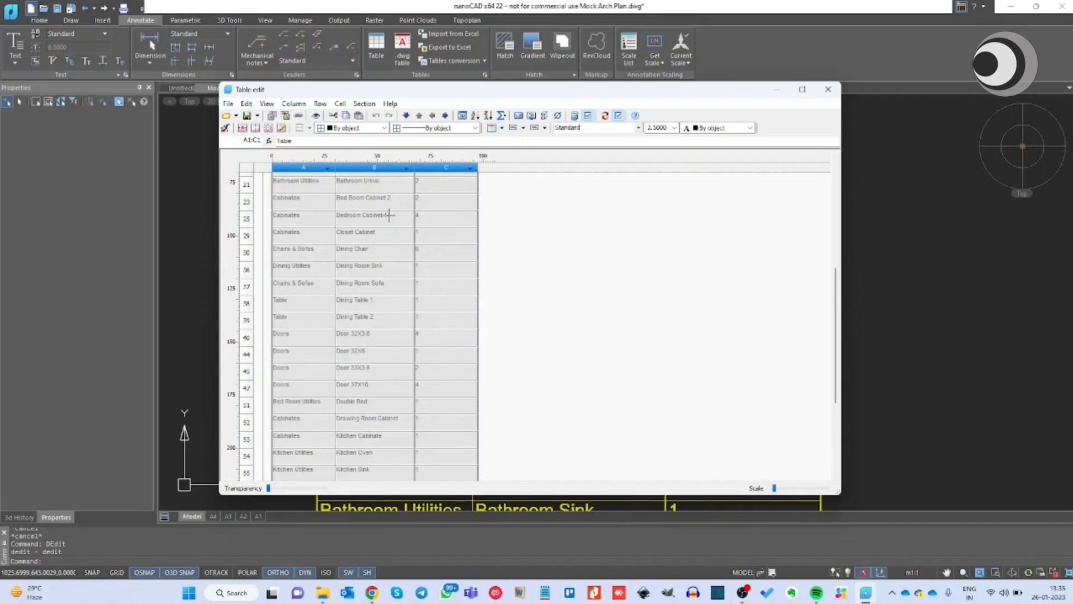
# - Export the table to Excel, deleting hidden rows and columns and saving the report template, and close the table editor
pyautogui.click(229, 103)
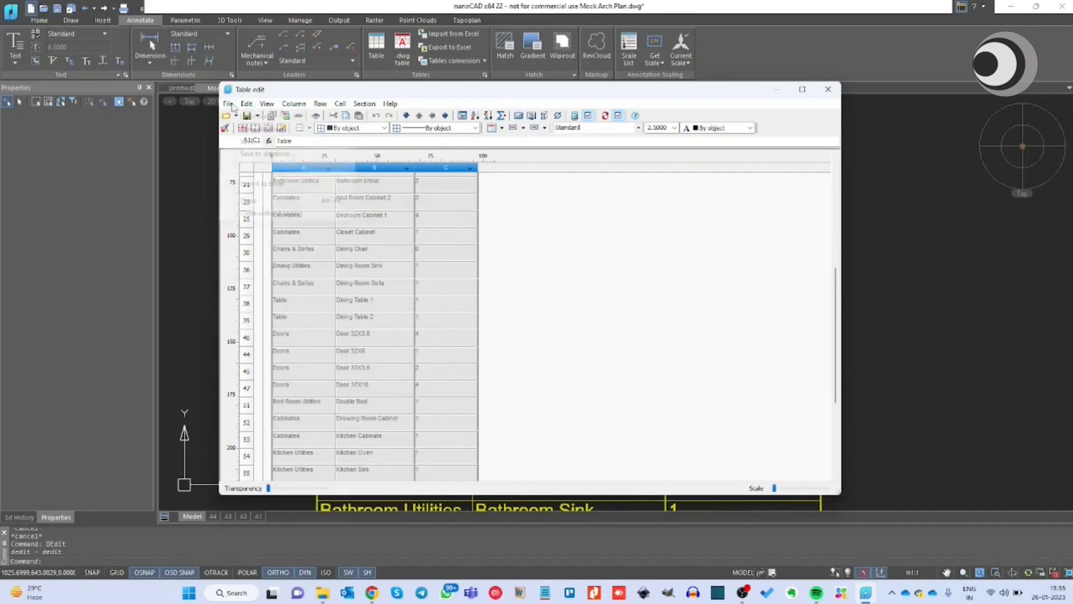
pyautogui.click(260, 184)
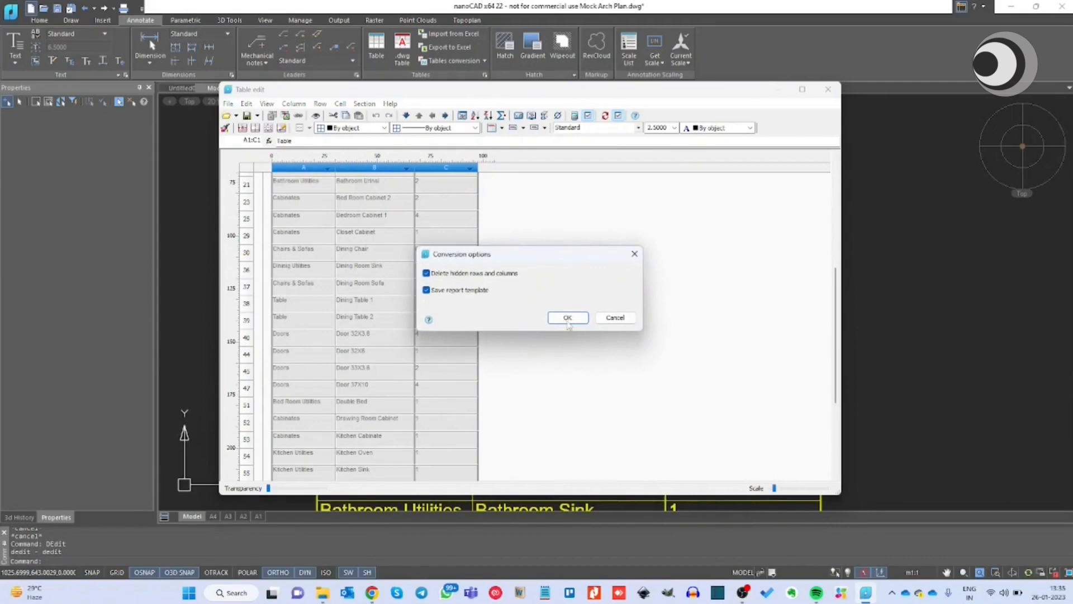
pyautogui.click(568, 317)
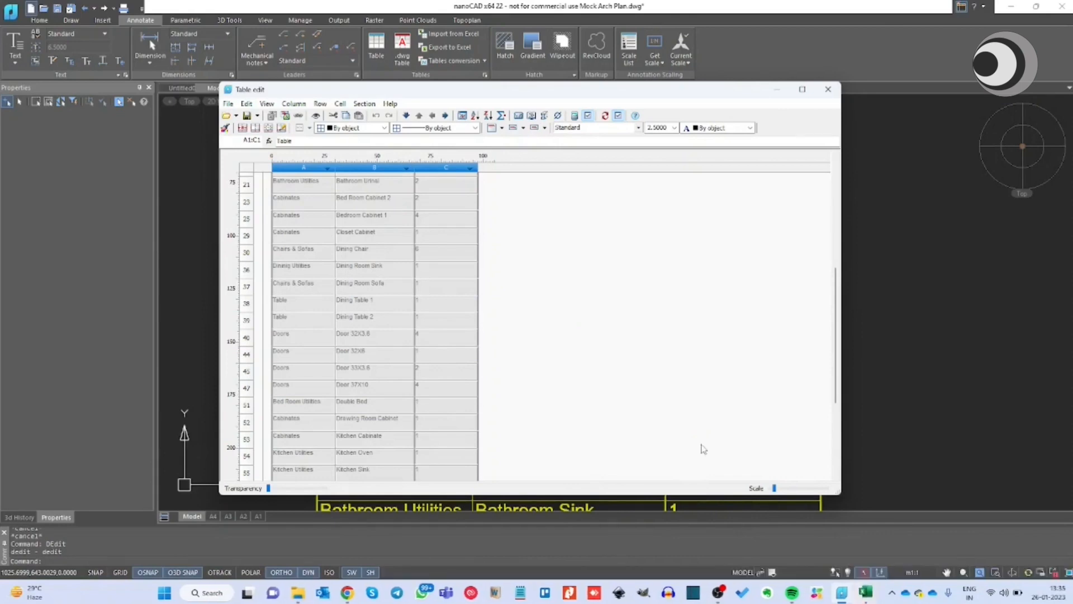
pyautogui.click(828, 89)
# - Switch to Excel, look through the exported sheet and set the Balcony Chair count in C5 to 10
pyautogui.click(867, 594)
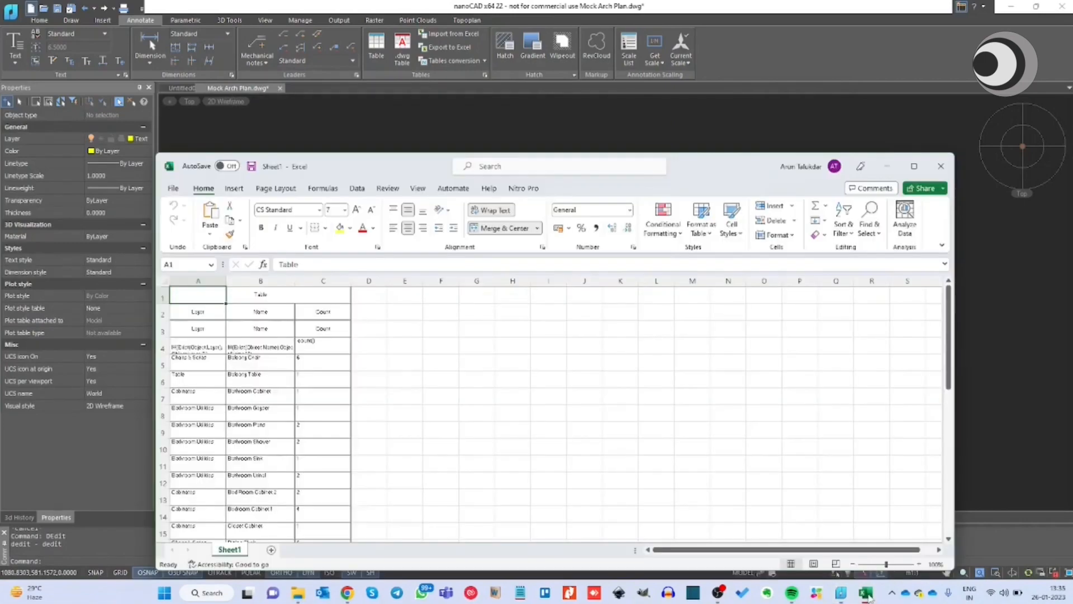
pyautogui.click(922, 166)
pyautogui.scroll(-5, 144, 324)
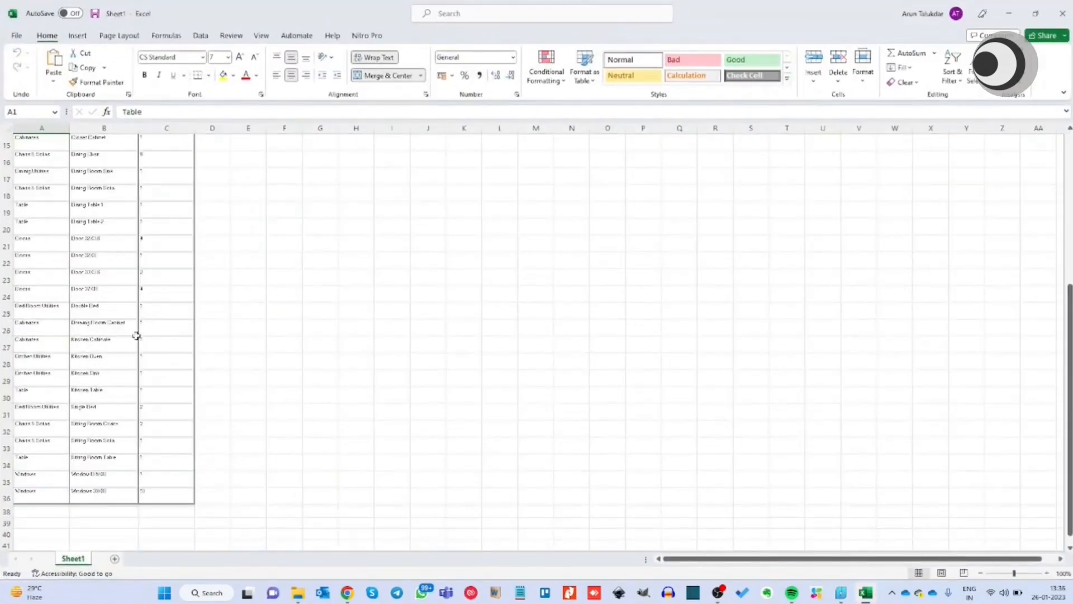
pyautogui.scroll(4, 125, 259)
pyautogui.scroll(2, 125, 259)
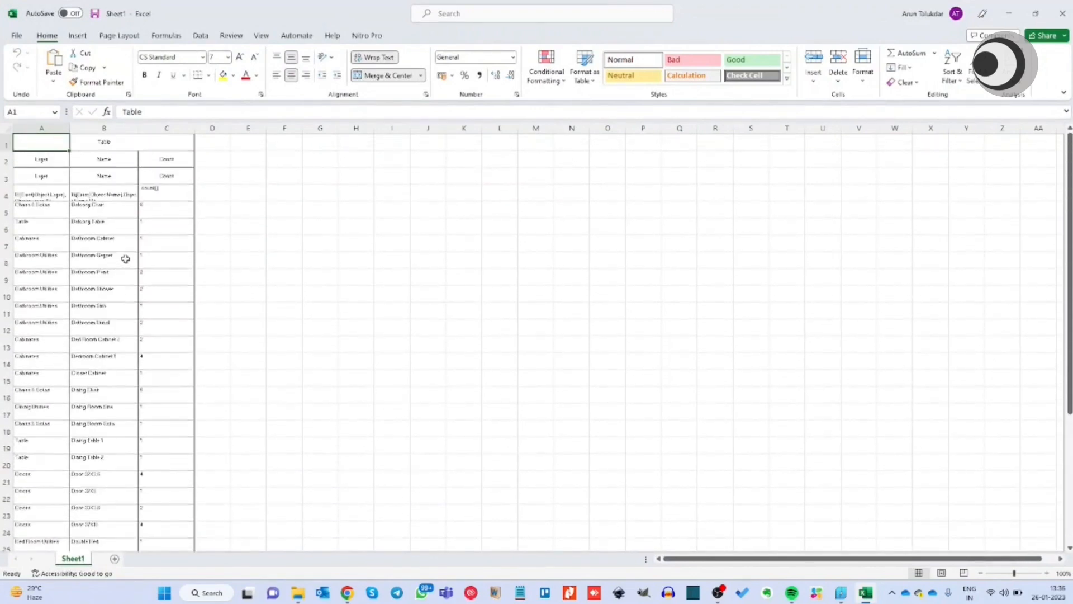
pyautogui.click(162, 210)
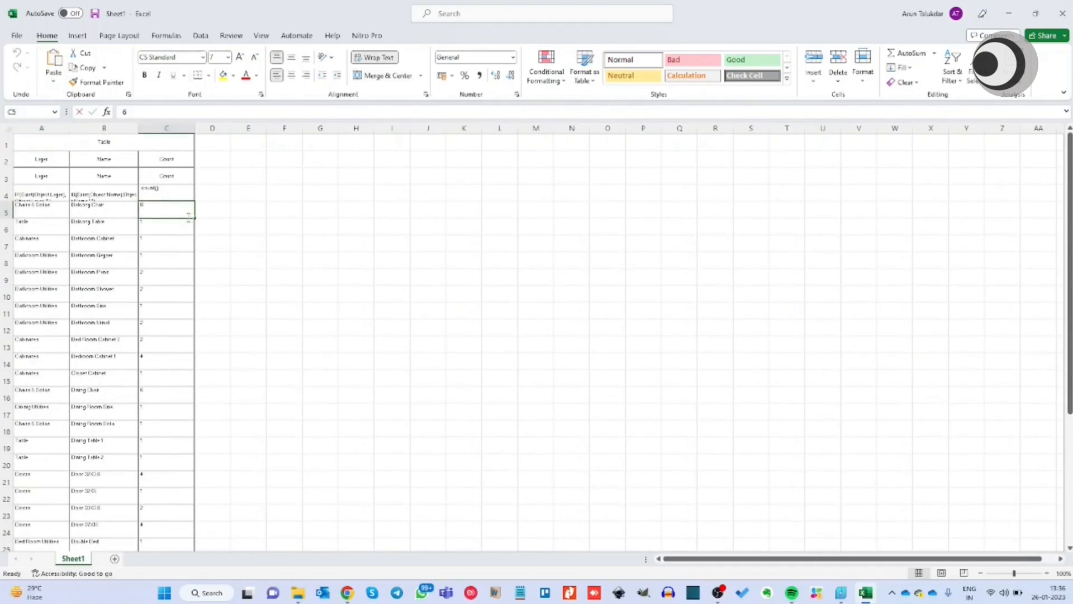
pyautogui.write('10')
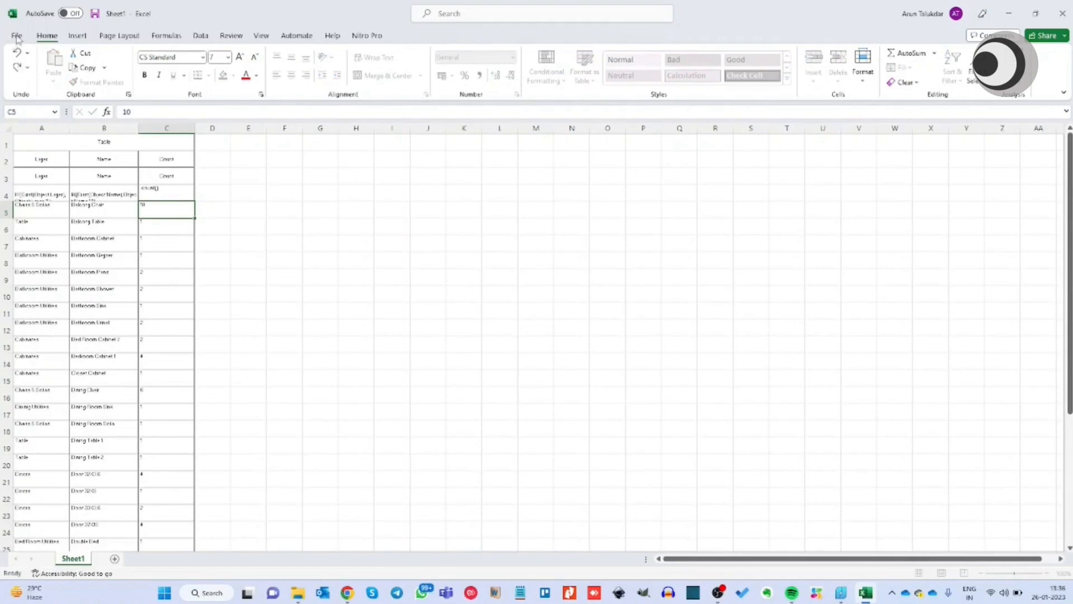
# - Save the exported workbook as Sheet1.xlsx in the Excel Workbook format
pyautogui.click(17, 36)
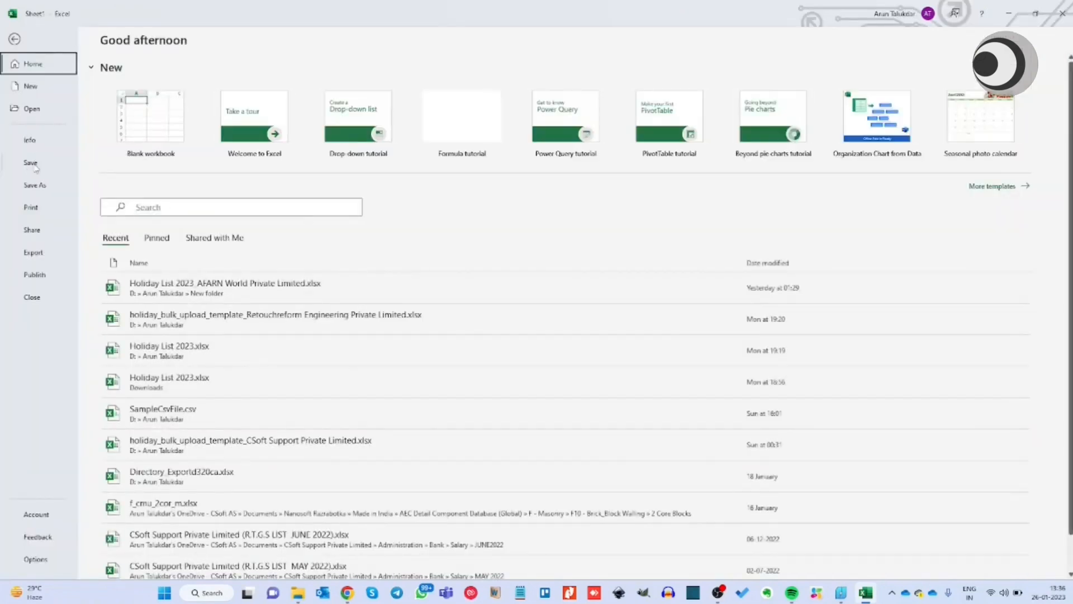
pyautogui.click(35, 185)
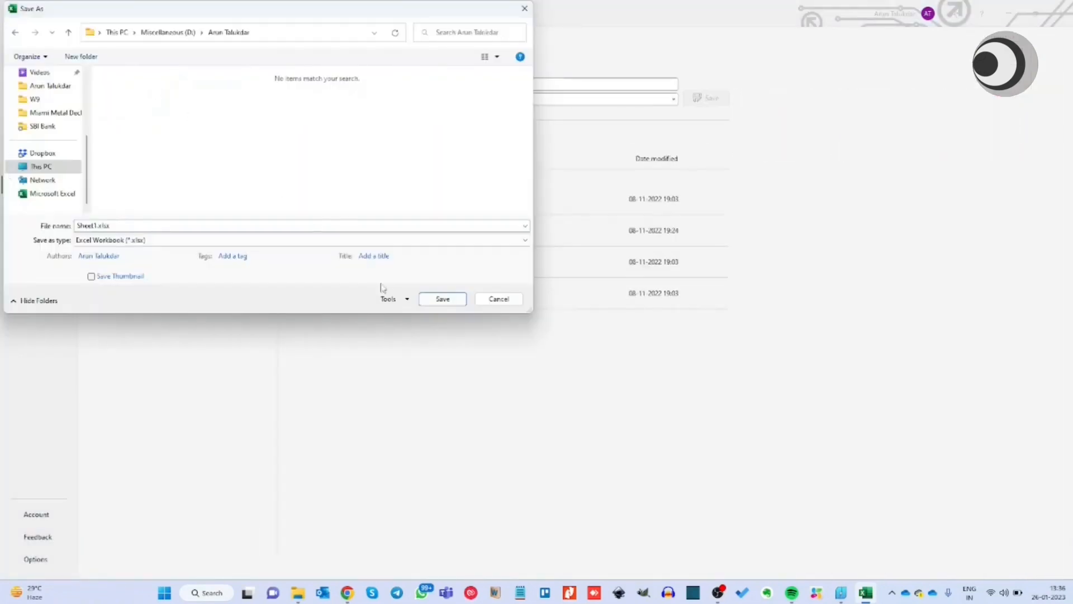
pyautogui.click(443, 298)
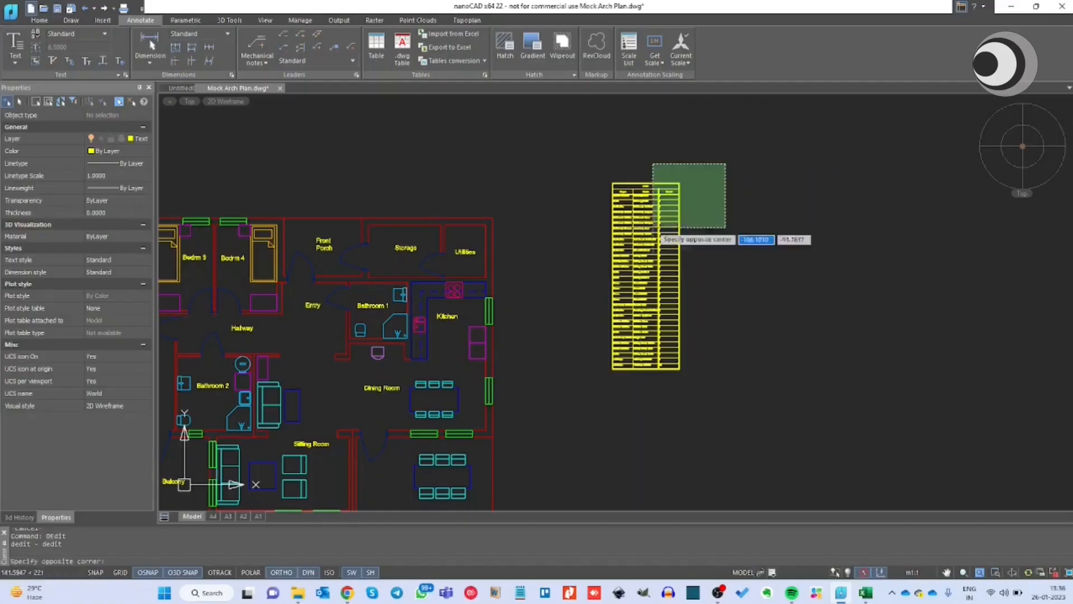
# - Erase the existing block count table beside the floor plan in the nanoCAD drawing
pyautogui.click(653, 235)
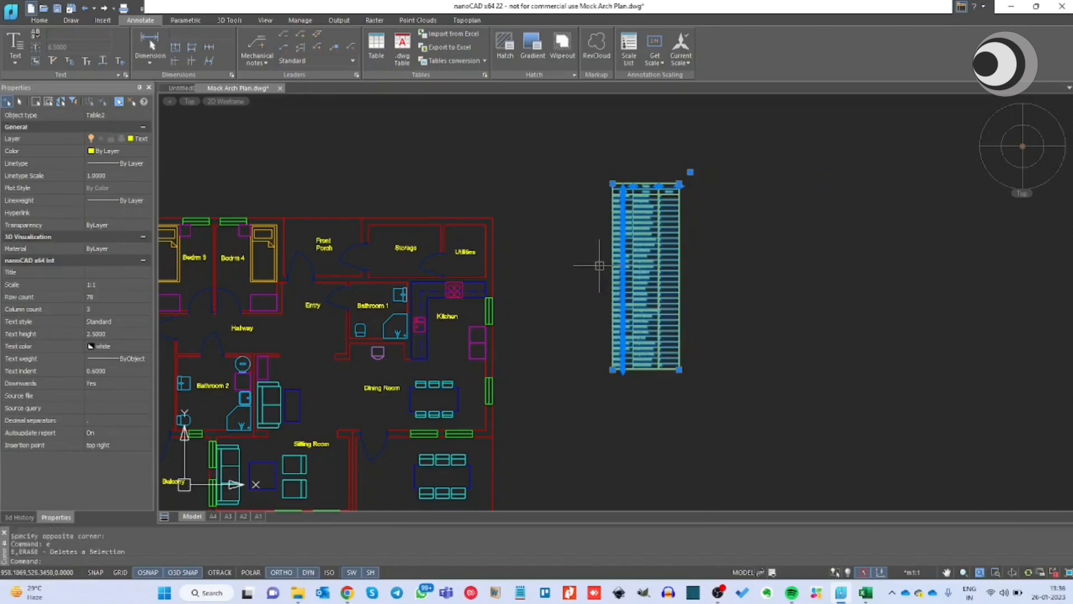
pyautogui.press('Return')
pyautogui.scroll(-5, 598, 260)
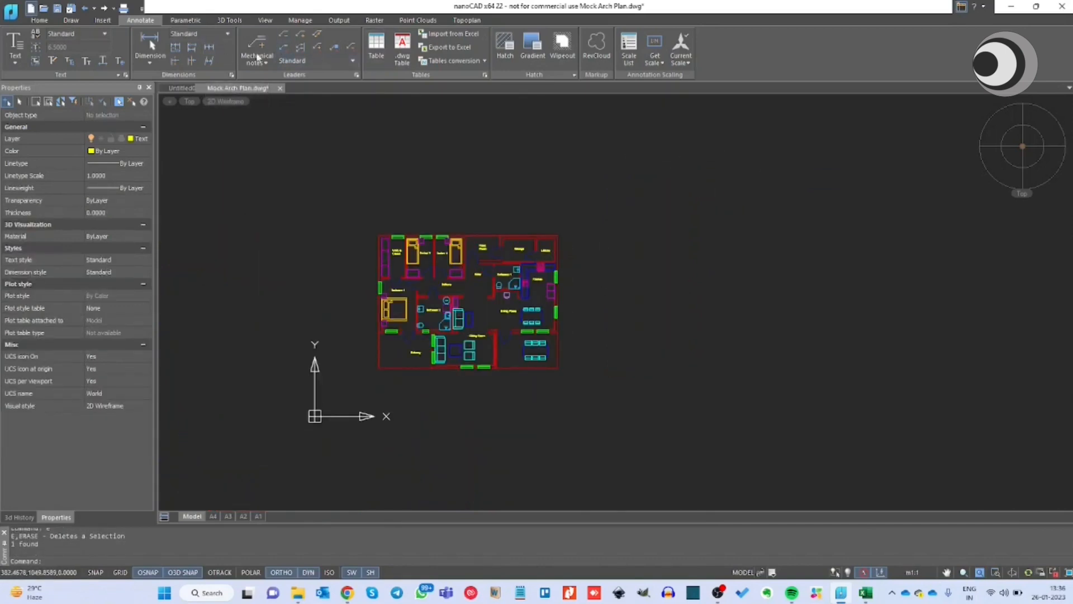
# - Create a table imported from Excel, place it to the right of the floor plan and check its Balcony Chair count
pyautogui.click(376, 47)
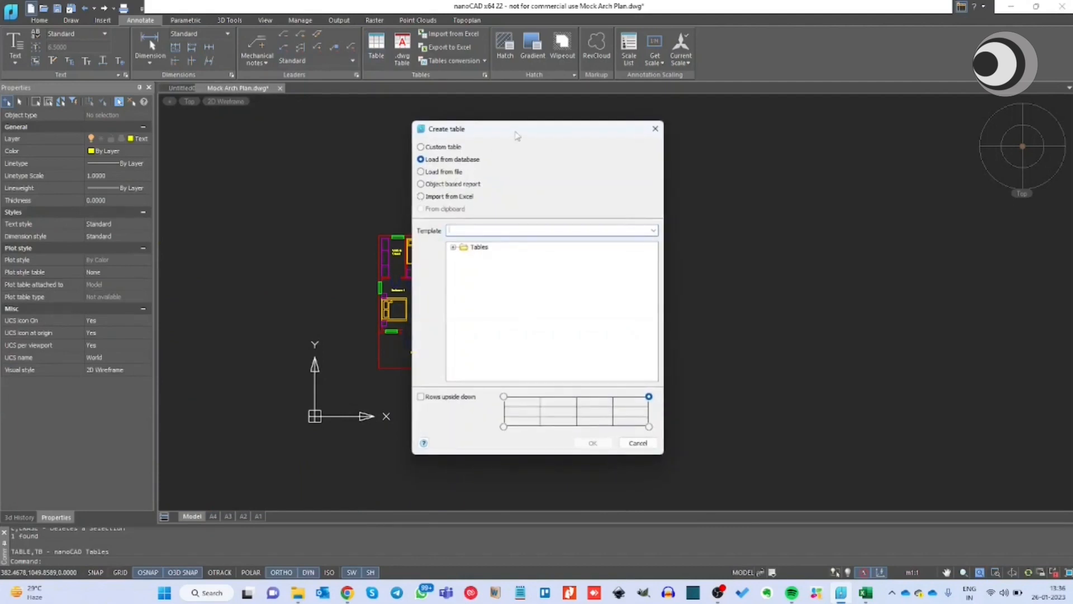
pyautogui.moveTo(516, 132); pyautogui.dragTo(402, 100)
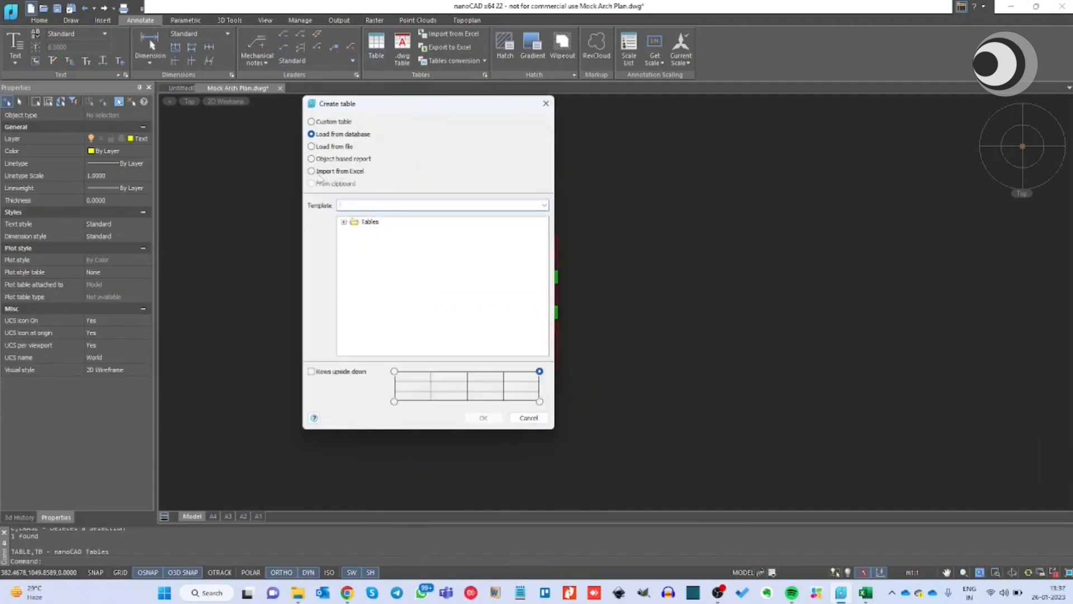
pyautogui.click(341, 171)
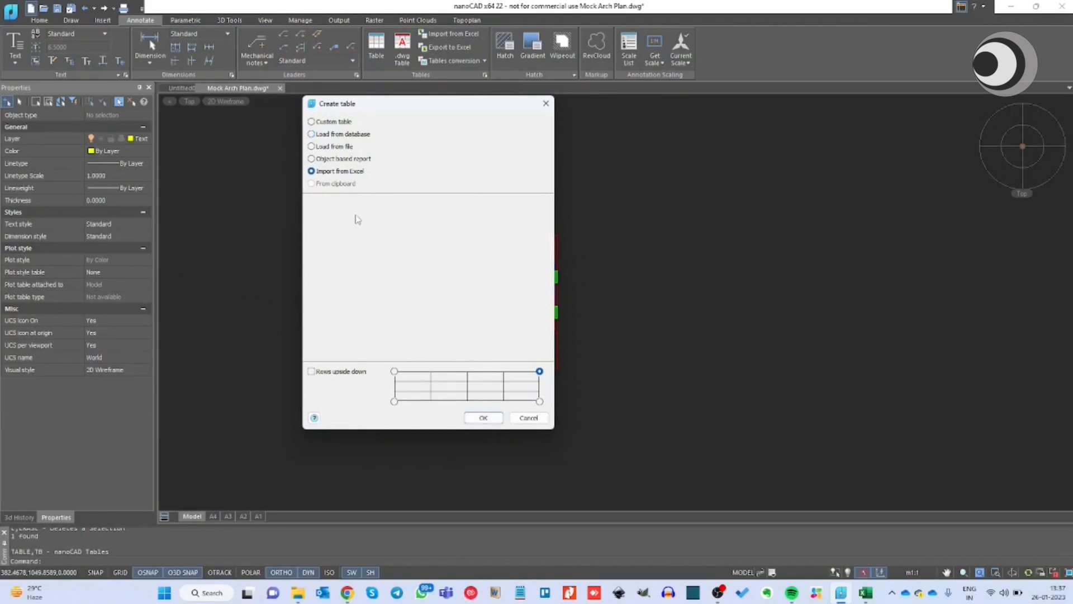
pyautogui.click(483, 418)
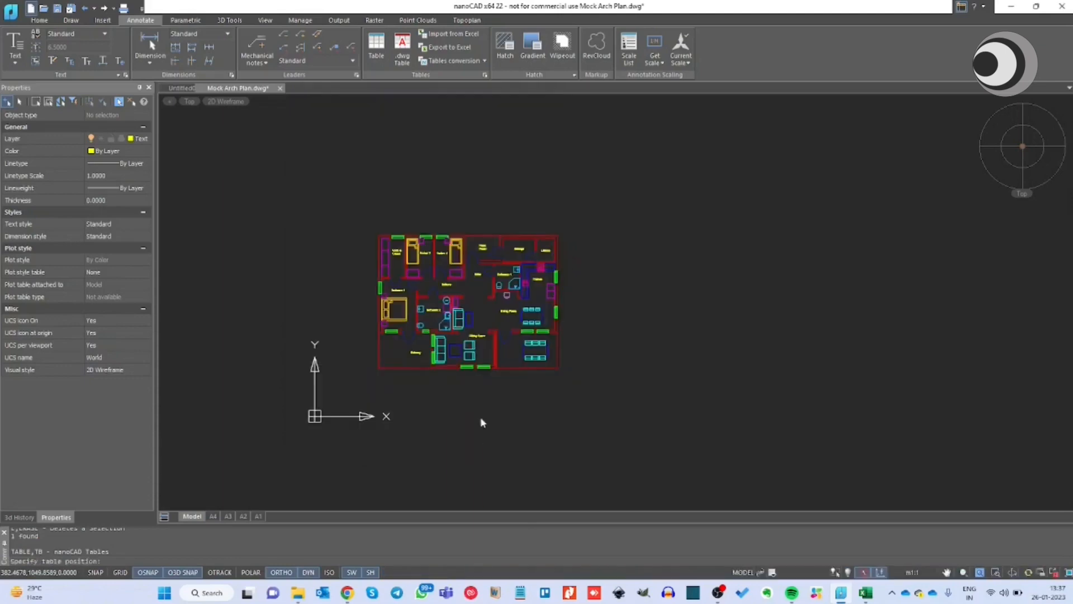
pyautogui.click(634, 232)
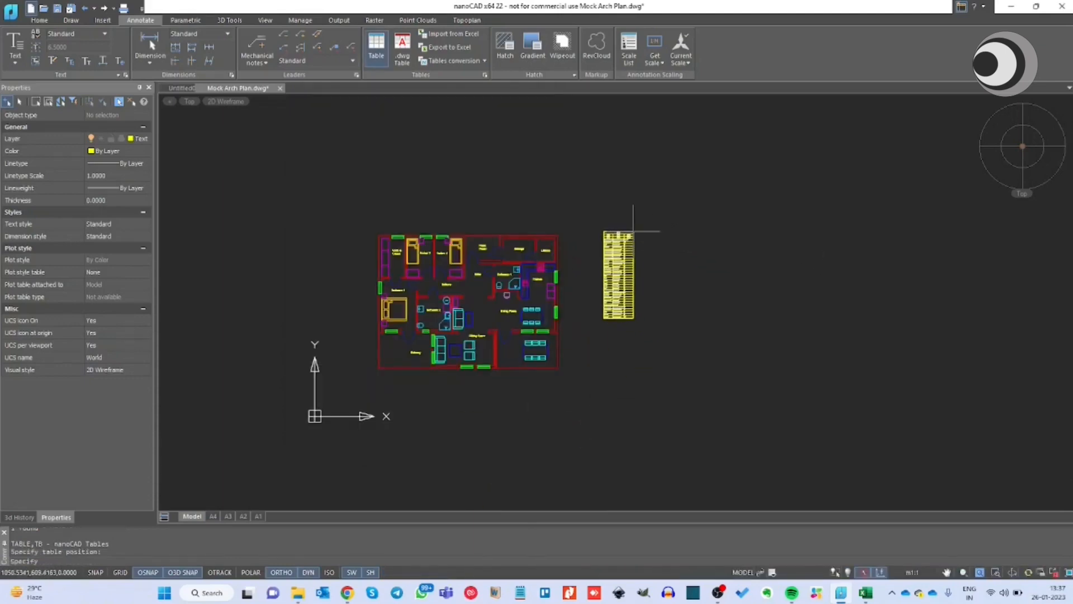
pyautogui.scroll(6, 622, 241)
pyautogui.scroll(5, 622, 241)
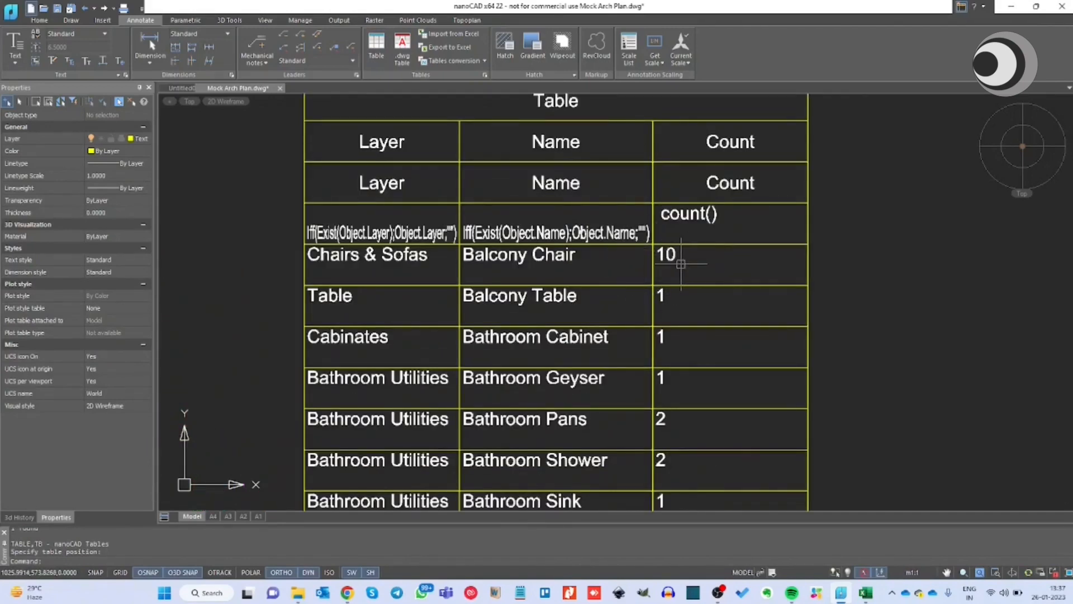
pyautogui.scroll(-10, 677, 274)
pyautogui.scroll(4, 451, 208)
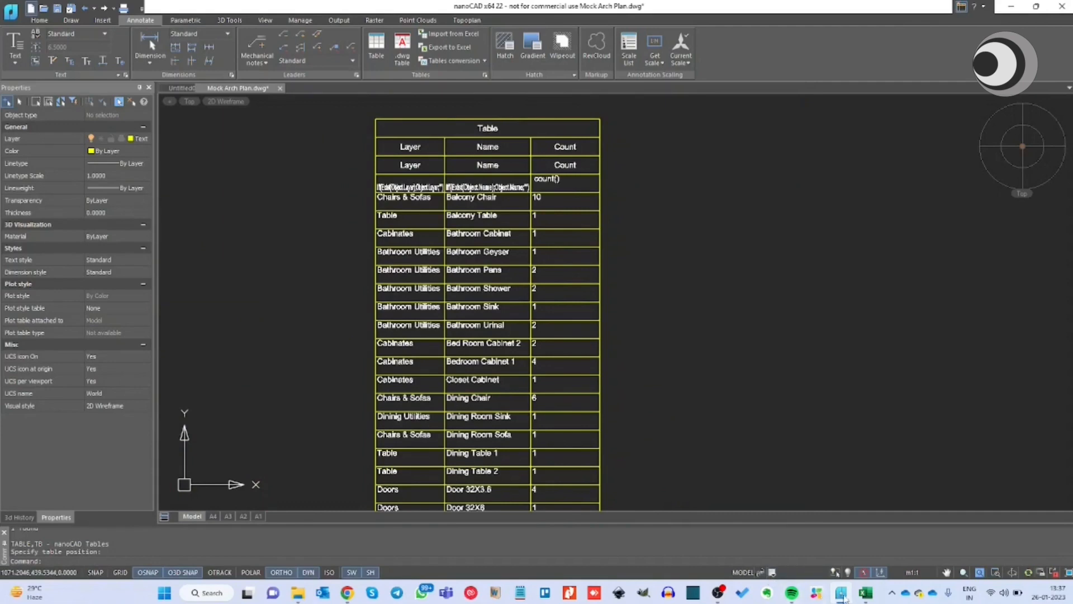
# - Switch to Excel, set the Balcony Chair count in C5 to 100 and save the workbook
pyautogui.click(865, 593)
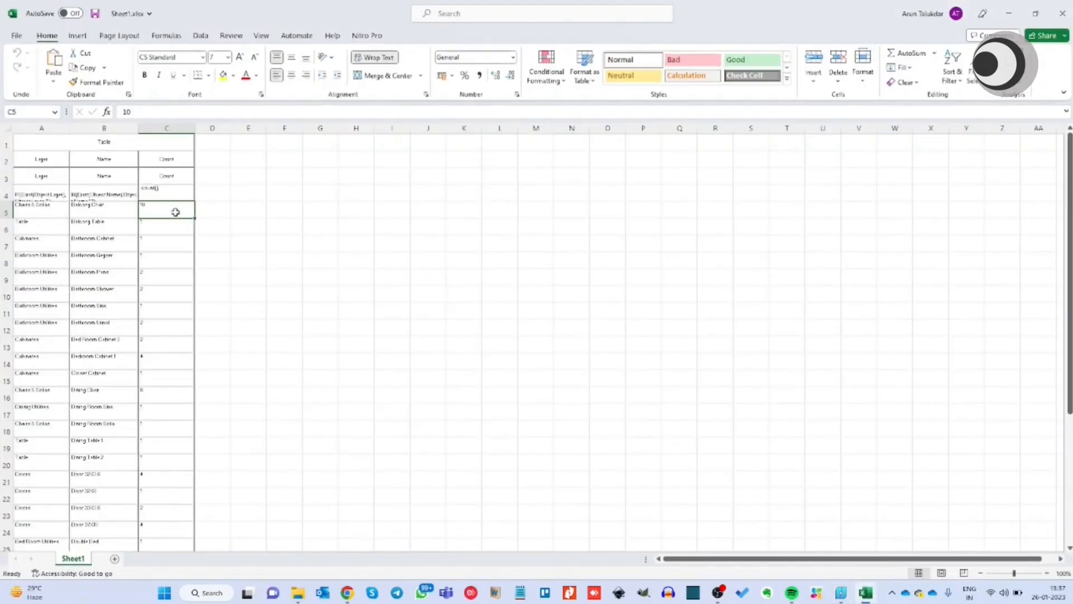
pyautogui.write('100')
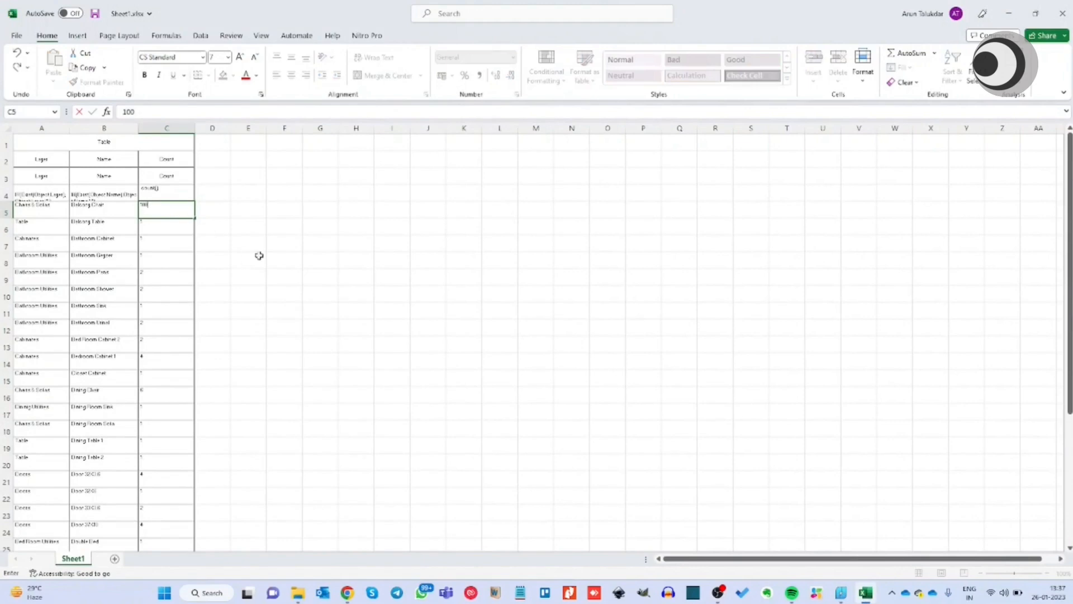
pyautogui.click(95, 13)
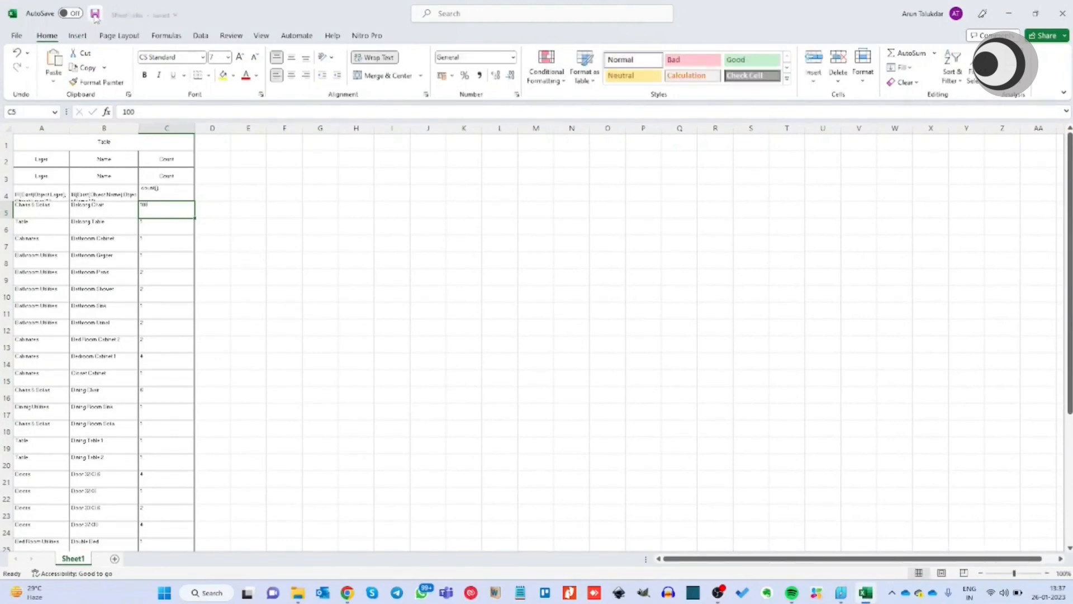
pyautogui.click(1010, 13)
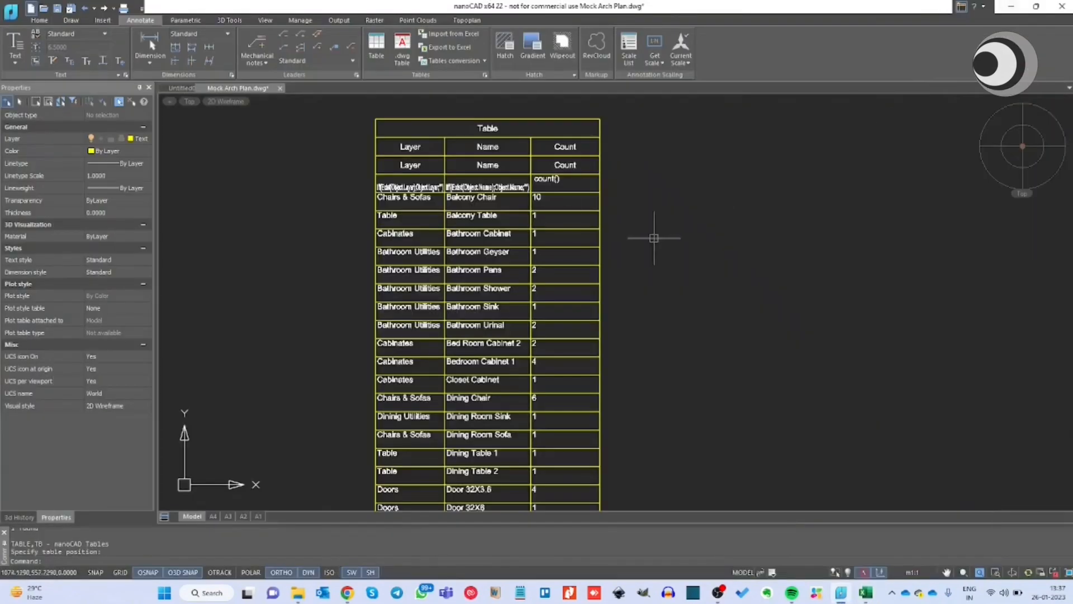
# - Update the imported table in nanoCAD from the edited Excel sheet and check the Balcony Chair count in the drawing
pyautogui.scroll(5, 499, 179)
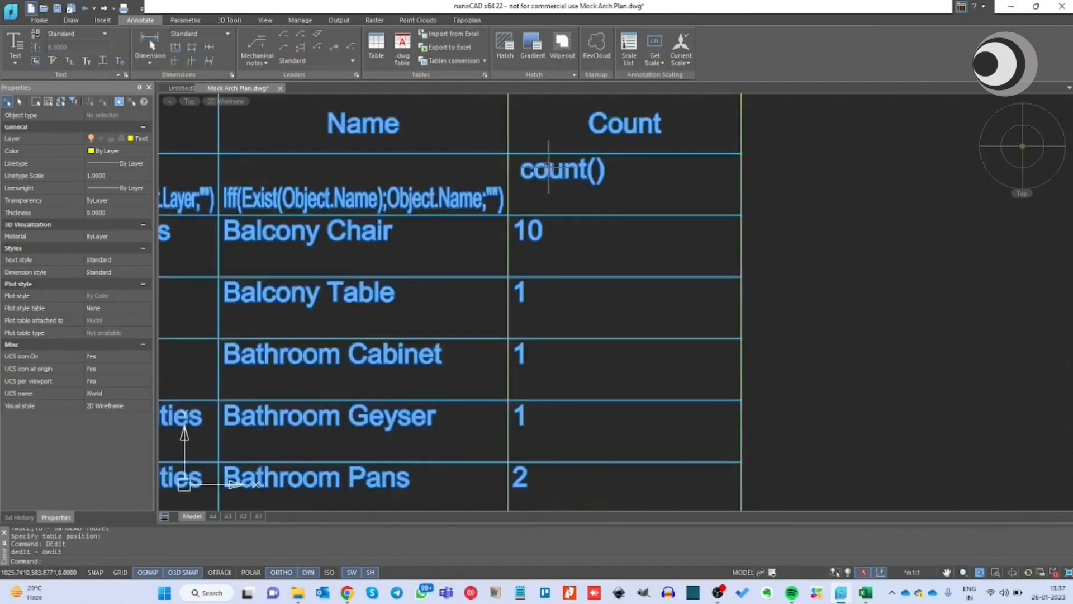
pyautogui.doubleClick(547, 151)
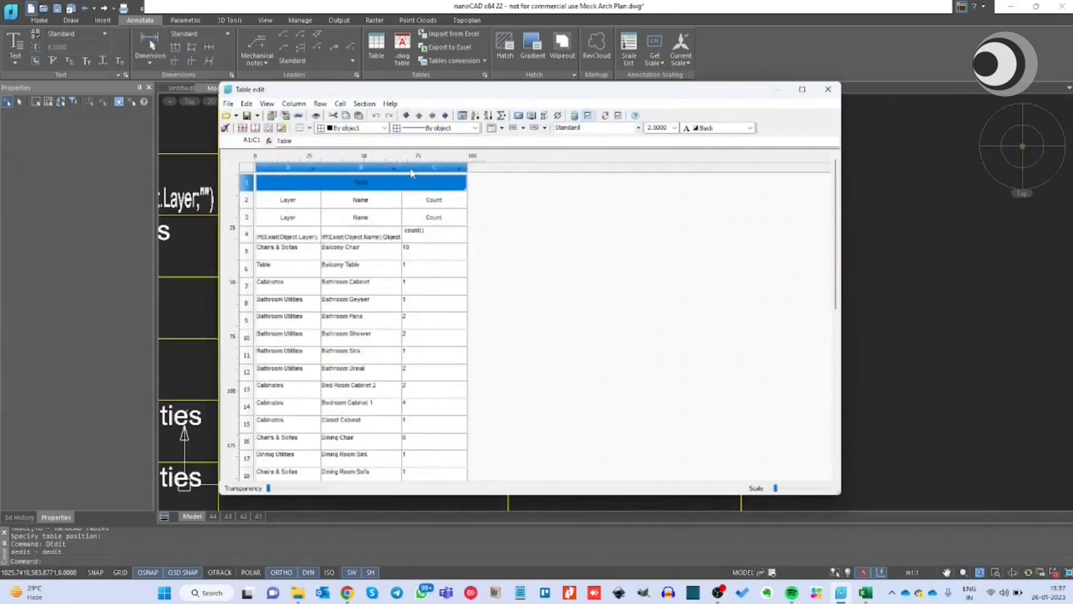
pyautogui.click(300, 117)
pyautogui.click(828, 89)
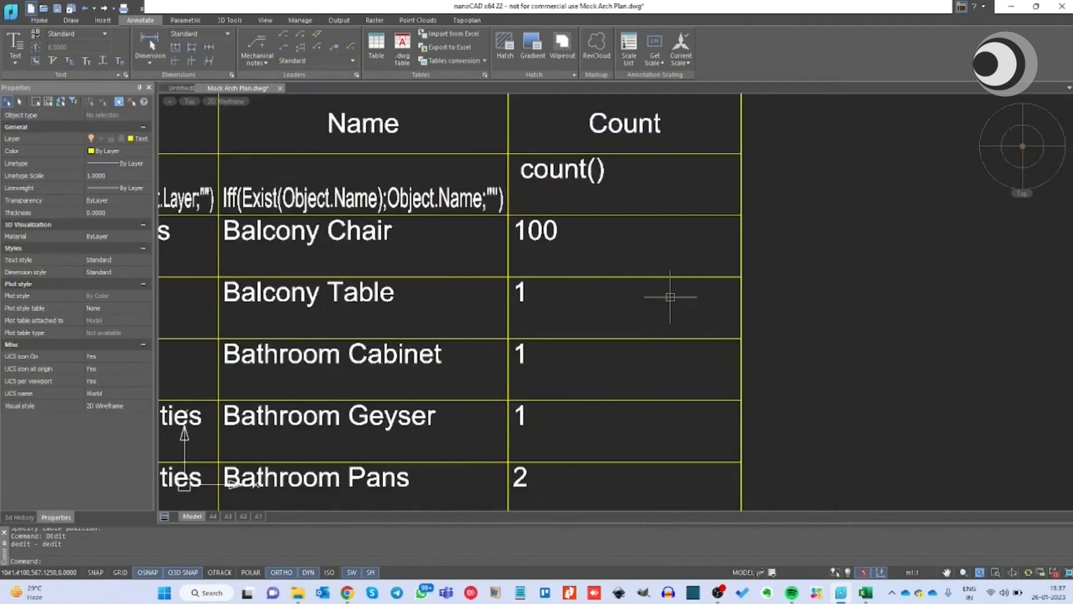
pyautogui.scroll(-5, 671, 297)
pyautogui.scroll(5, 707, 282)
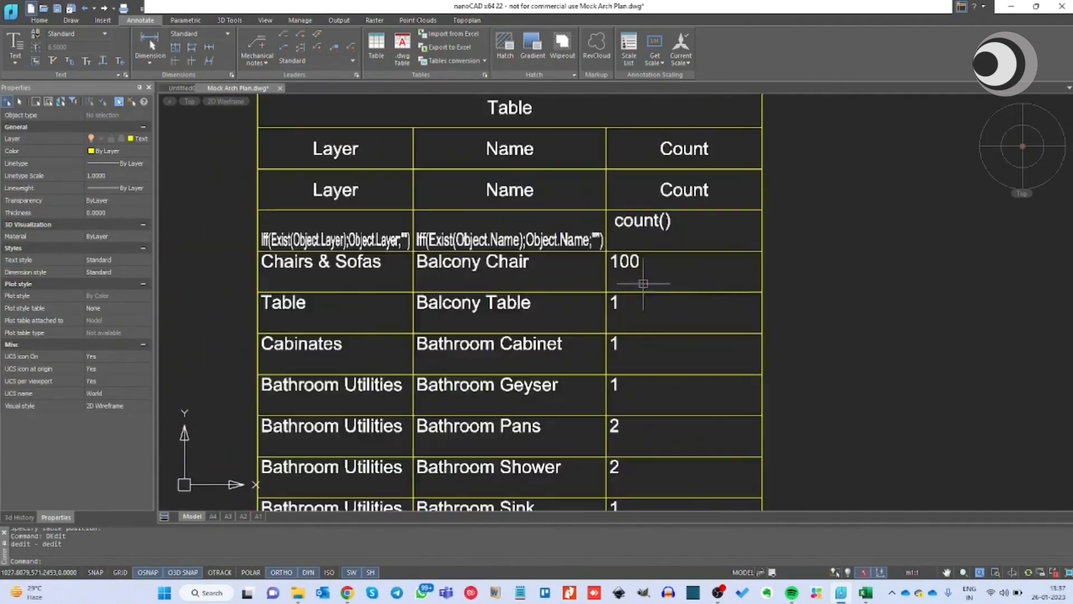
pyautogui.scroll(-6, 662, 304)
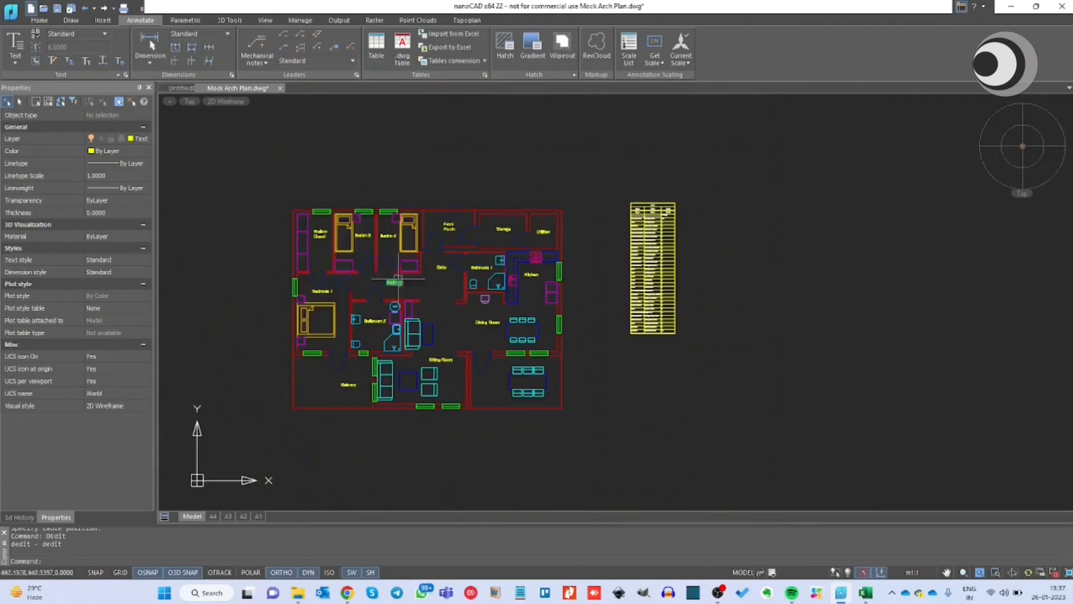
# - Erase the table imported from Excel beside the floor plan
pyautogui.scroll(2, 661, 296)
pyautogui.click(661, 295)
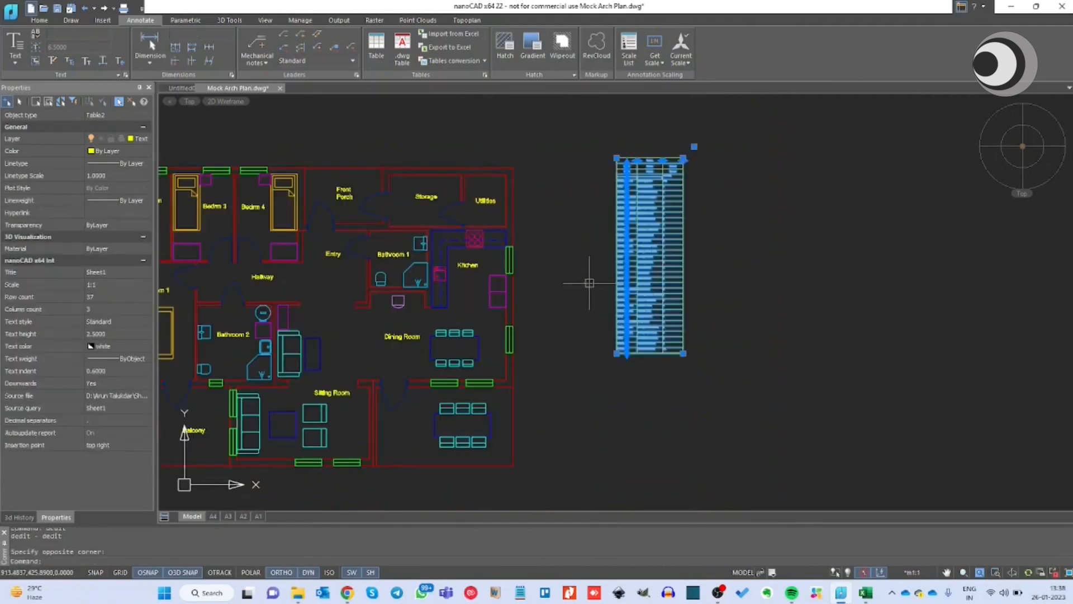
pyautogui.write('e')
pyautogui.press('Return')
pyautogui.scroll(-4, 684, 287)
pyautogui.scroll(5, 714, 297)
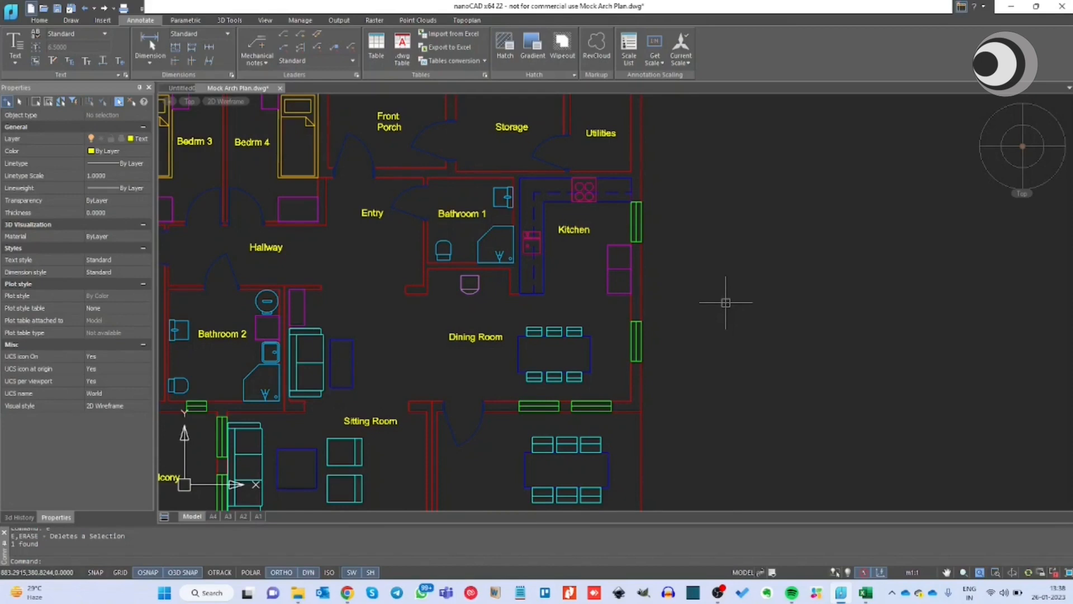
pyautogui.scroll(-5, 405, 284)
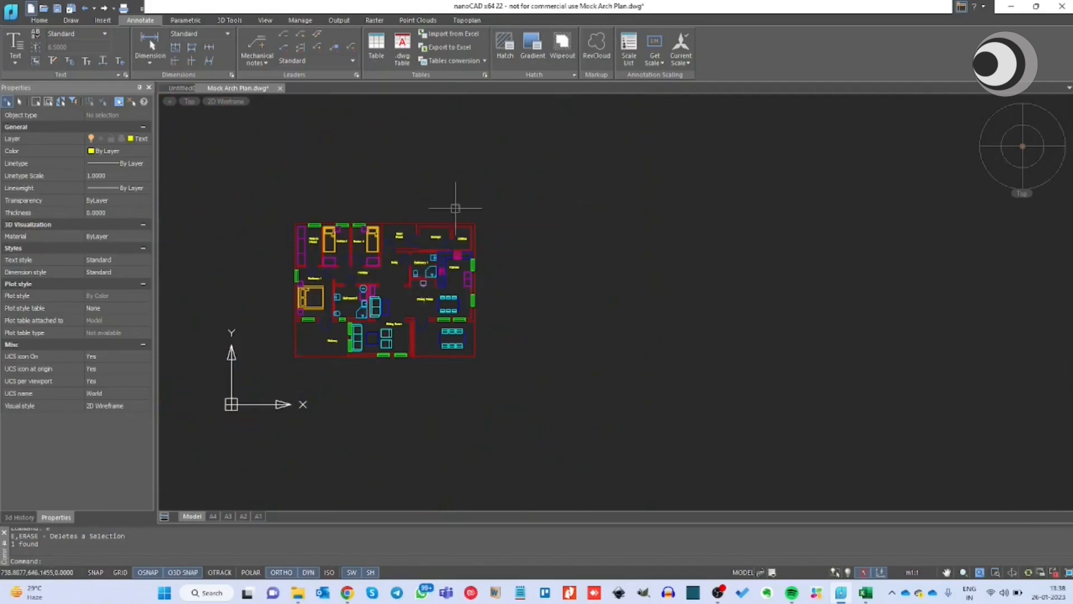
# - Start a new table loaded from file and choose Sheet1.xlsx as its source, keeping the supported formats filter
pyautogui.click(377, 48)
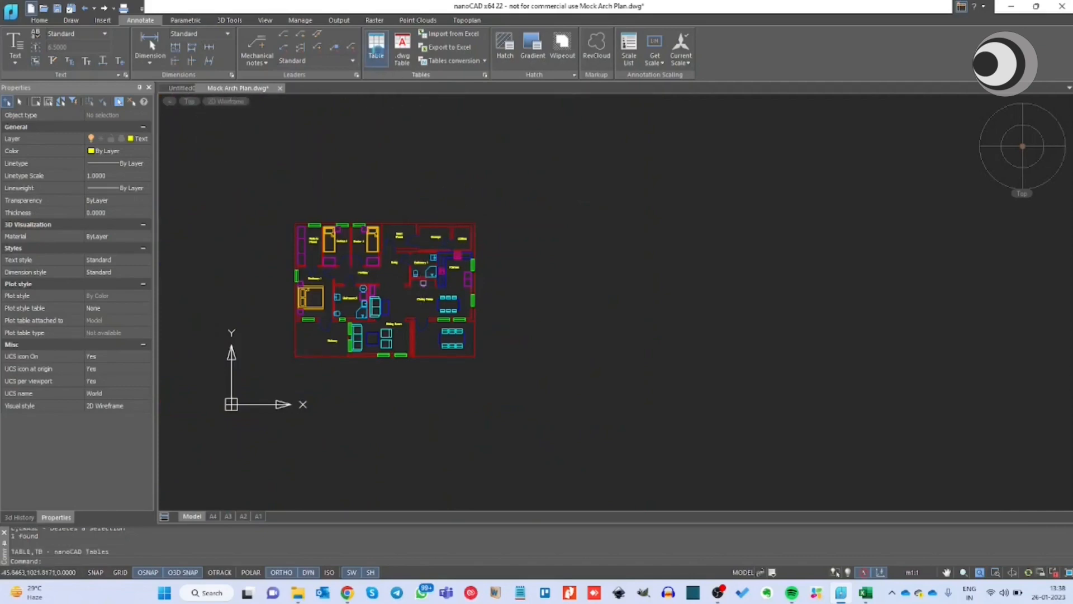
pyautogui.click(445, 173)
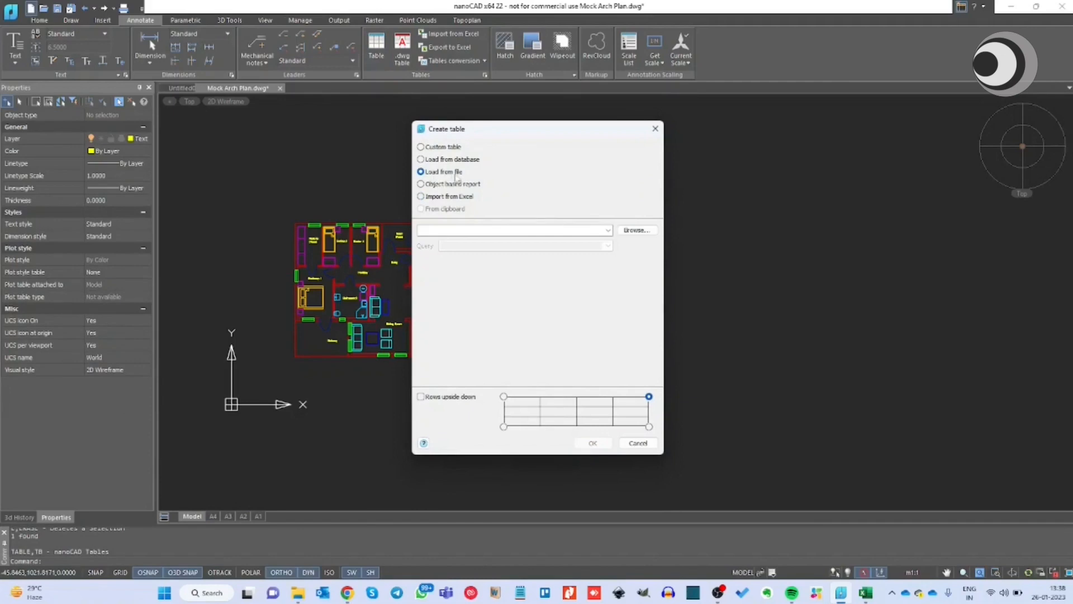
pyautogui.click(637, 231)
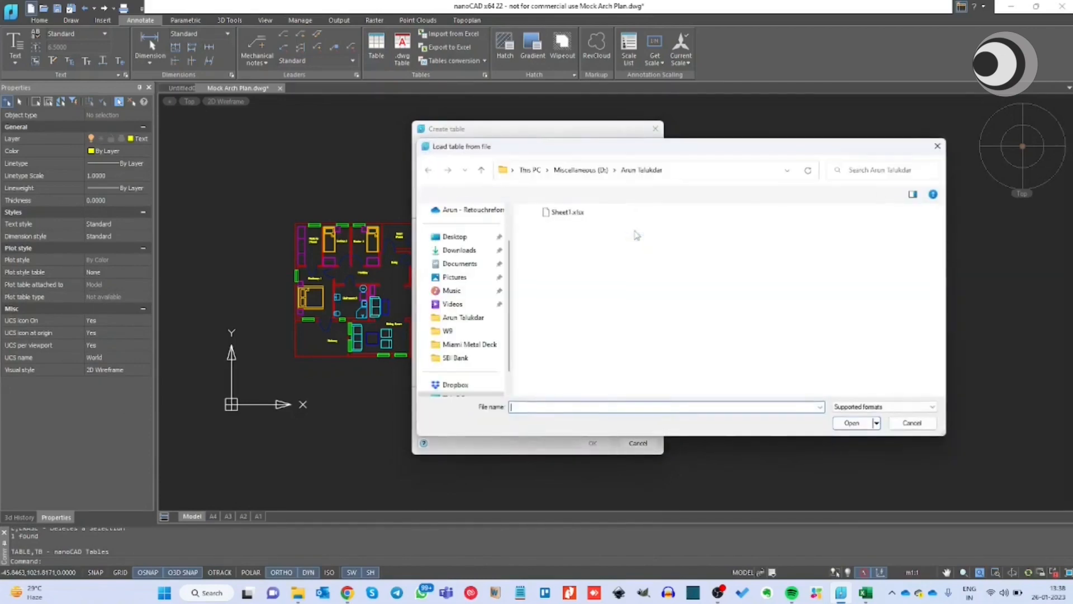
pyautogui.click(566, 212)
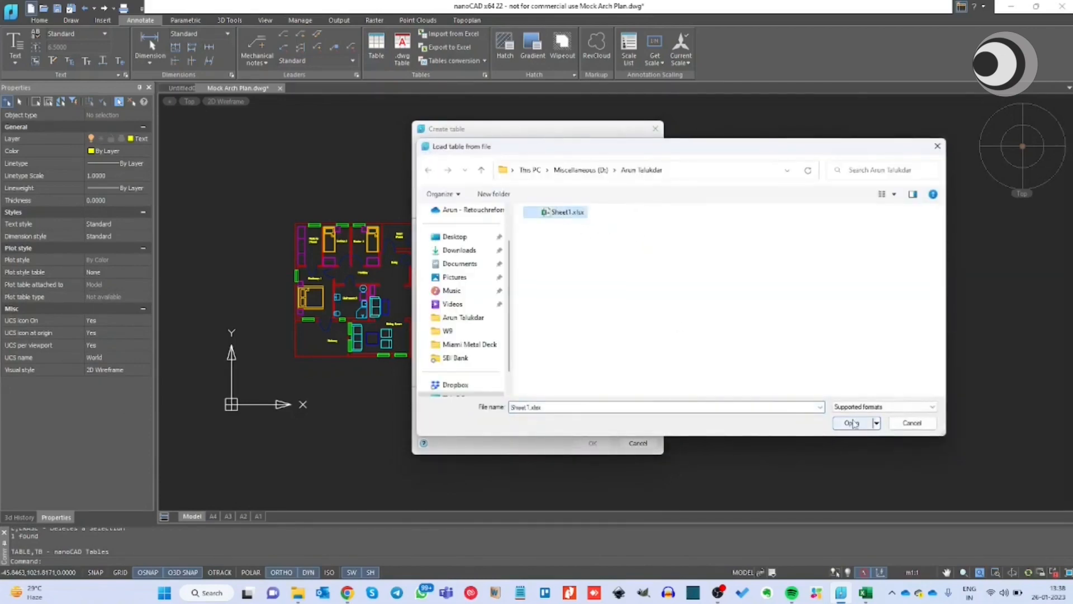
pyautogui.click(870, 407)
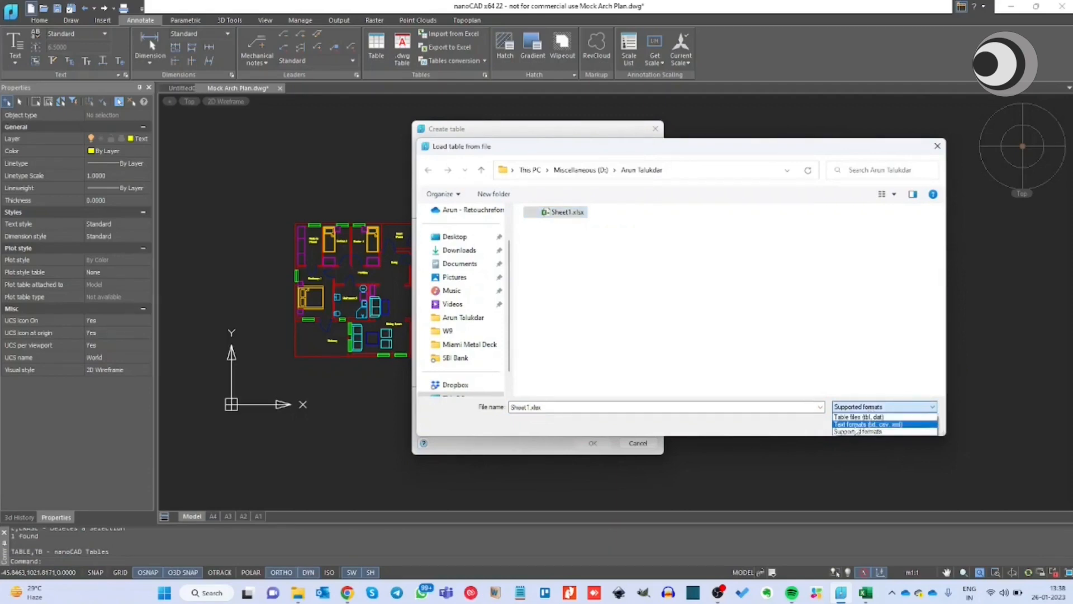
pyautogui.click(858, 432)
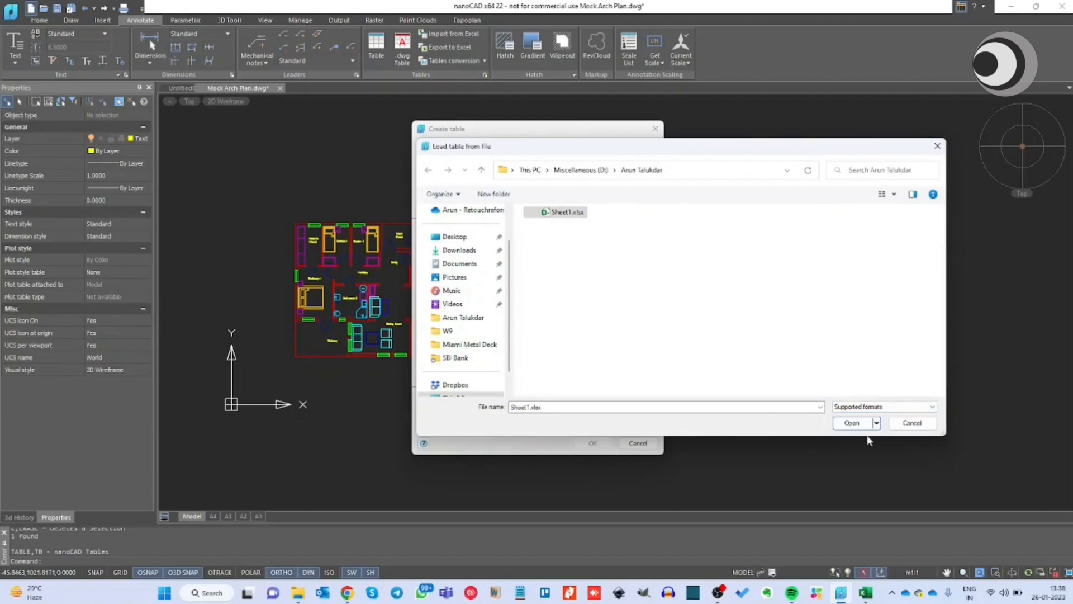
pyautogui.click(851, 423)
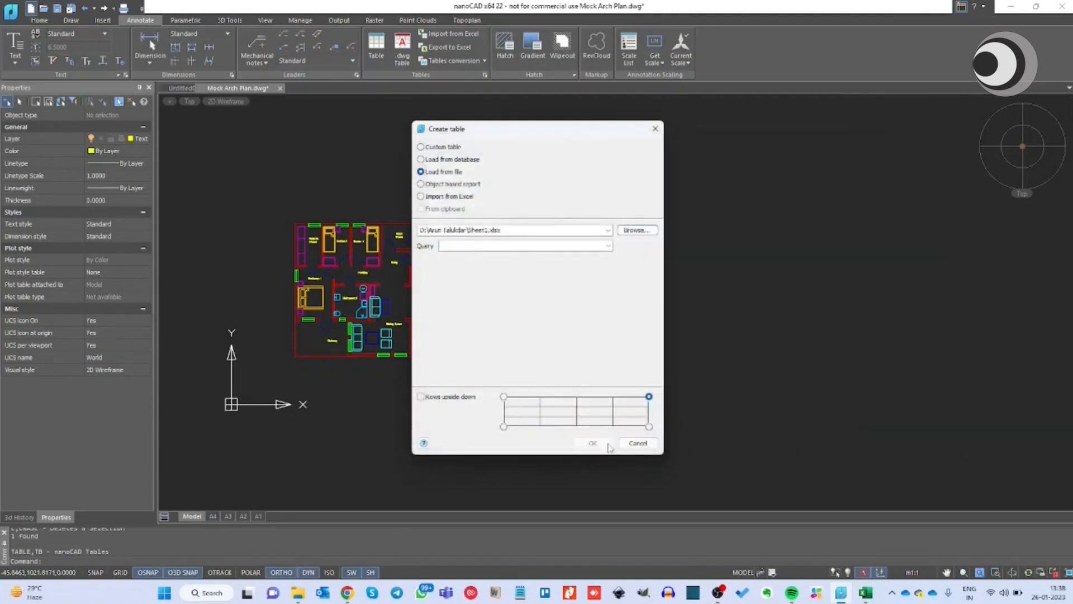
# - Confirm the Sheet1.xlsx source and place the loaded table to the right of the floor plan
pyautogui.click(543, 229)
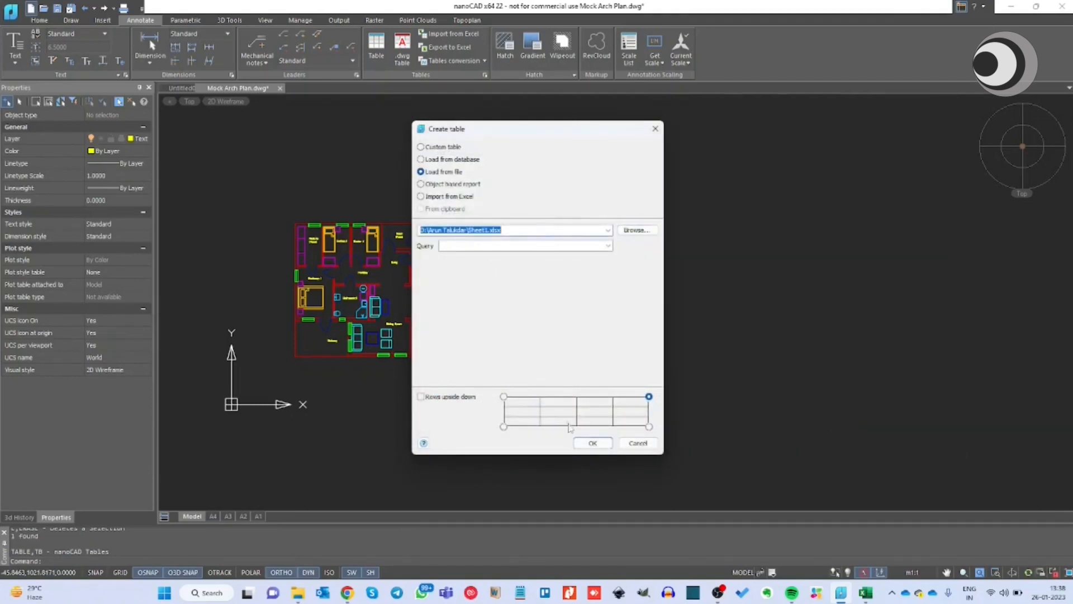
pyautogui.click(591, 445)
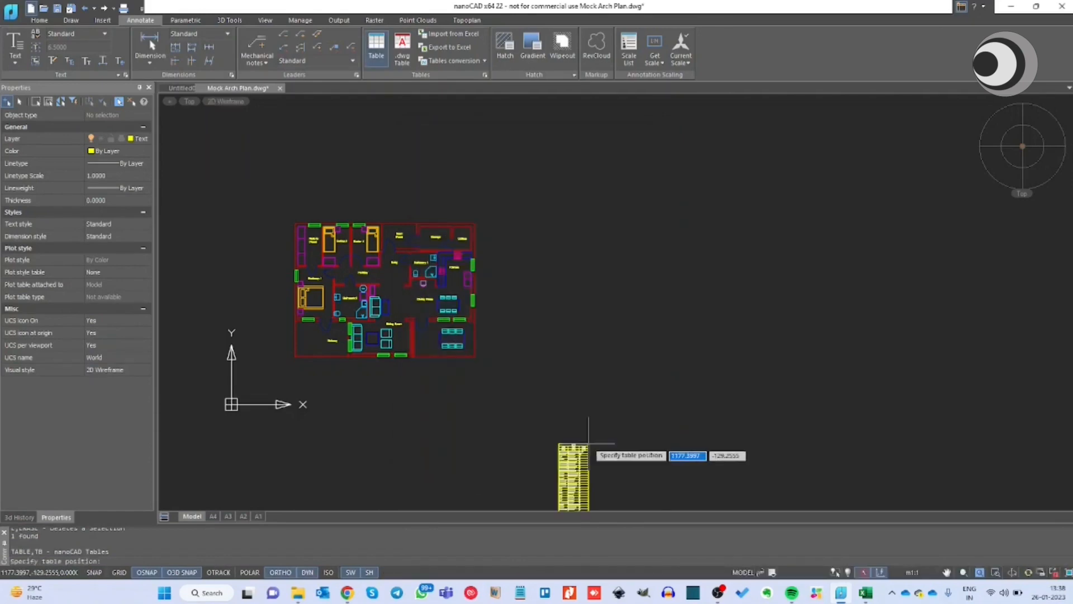
pyautogui.click(587, 282)
pyautogui.scroll(5, 503, 252)
pyautogui.scroll(-2, 486, 246)
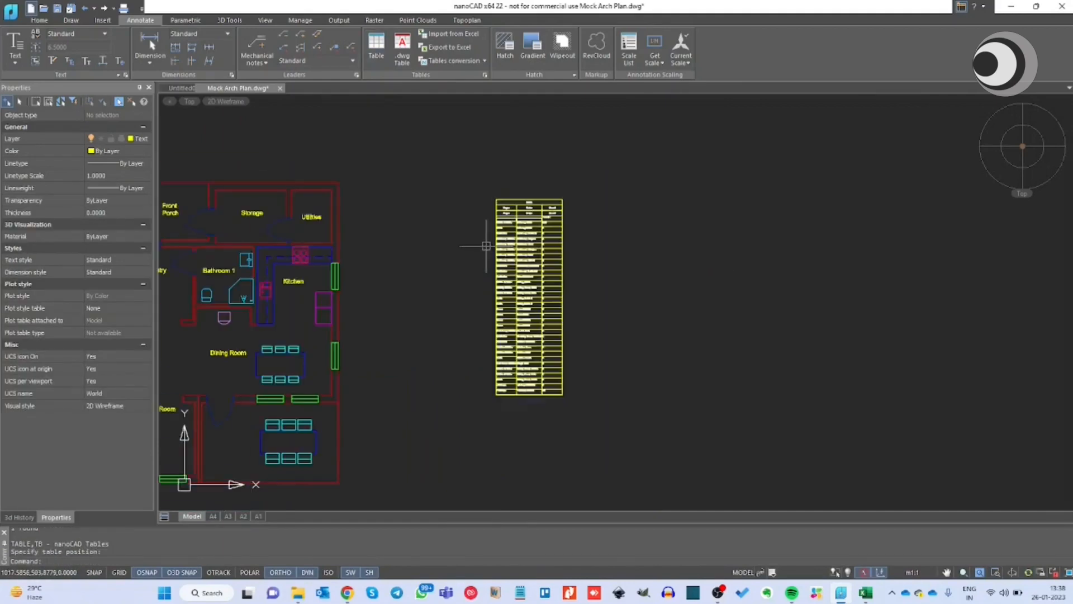
# - Erase the table loaded from file beside the floor plan
pyautogui.click(504, 246)
pyautogui.write('e')
pyautogui.press('Return')
pyautogui.scroll(-4, 726, 232)
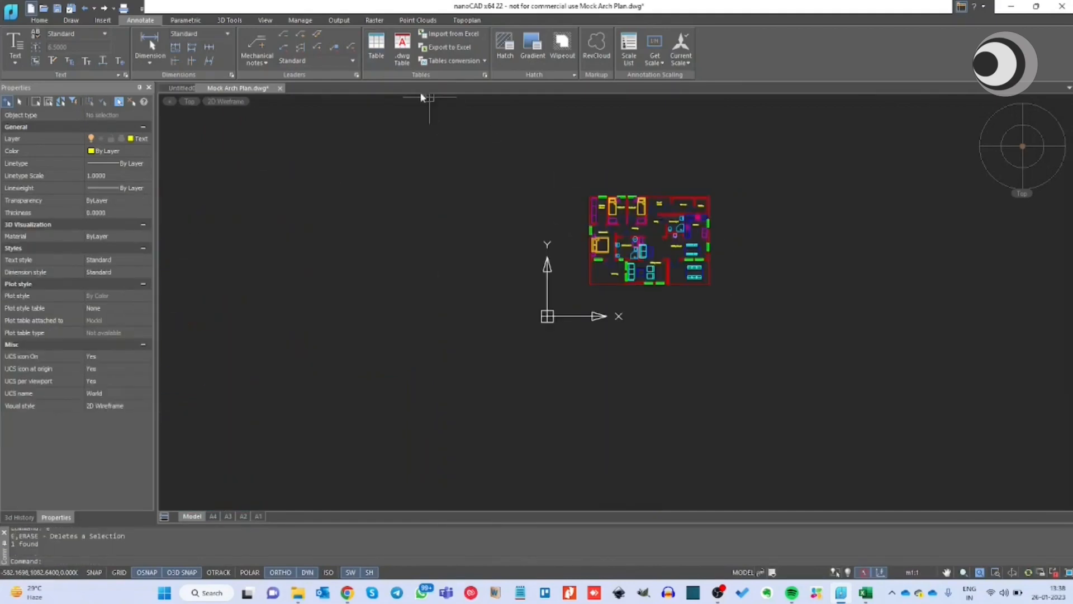
# - Review the custom table settings for columns and rows, and close the table creation without making a table
pyautogui.click(374, 55)
pyautogui.moveTo(501, 141); pyautogui.dragTo(354, 115)
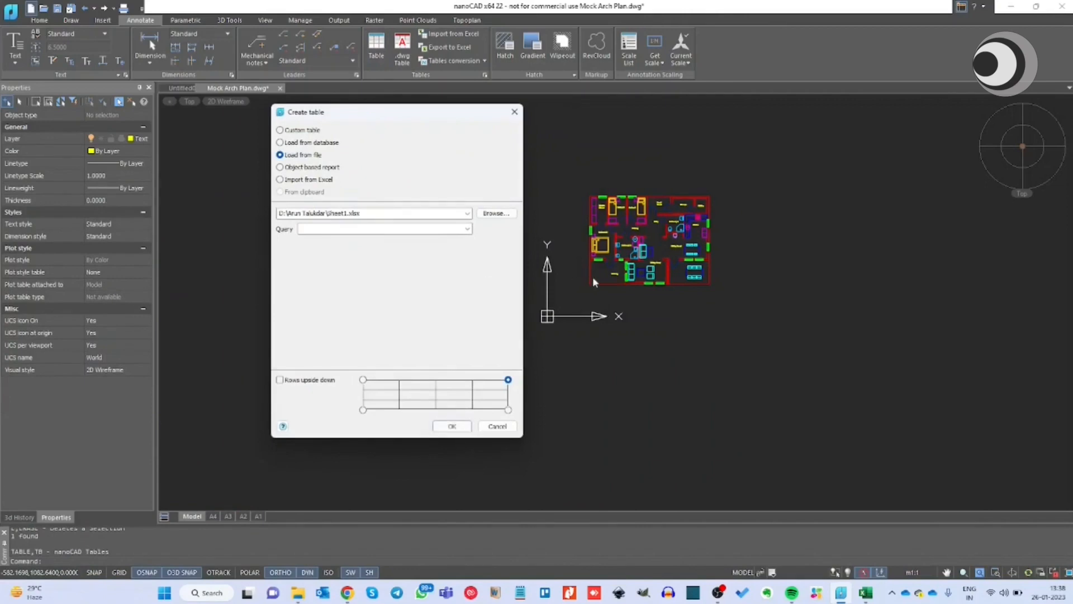
pyautogui.click(279, 130)
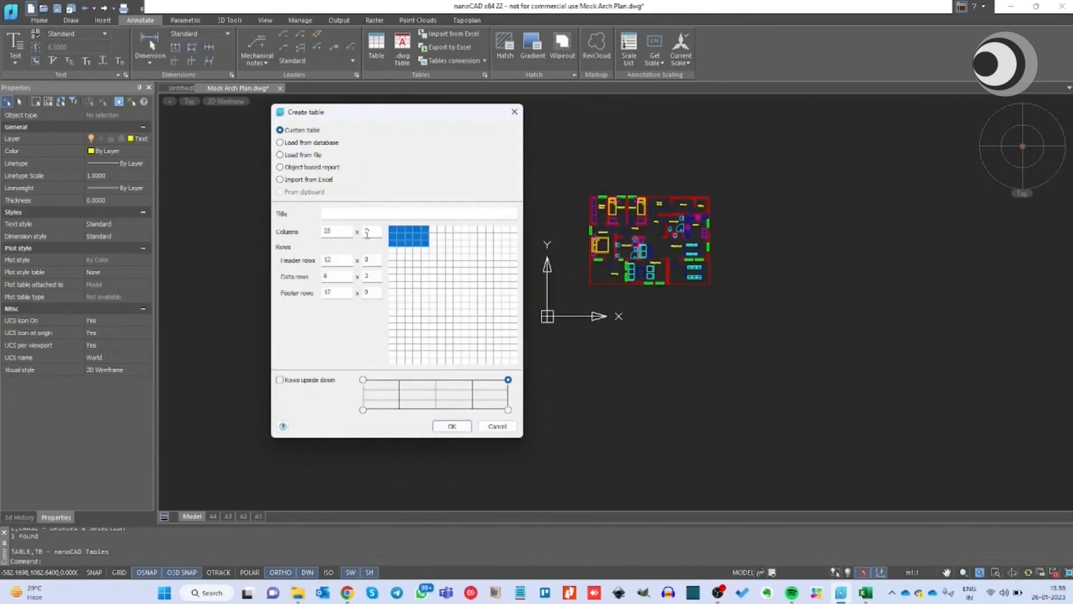
pyautogui.click(515, 112)
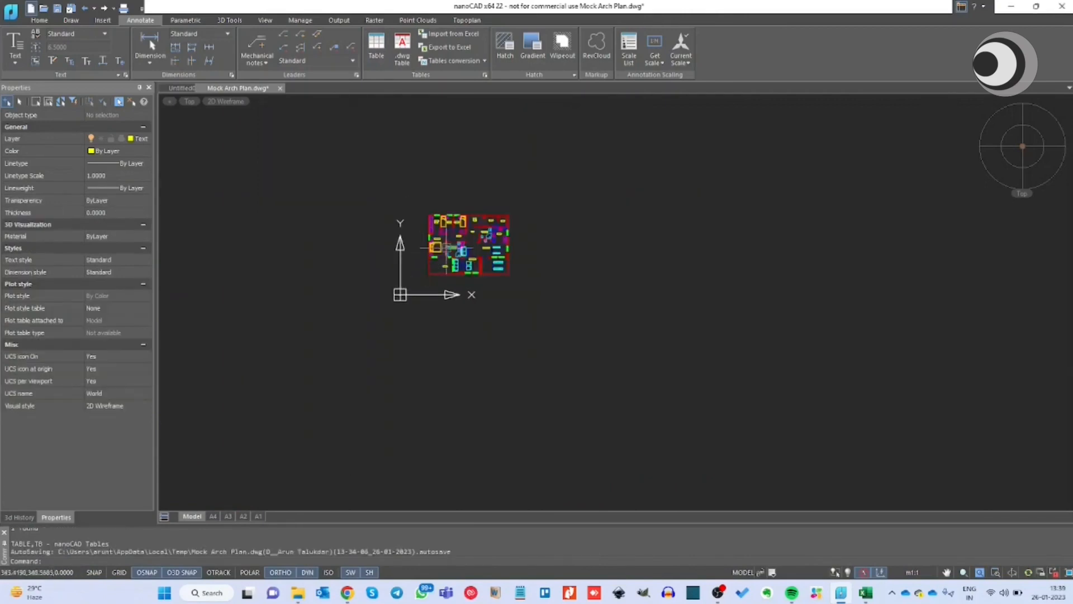
pyautogui.scroll(8, 473, 230)
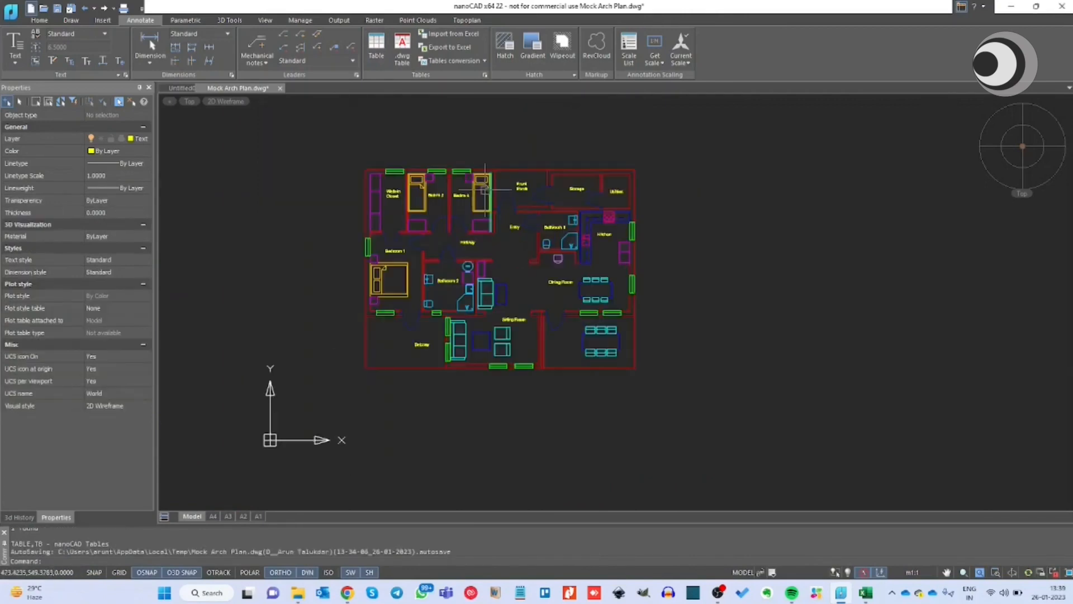